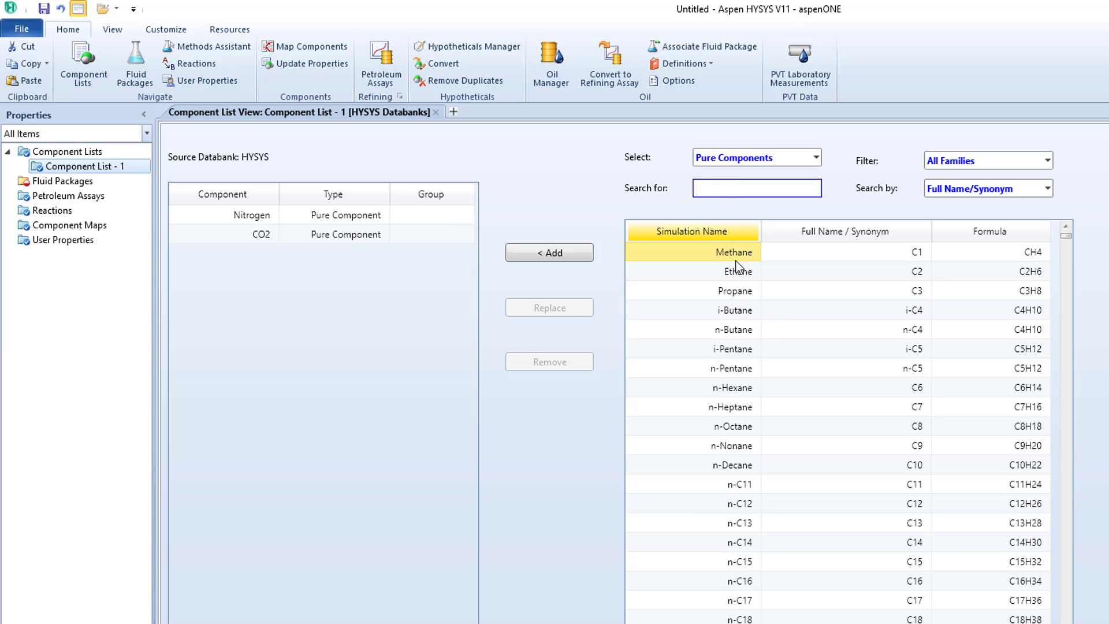
- Add methane, ethane, propane, i-butane and n-butane to Component List - 1
click(546, 251)
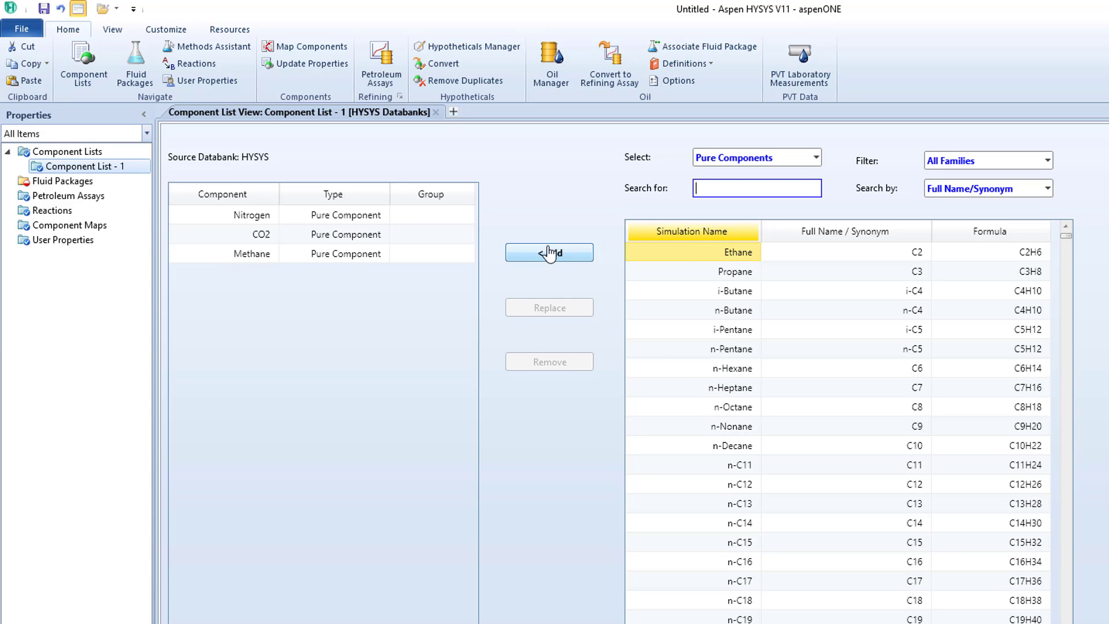
click(547, 252)
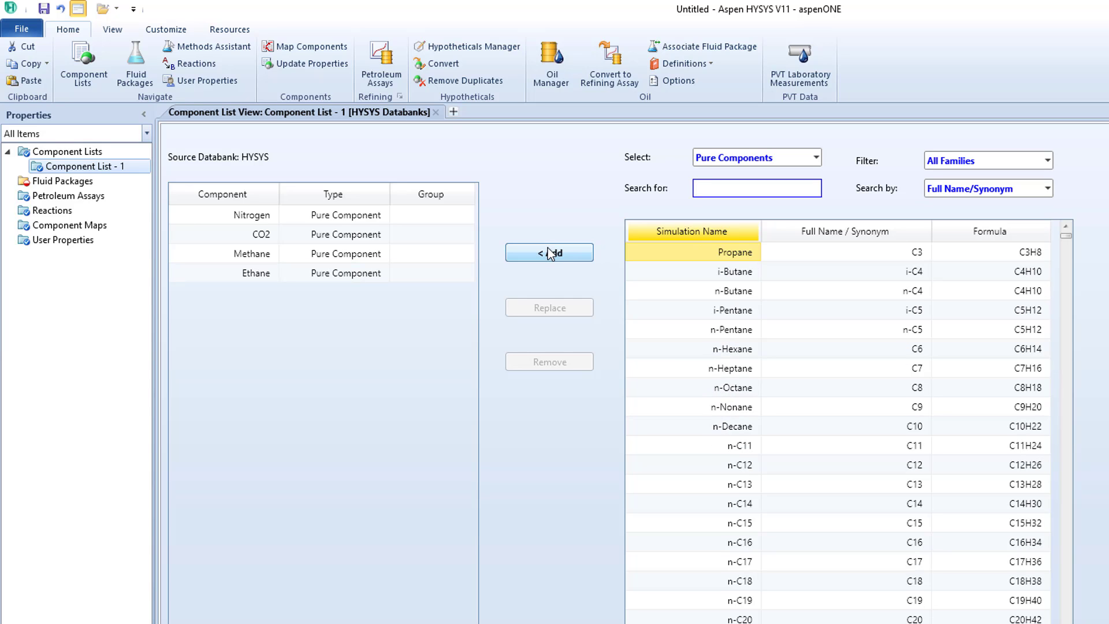
click(549, 253)
click(550, 252)
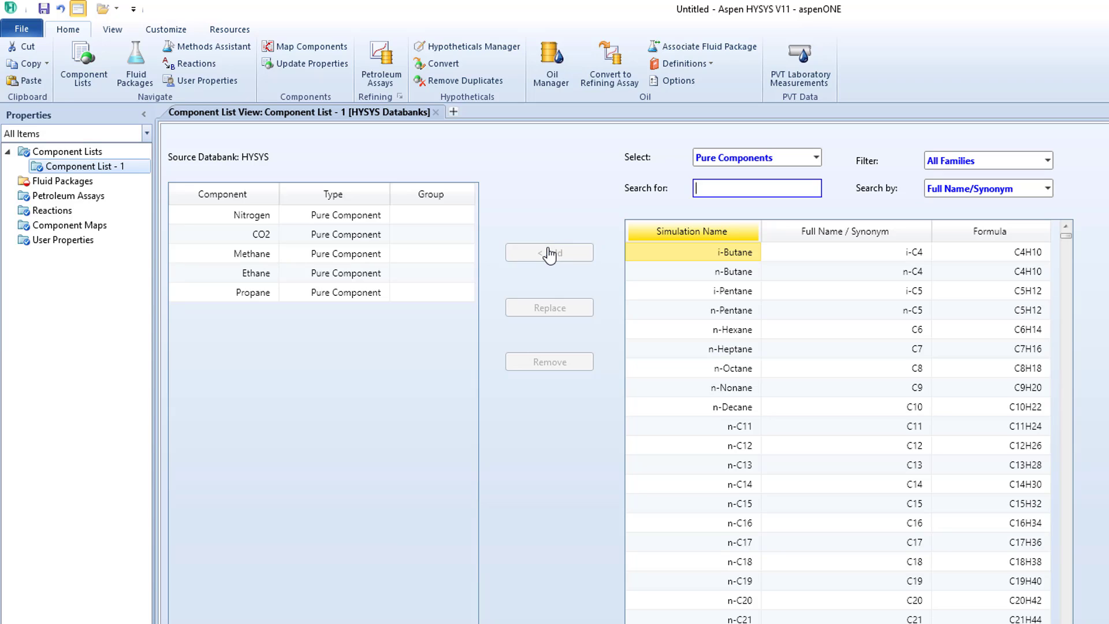
click(549, 253)
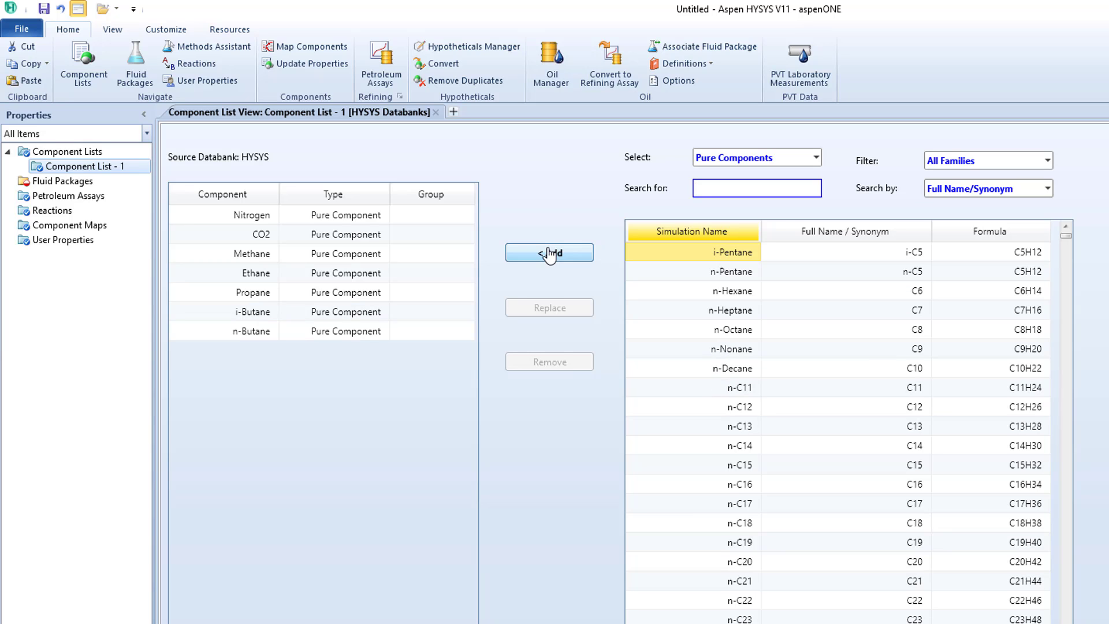
- Create a fluid package with the Peng-Robinson property package and rename it PR
click(74, 183)
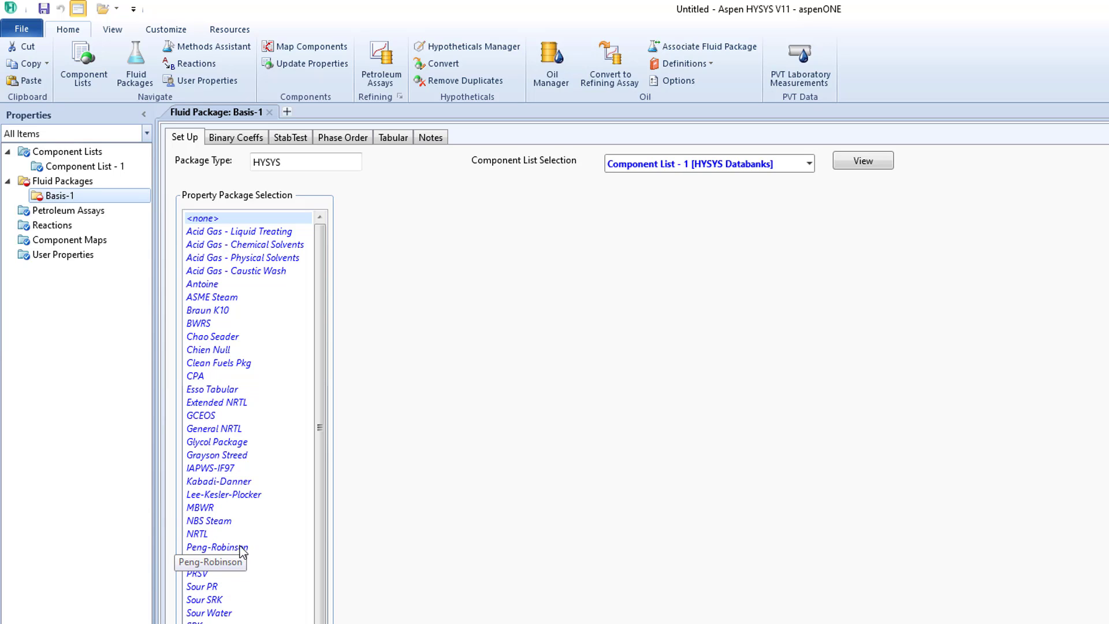
click(226, 551)
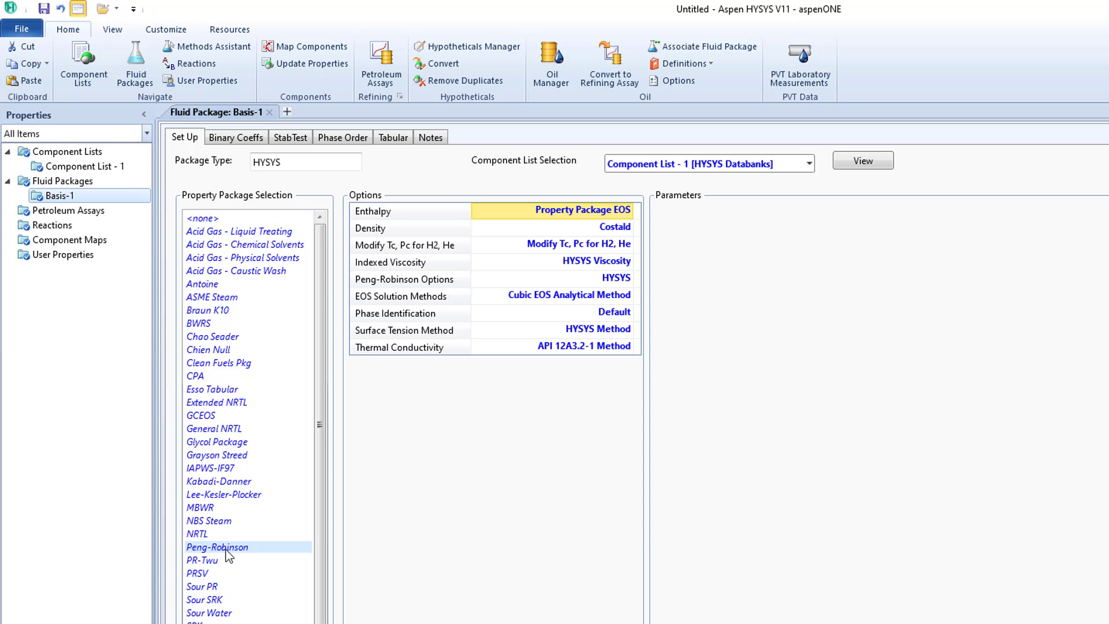
right_click(109, 199)
click(153, 265)
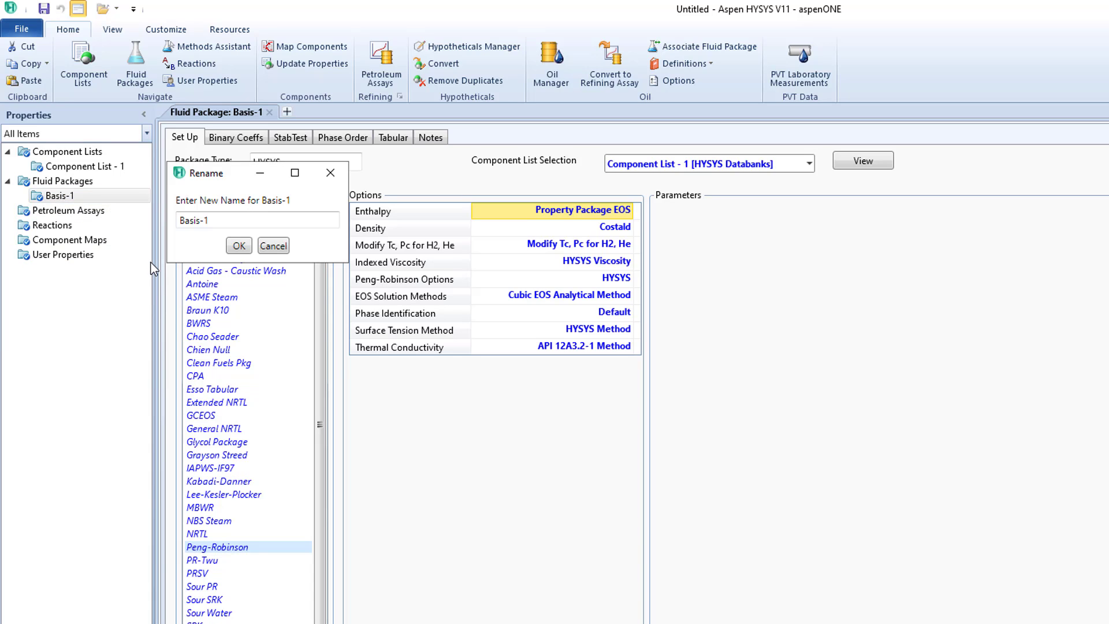
click(257, 218)
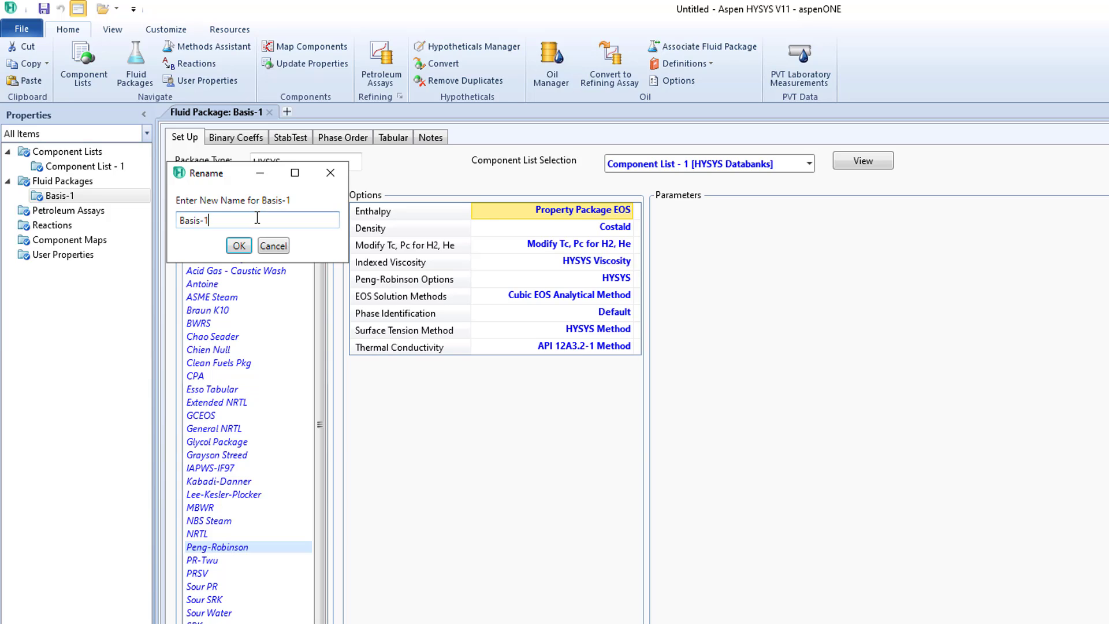
key(BackSpace)
key(BackSpace)
key(BackSpace)
key(BackSpace)
key(BackSpace)
click(238, 244)
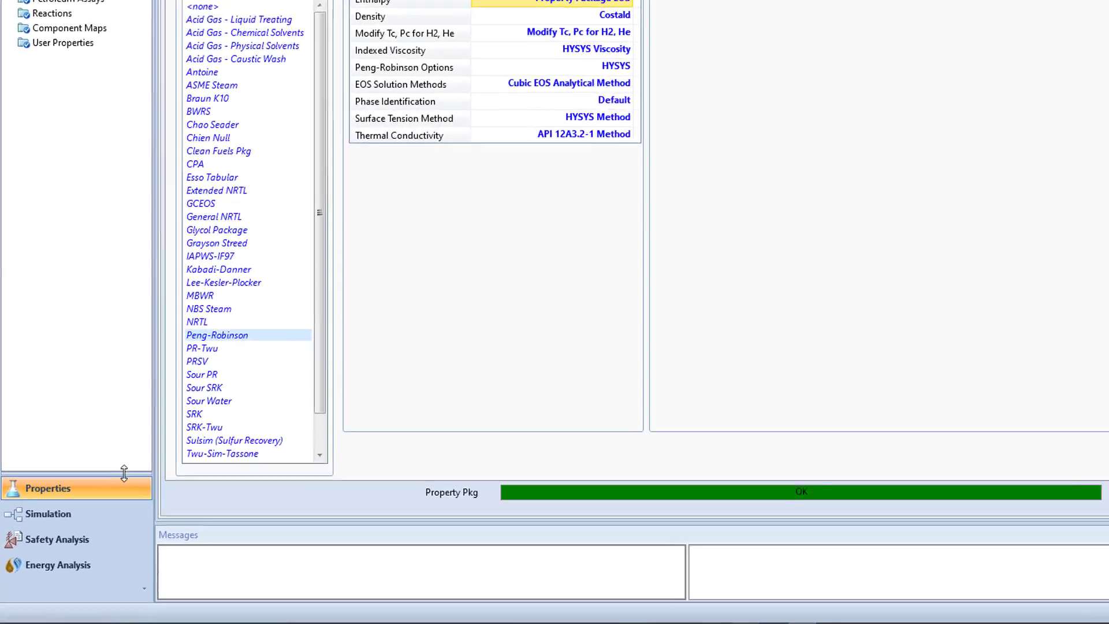
- Switch to the simulation environment and place two material streams on the flowsheet, one below the other
click(48, 513)
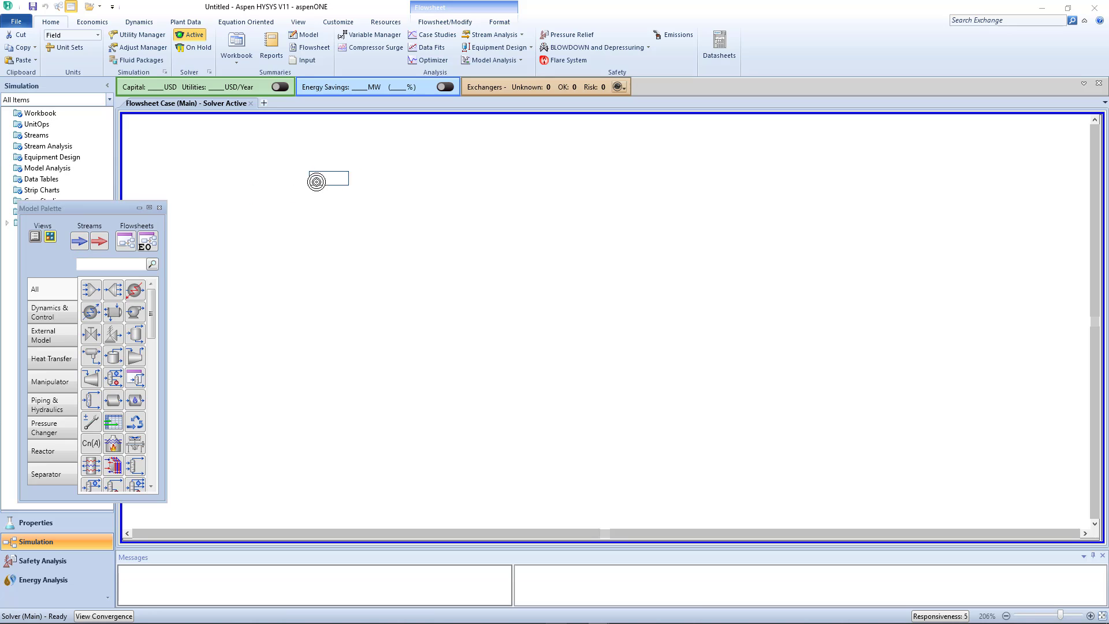
click(355, 192)
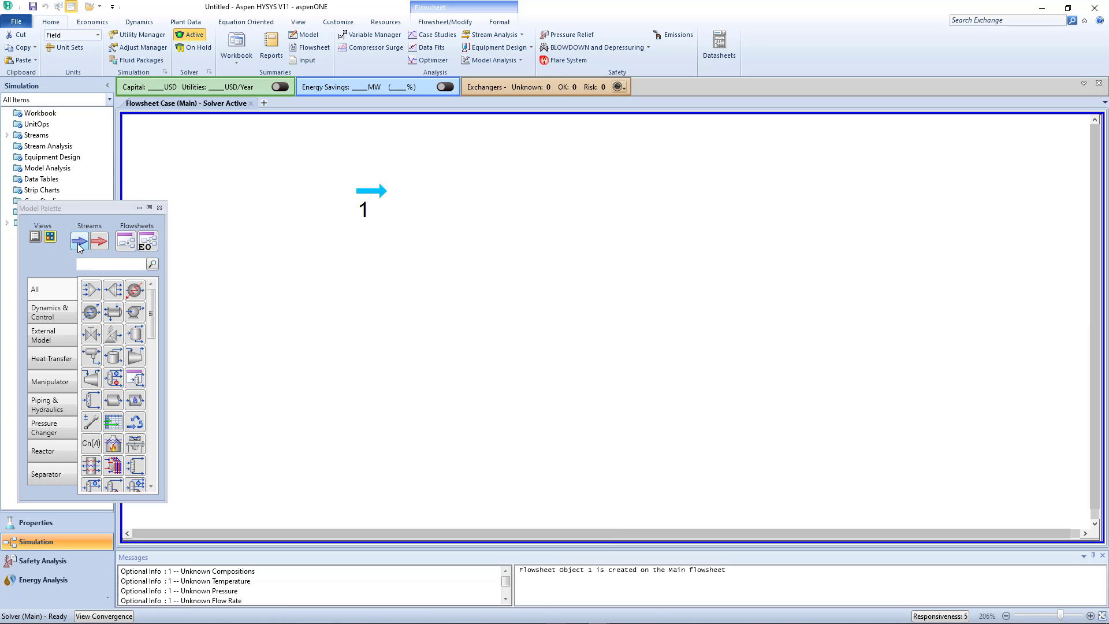
click(80, 242)
click(358, 286)
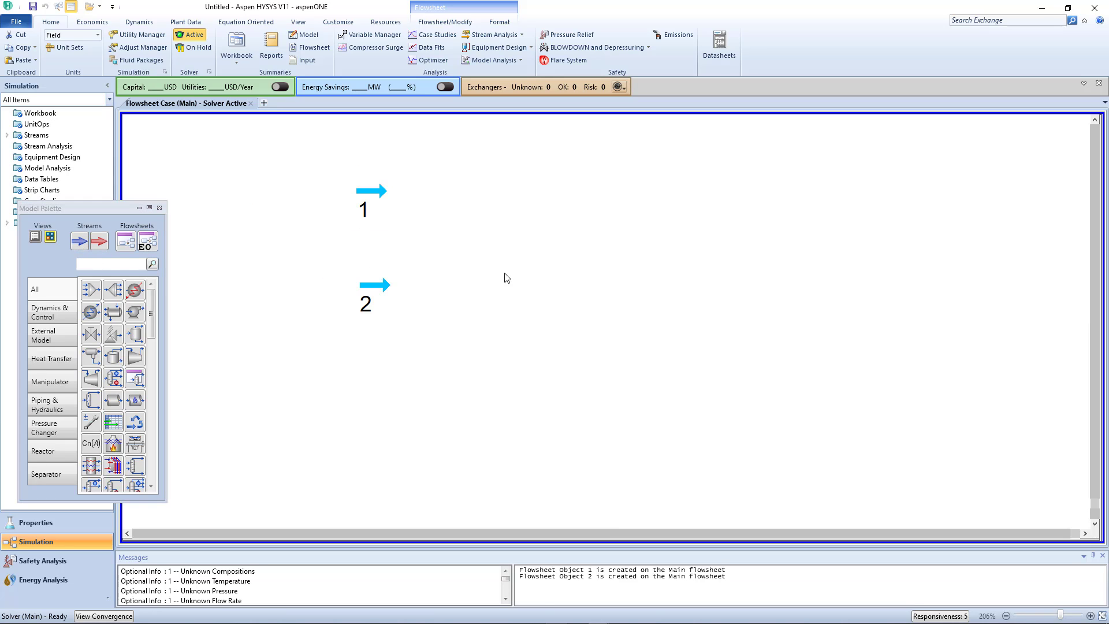
- Rename the upper material stream as Feed_1
double_click(372, 191)
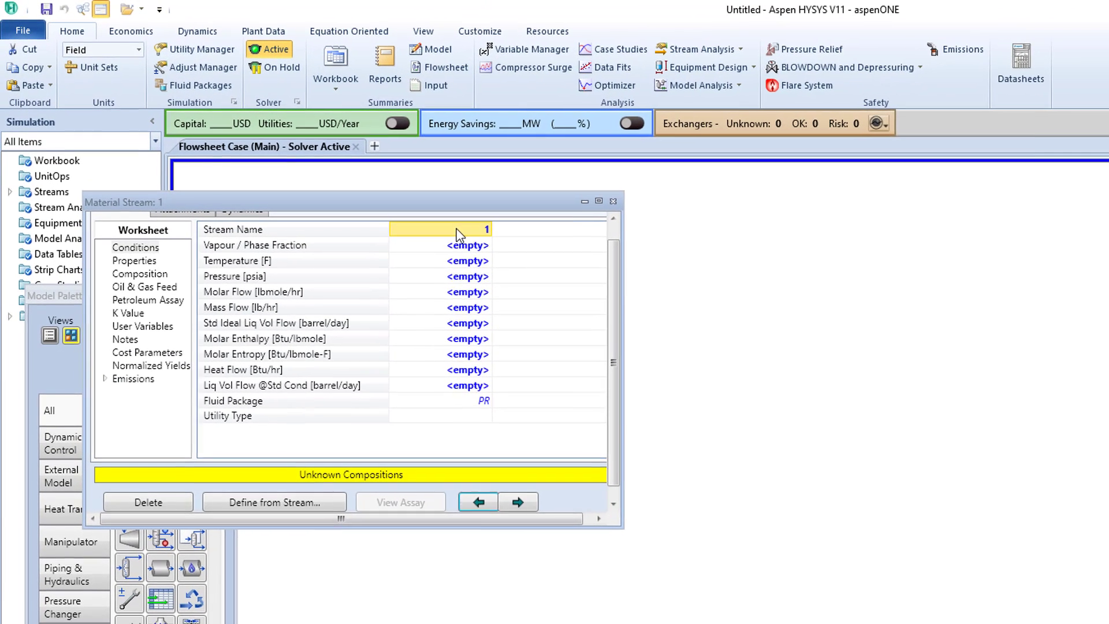
key(BackSpace)
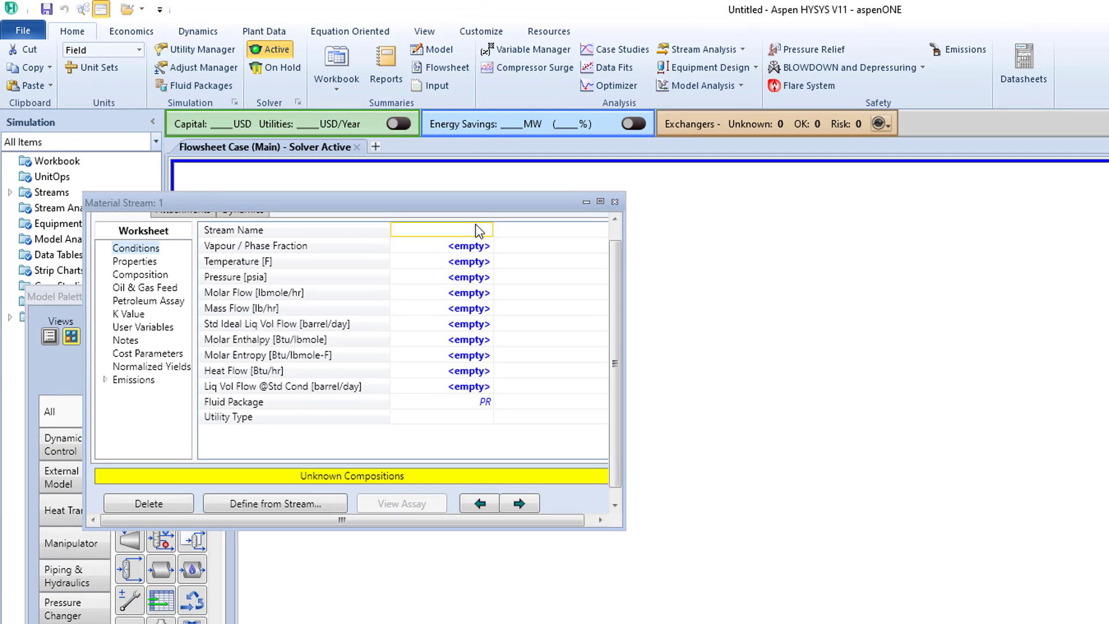
text(Feed_1)
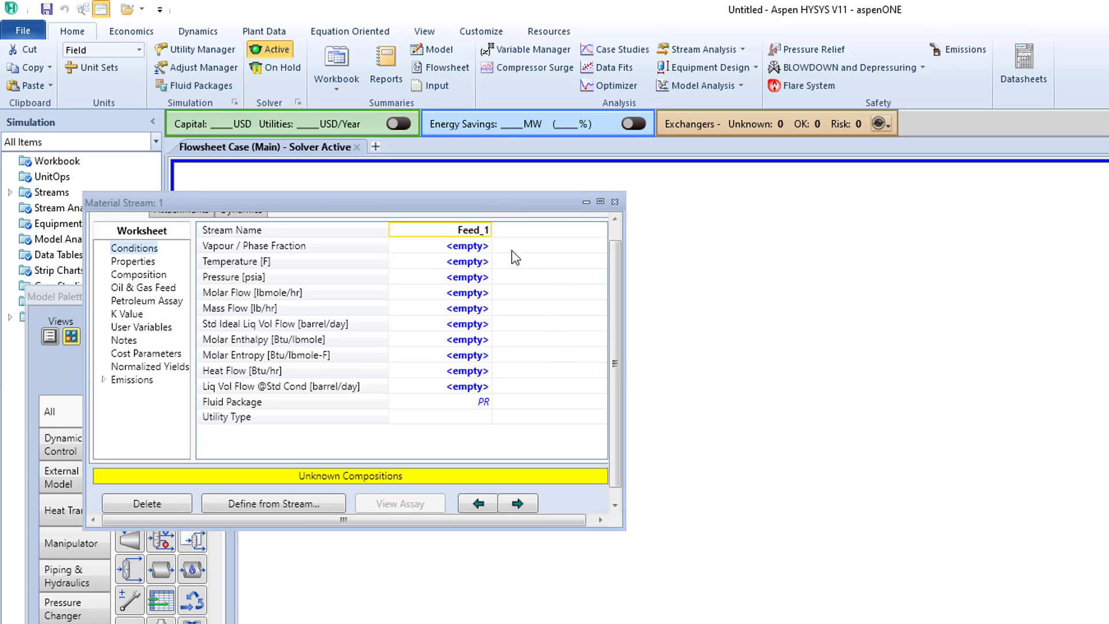
click(469, 248)
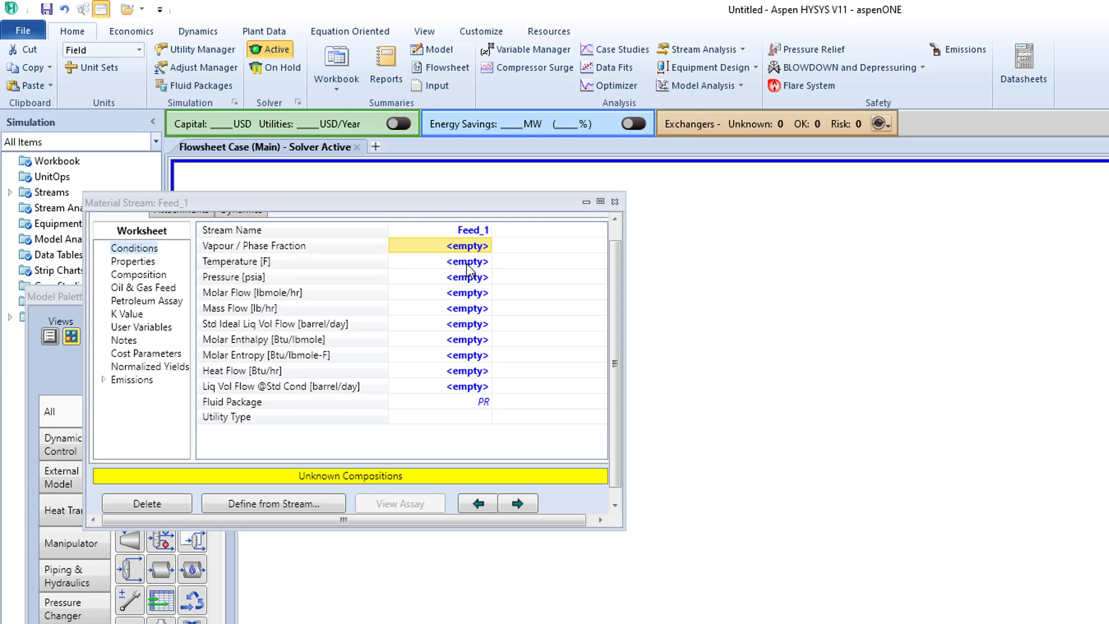
- Set Feed_1's conditions to a temperature of 60 F, a pressure of 600 psia and a molar flow of 4 MMSCFD
click(468, 262)
text(60)
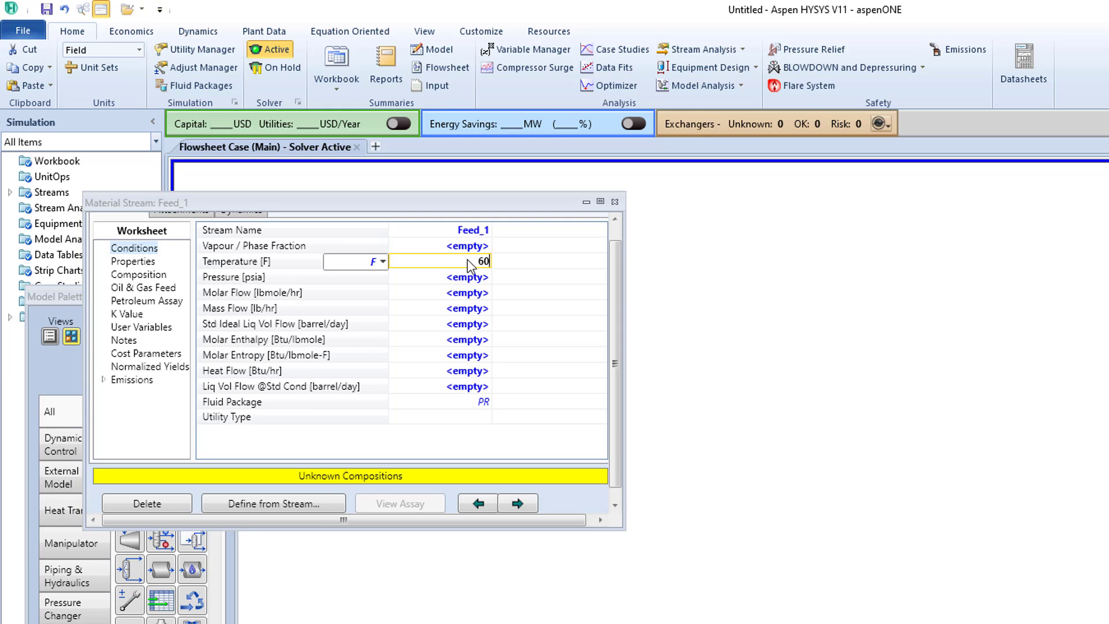
click(472, 279)
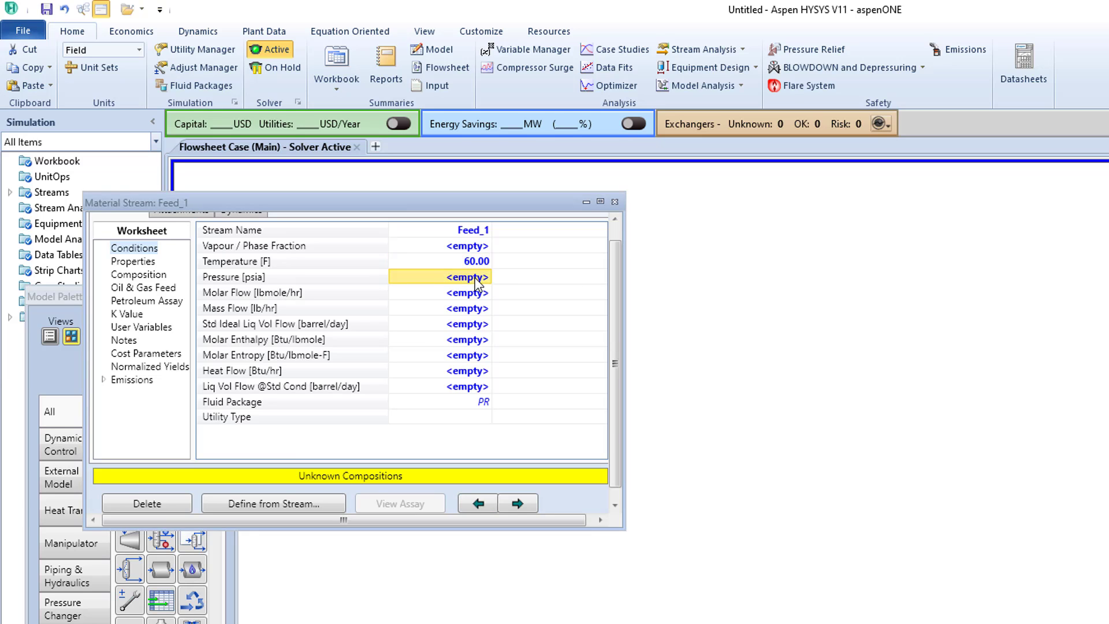
text(600)
key(Return)
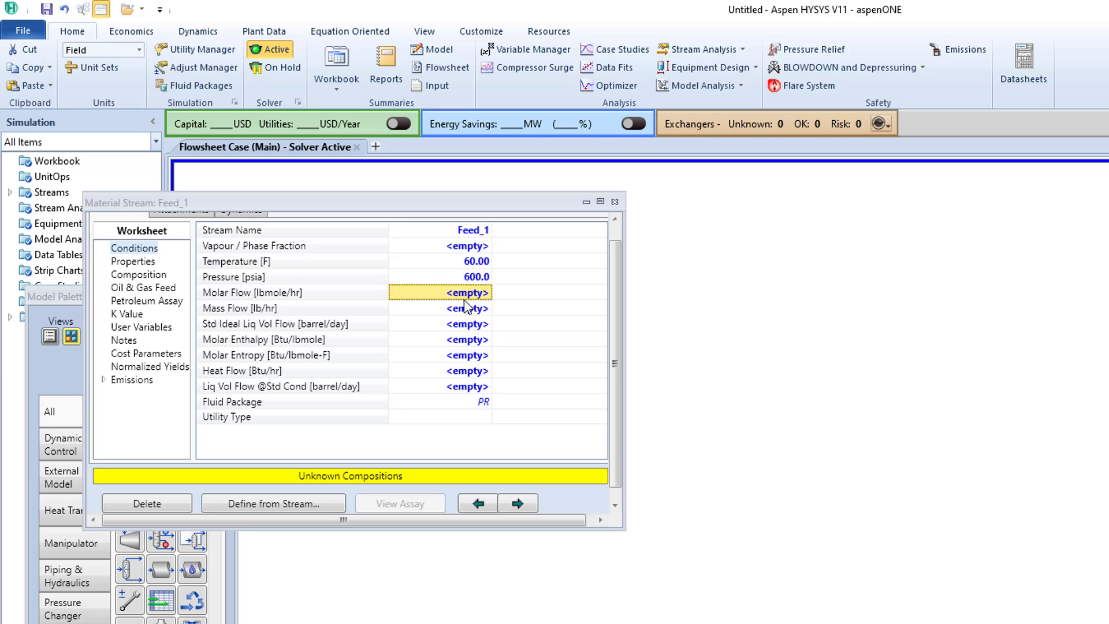
text(4)
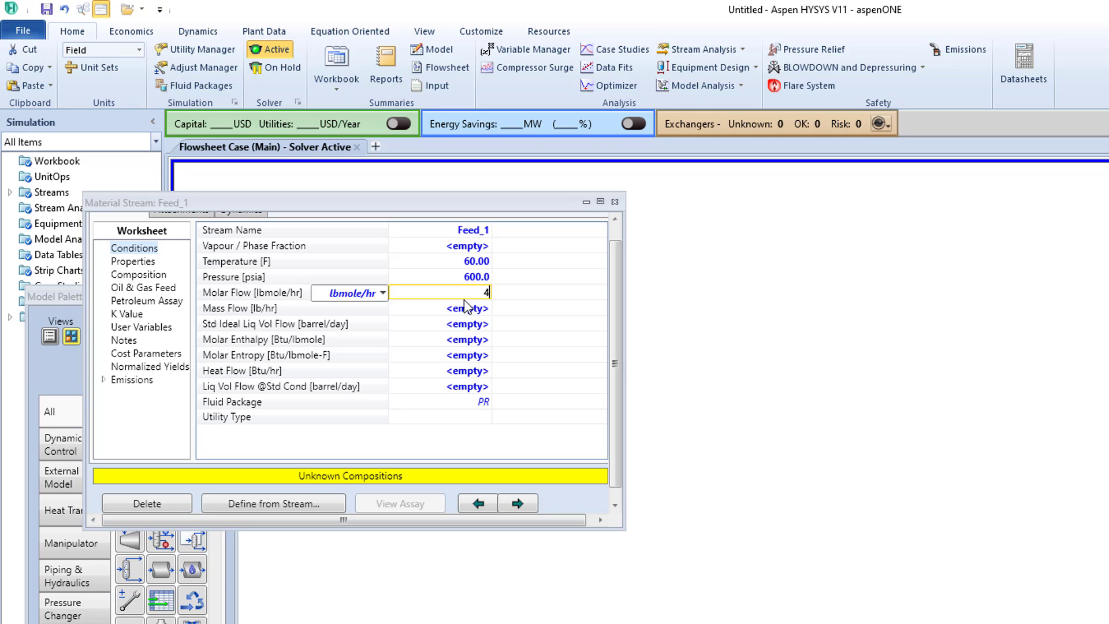
click(382, 293)
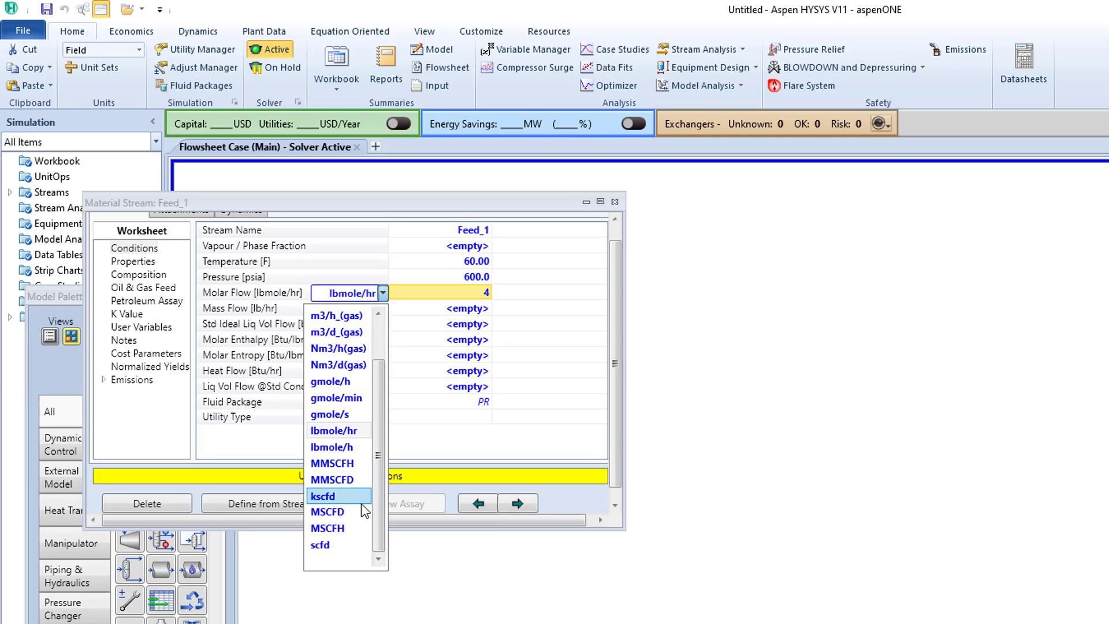
click(356, 481)
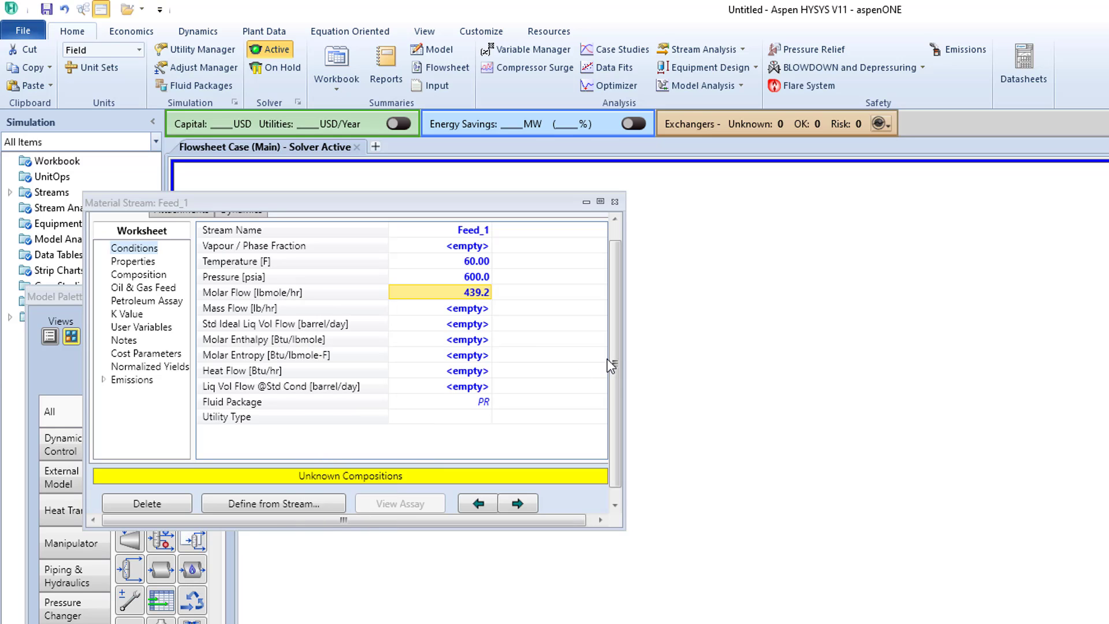
- Edit Feed_1's composition, setting the nitrogen and CO2 mole fractions to 0.1 each
click(143, 275)
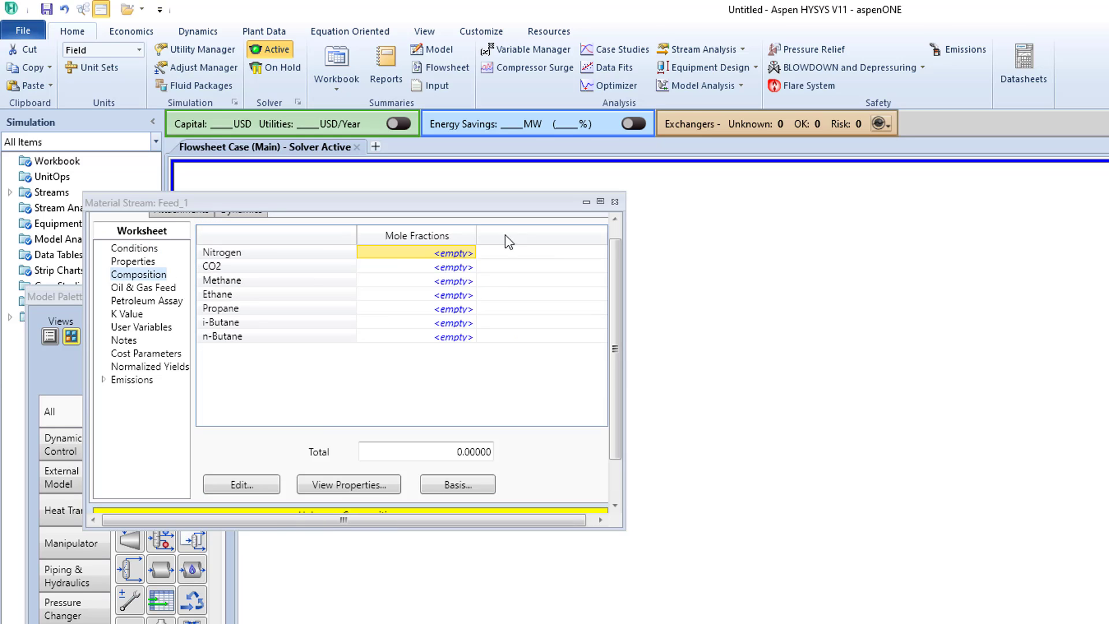
click(272, 489)
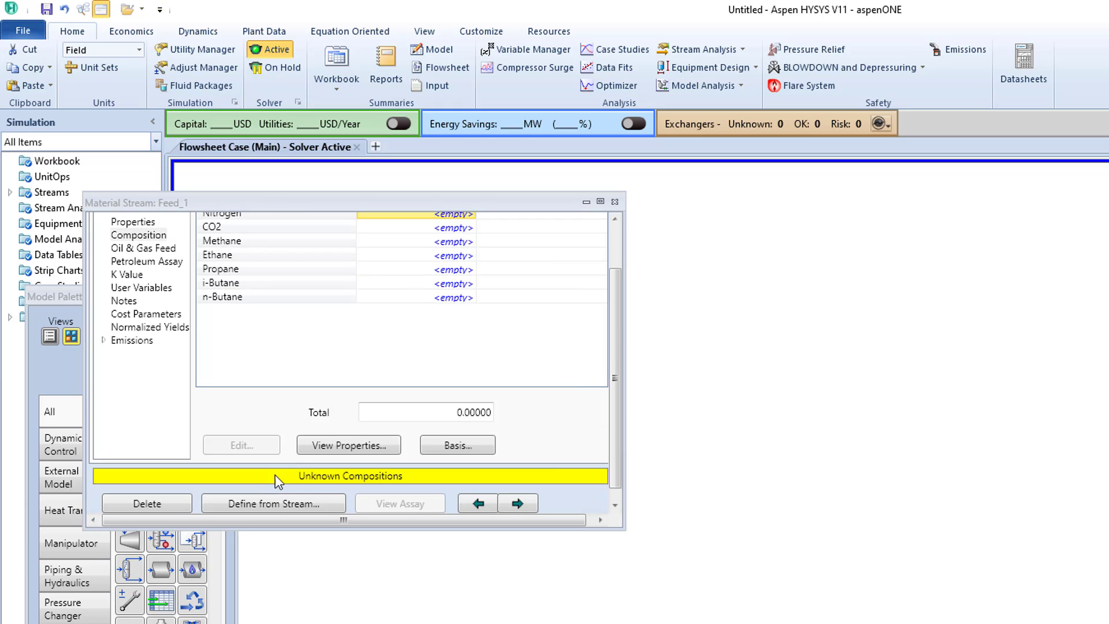
click(746, 311)
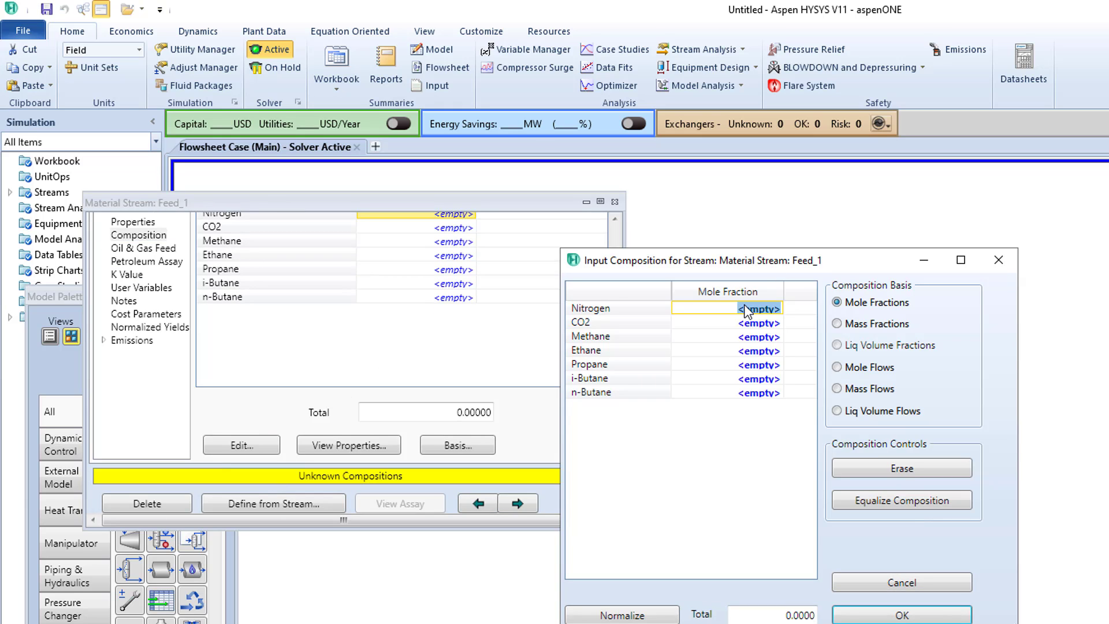
text(0.1)
key(Return)
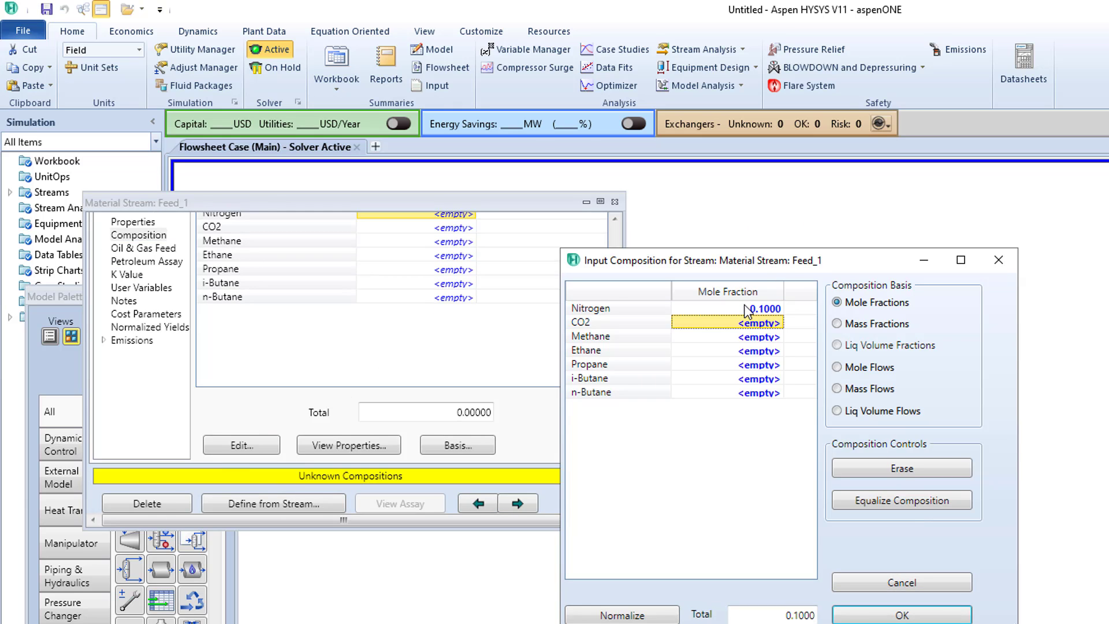
text(0.1)
key(Return)
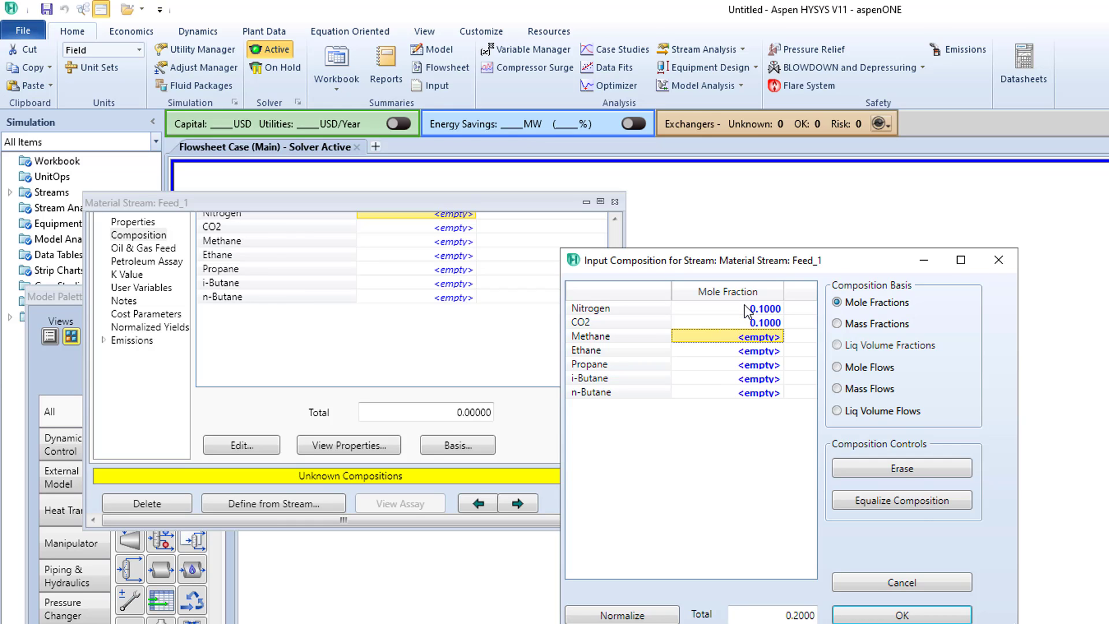
- Set Feed_1's mole fractions to 0.6 for methane and 0.2 for ethane
text(06)
key(Return)
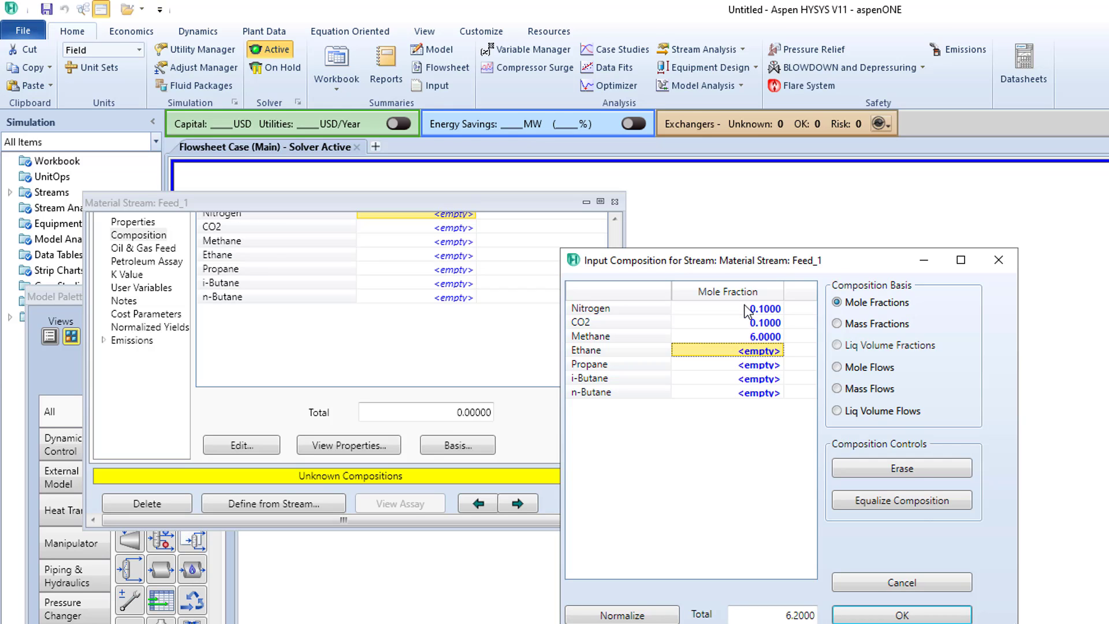
click(759, 335)
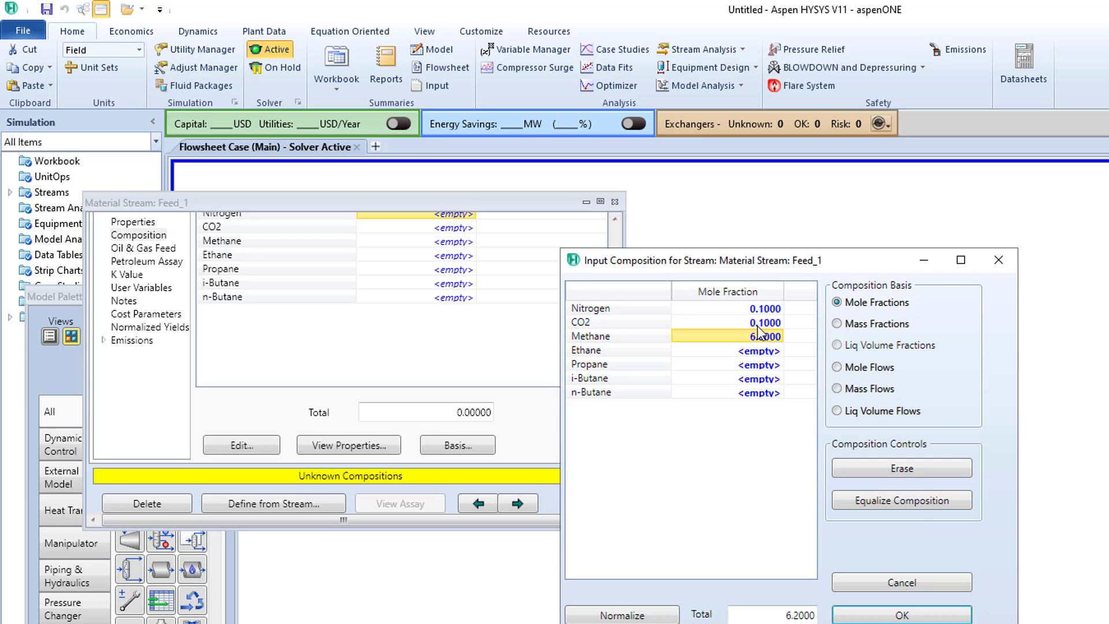
text(0.6)
key(Return)
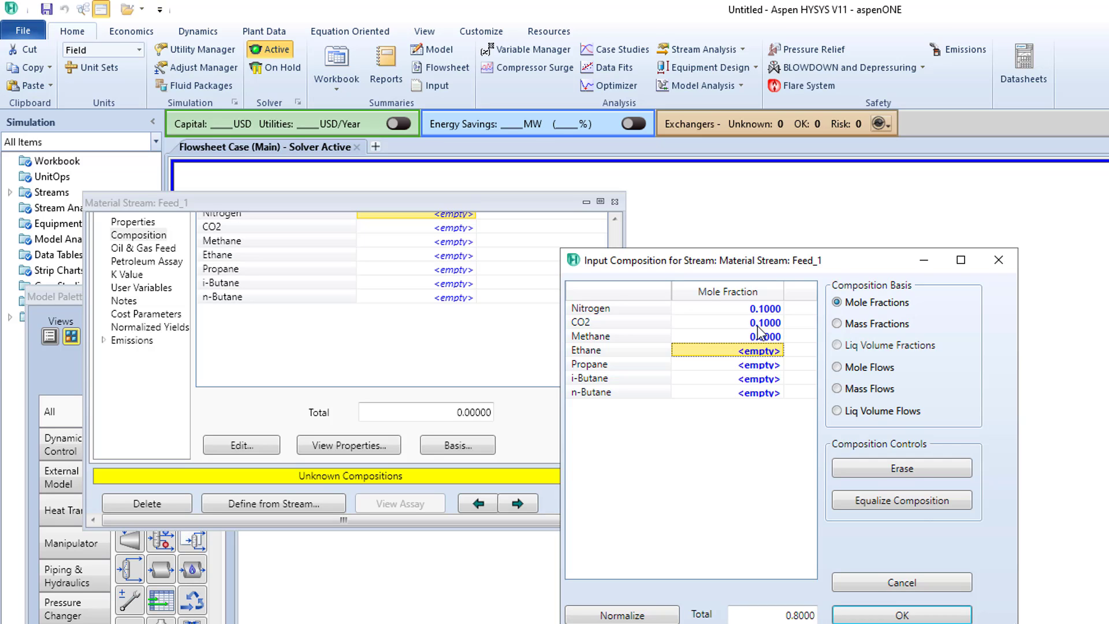
text(0.2)
key(Return)
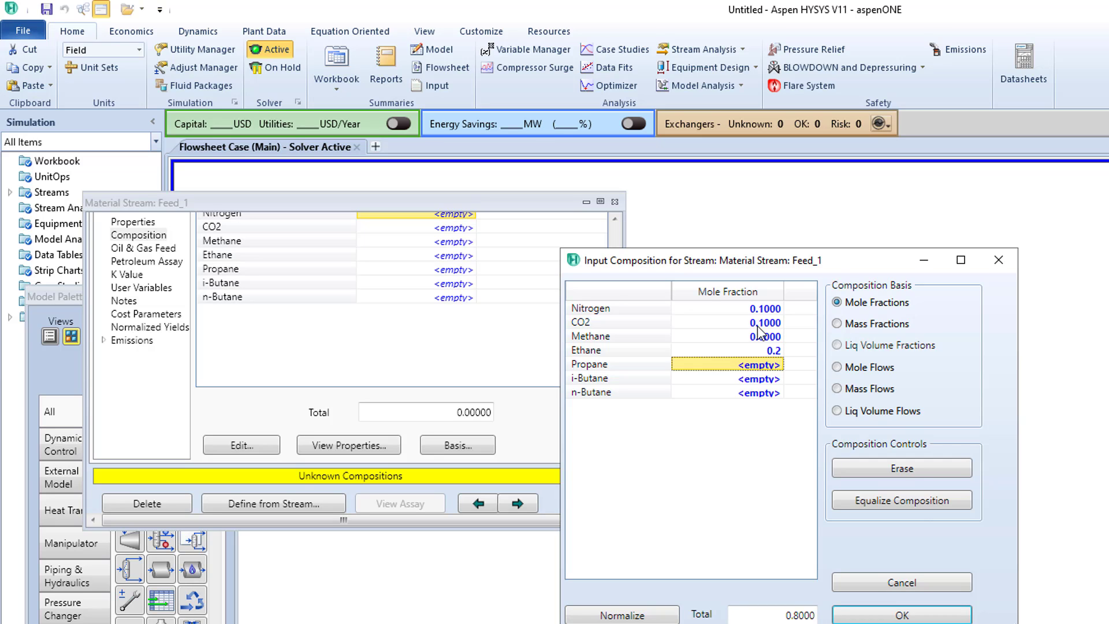
- Set Feed_1's mole fractions to 0.1 for propane and 0.04 each for i-butane and n-butane
text(0.1)
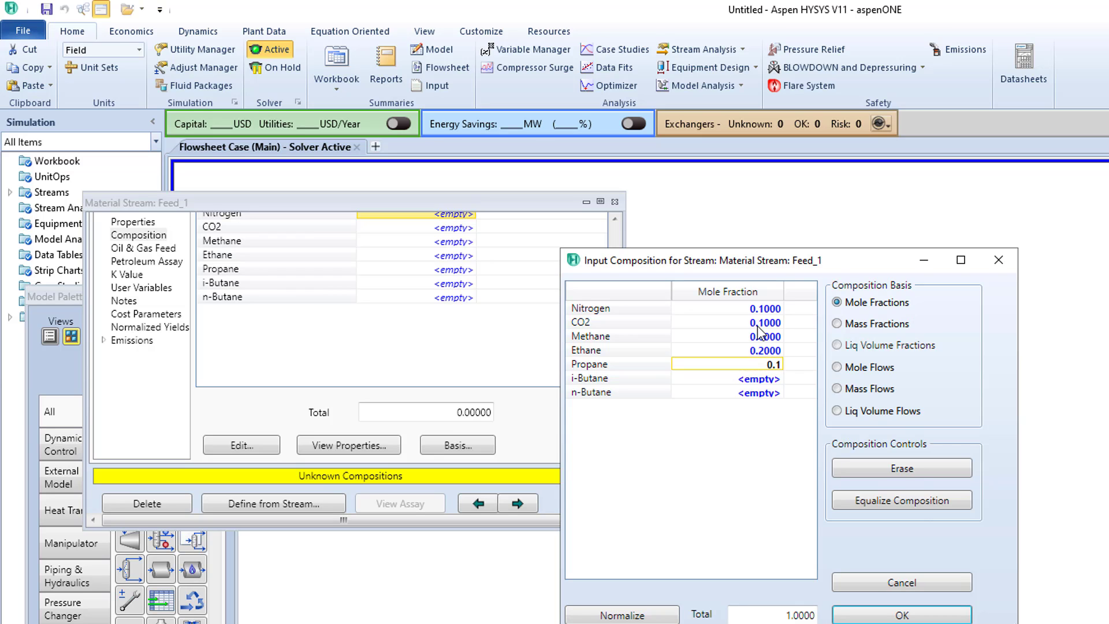
key(Return)
text(0.04)
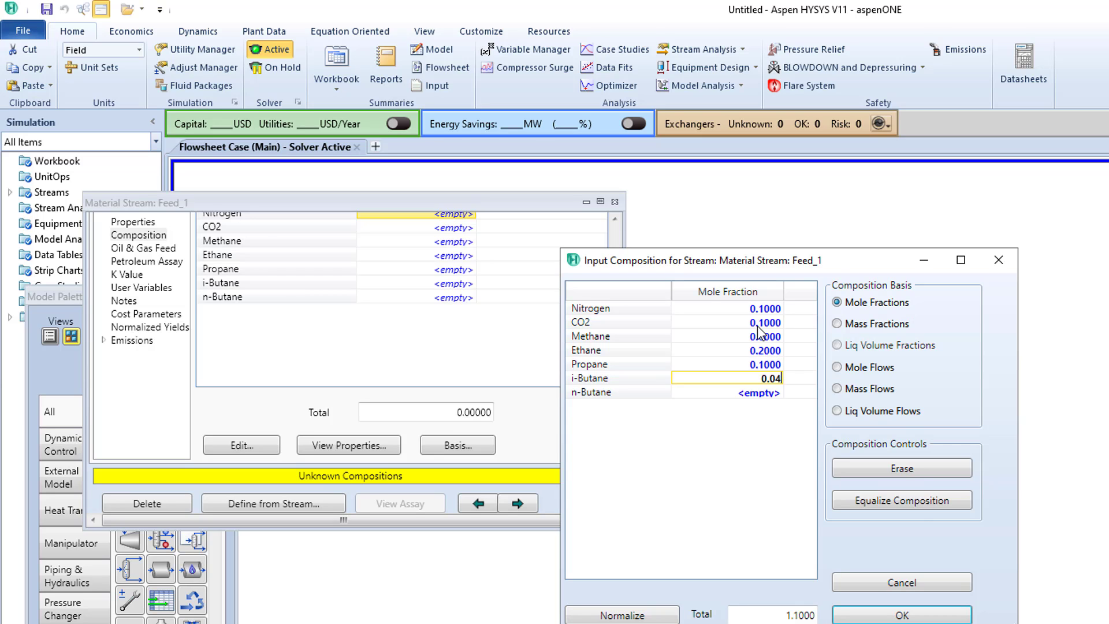
key(Return)
text(0.0)
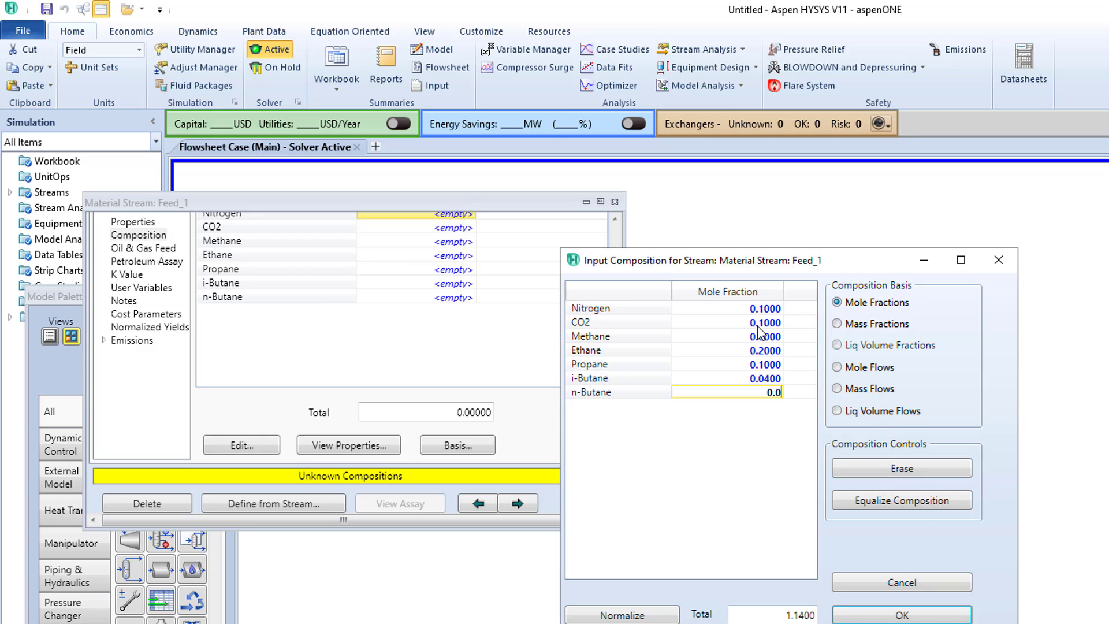
text(4)
key(Return)
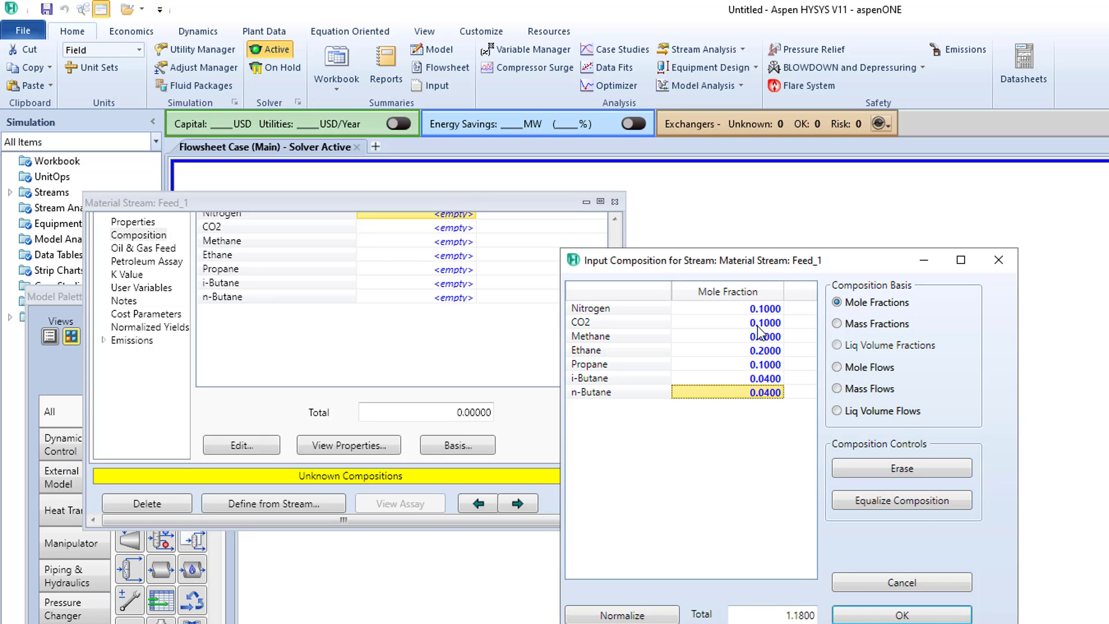
- Accept Feed_1's entered composition and close the stream after reviewing its conditions
click(896, 615)
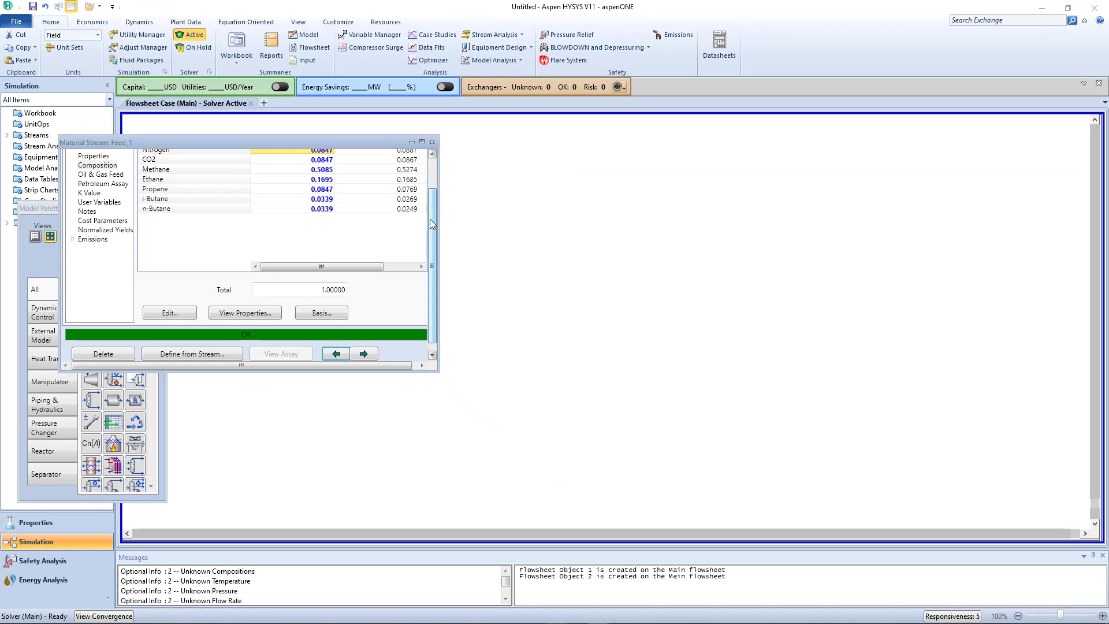
scroll(429, 219, up, 3)
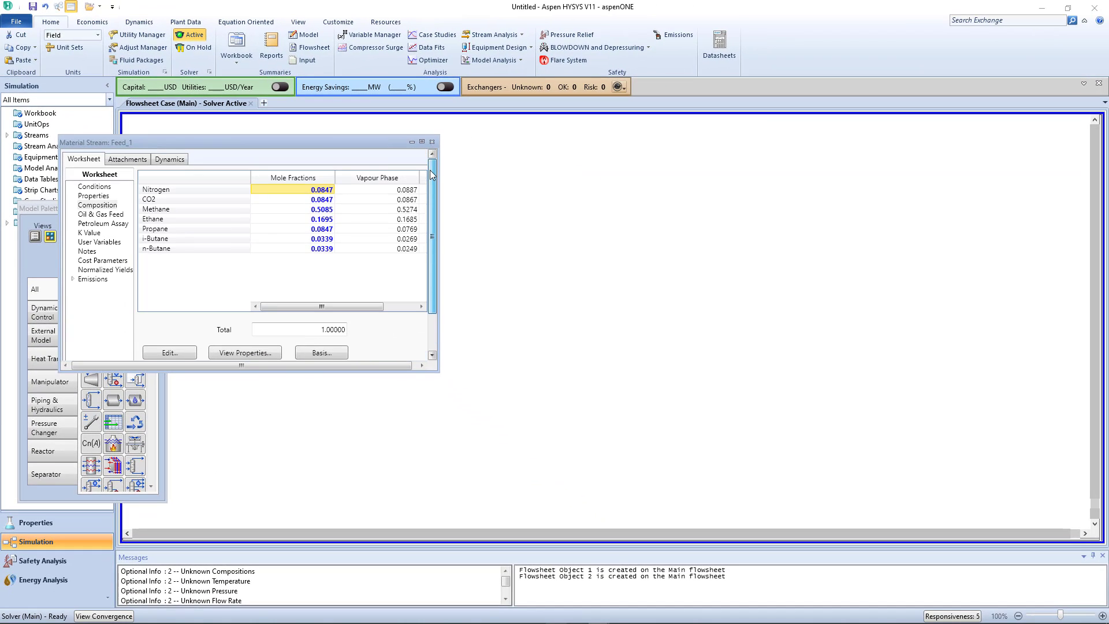
click(104, 187)
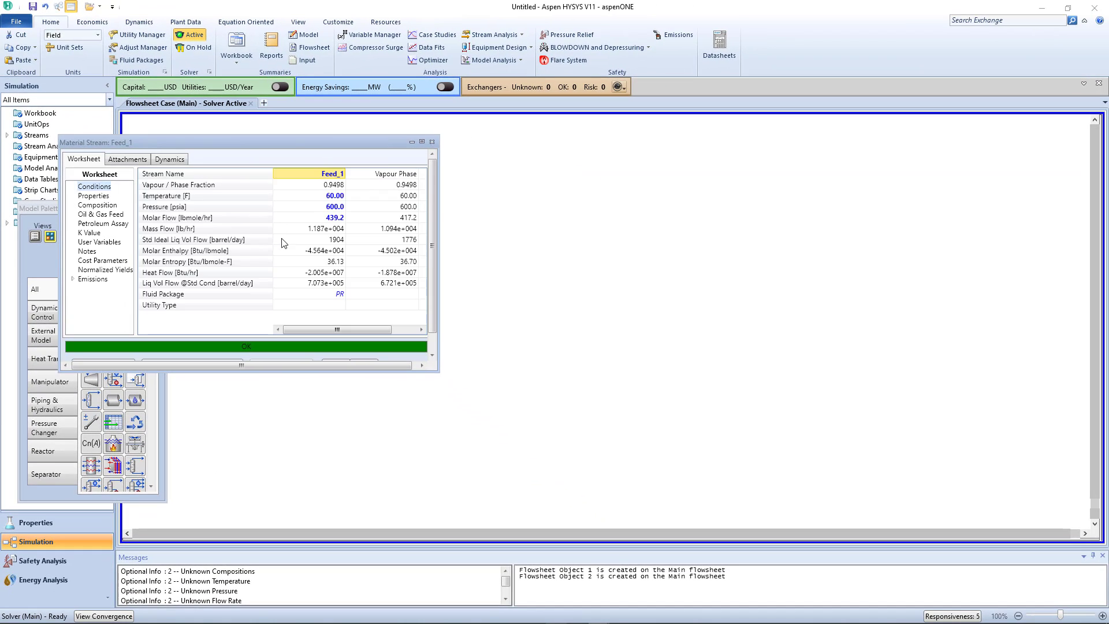
click(432, 141)
- Open the second material stream and rename it Feed_2
double_click(377, 289)
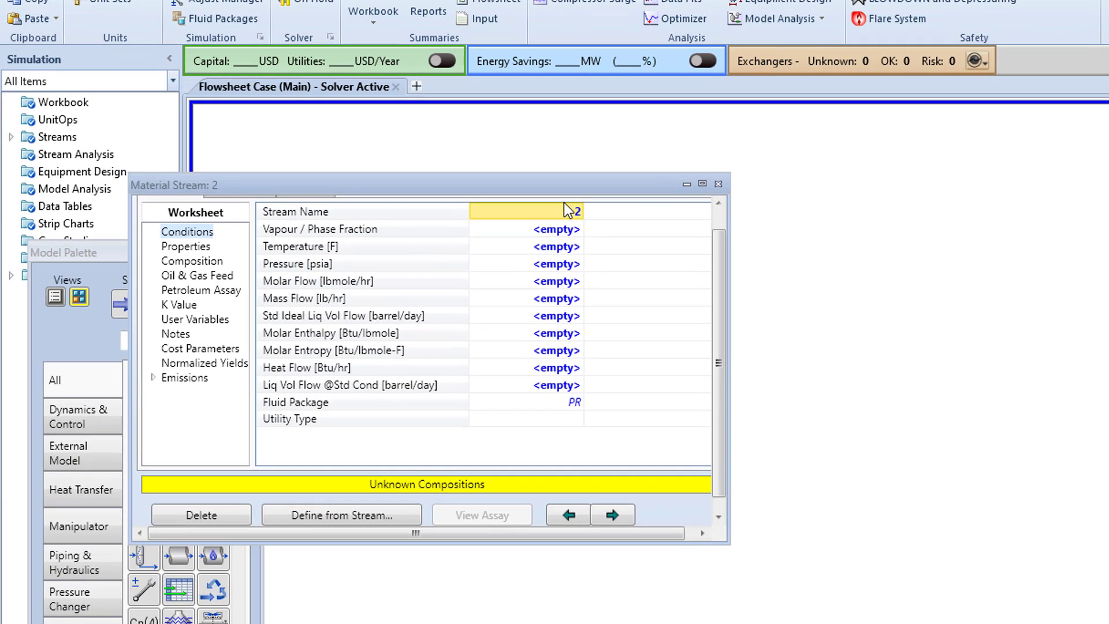
key(BackSpace)
text(Feed)
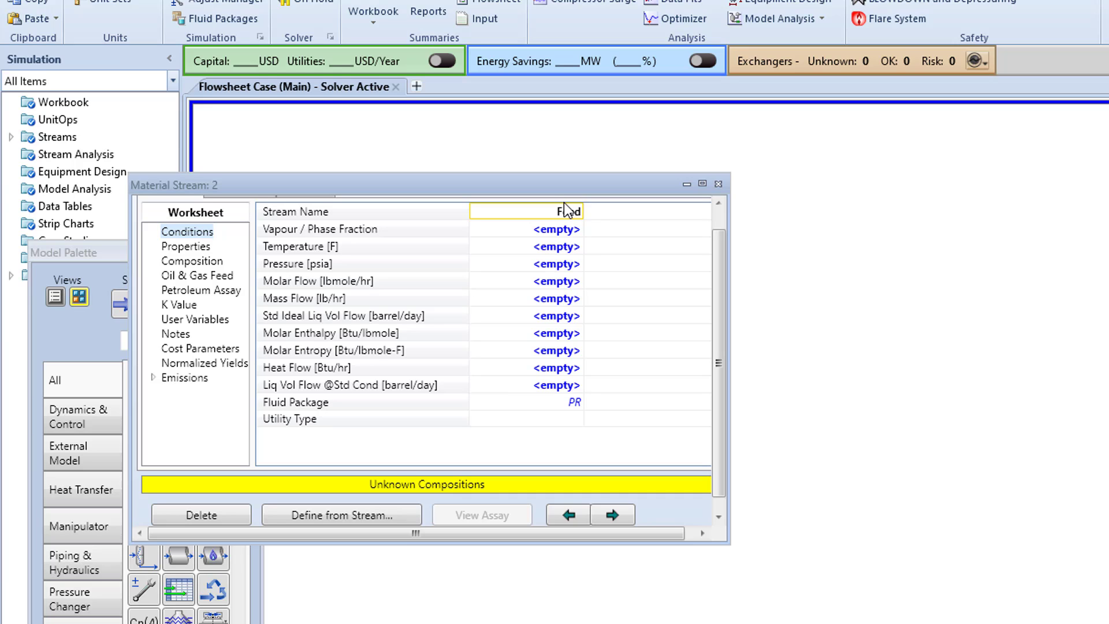
text(_2)
key(Return)
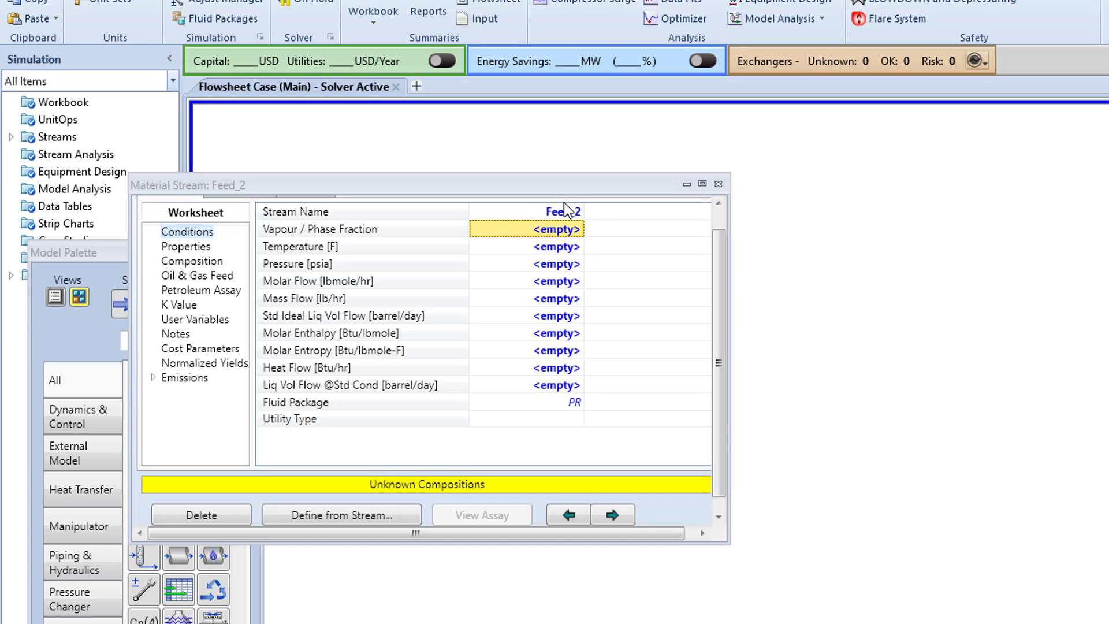
- Set Feed_2's conditions to a temperature of 60 F, a pressure of 600 psia and a molar flow of 4 MMSCFD
click(557, 246)
text(60)
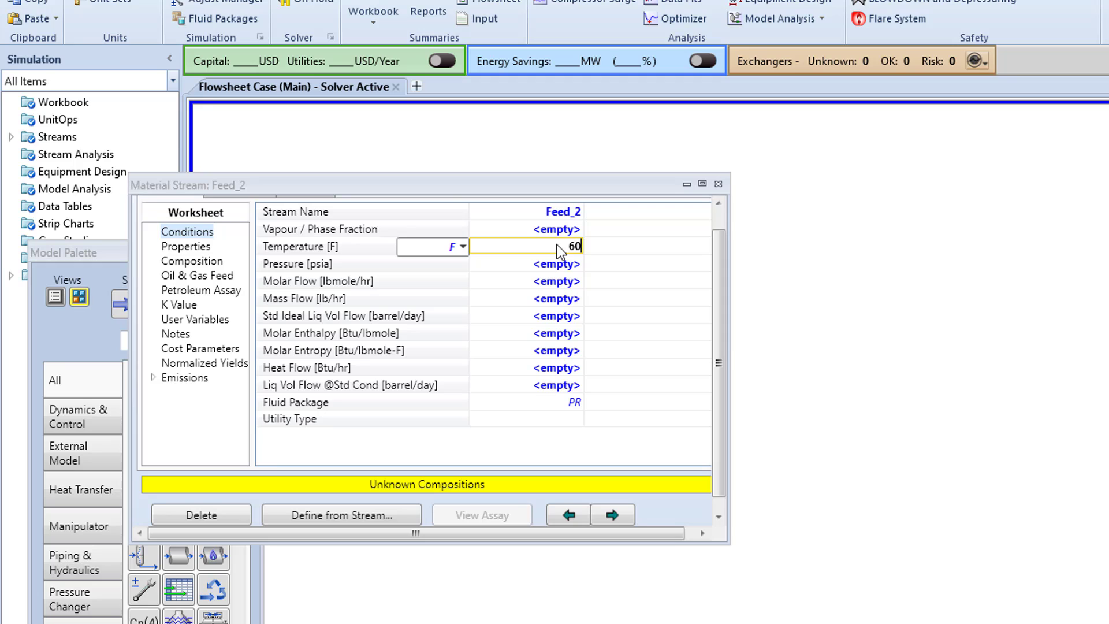
click(571, 267)
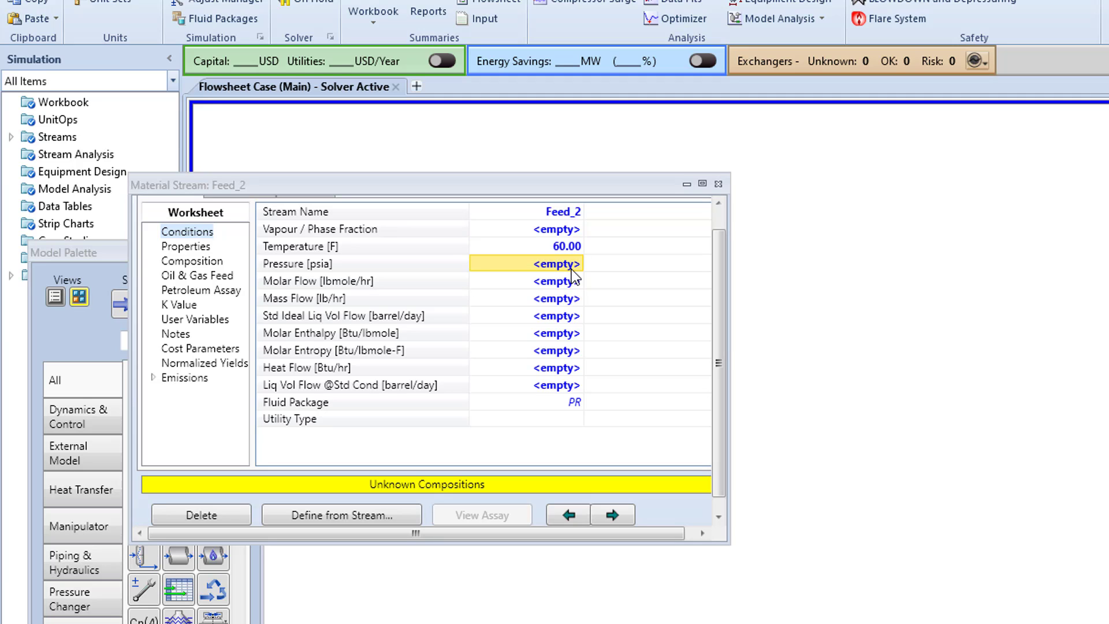
text(600)
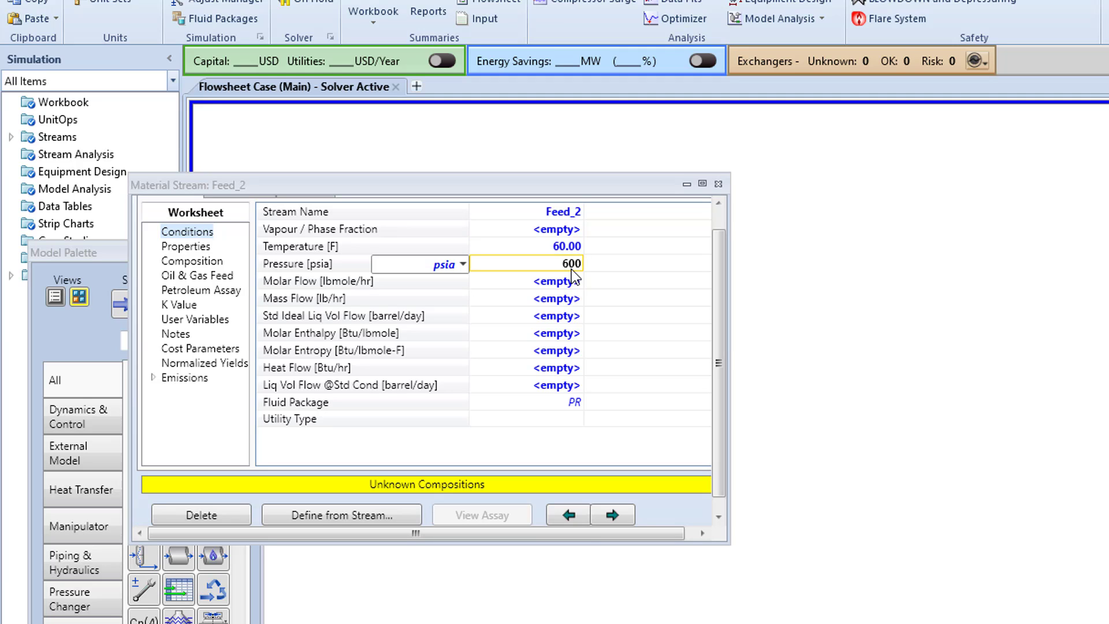
key(Return)
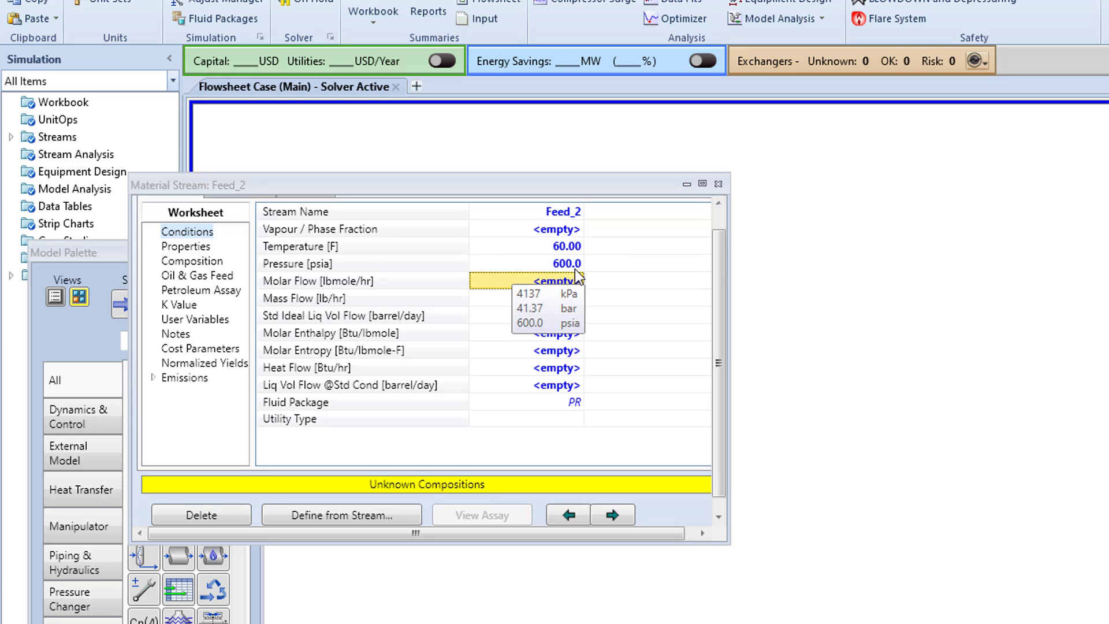
text(4)
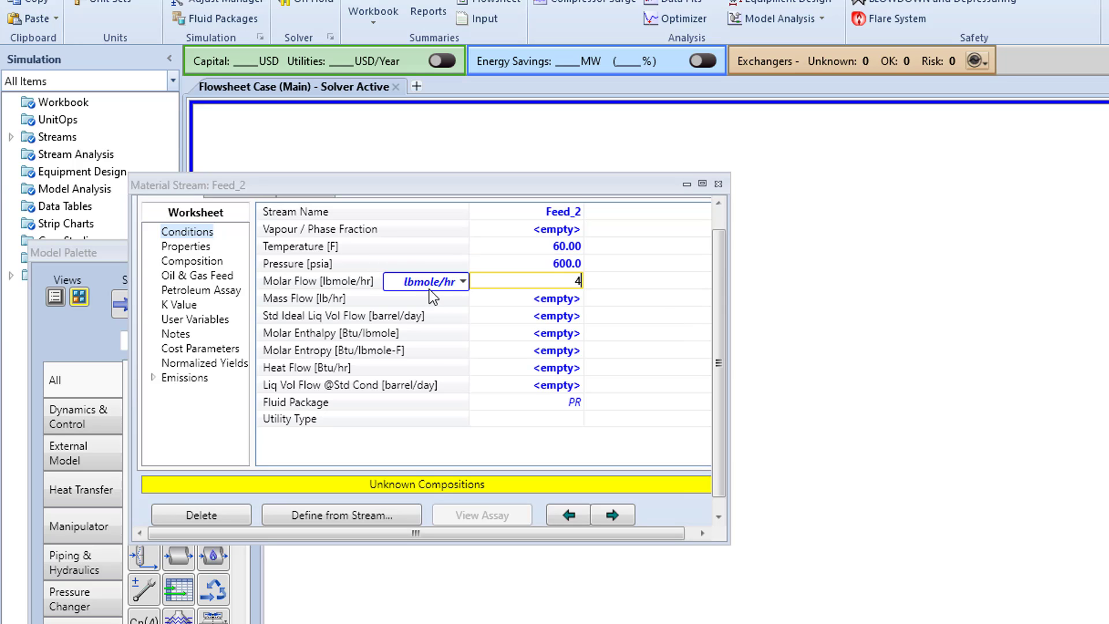
click(463, 282)
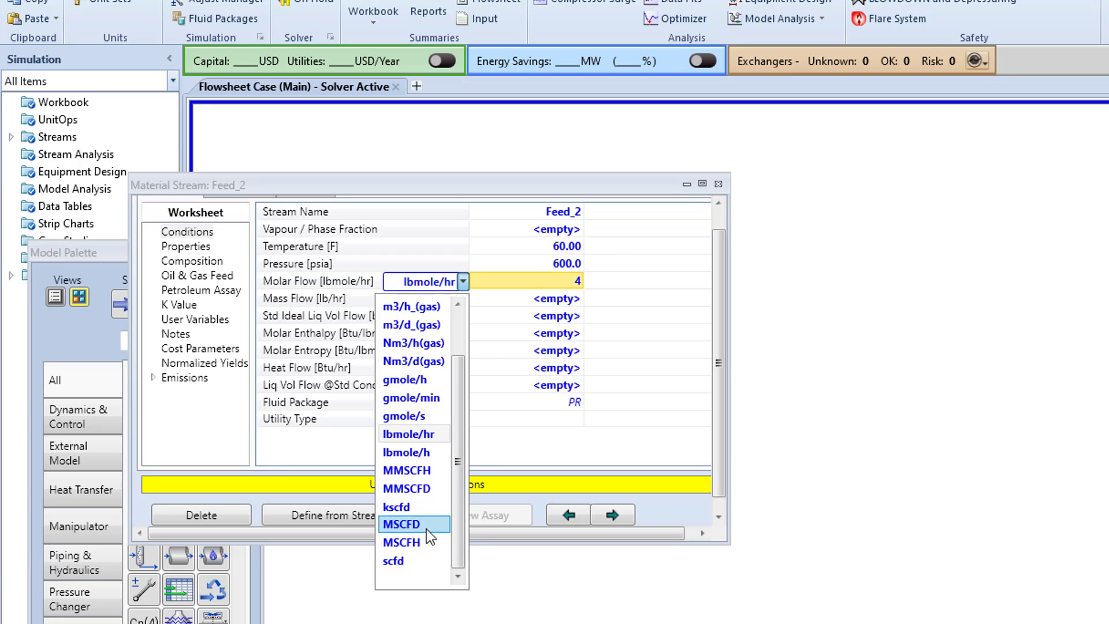
click(430, 491)
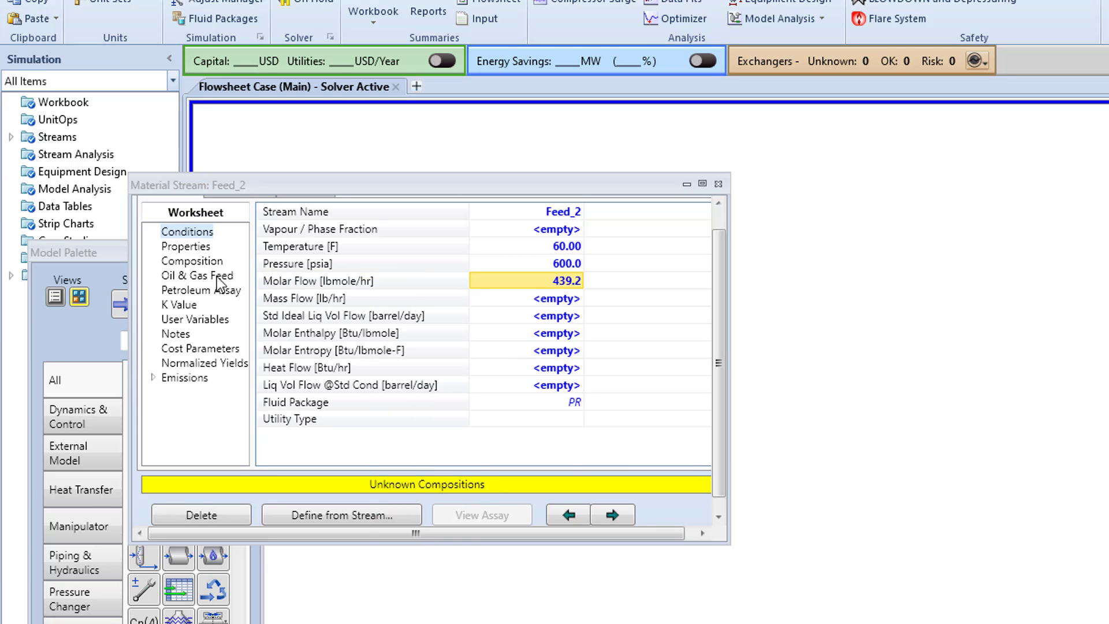
- Edit Feed_2's composition on a mass fraction basis, entering 6 for nitrogen and 0 for CO2
click(182, 264)
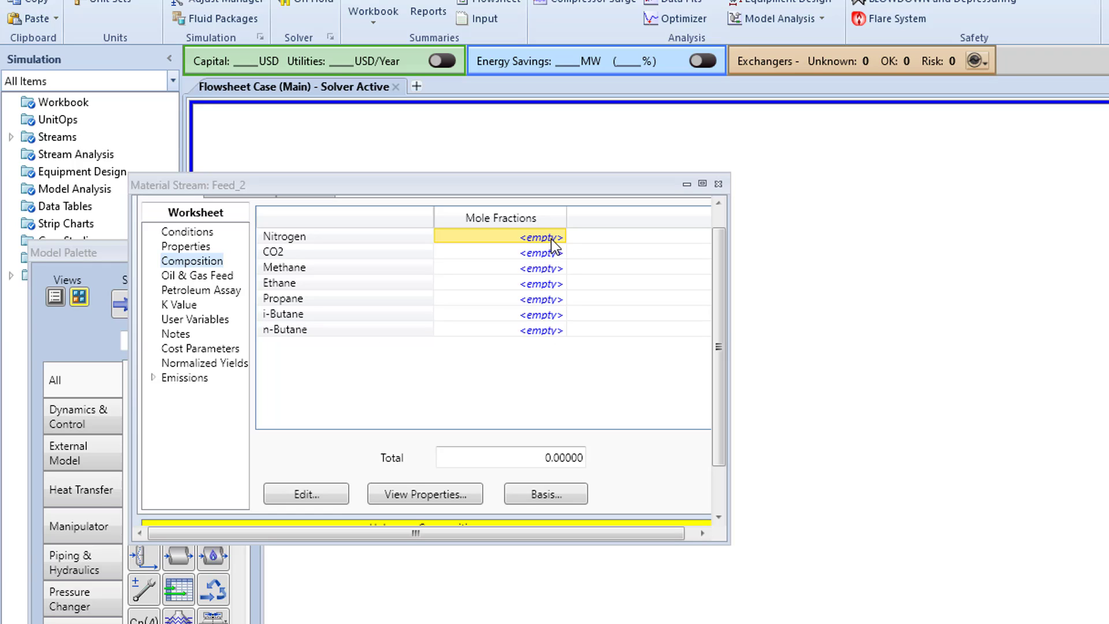
click(335, 496)
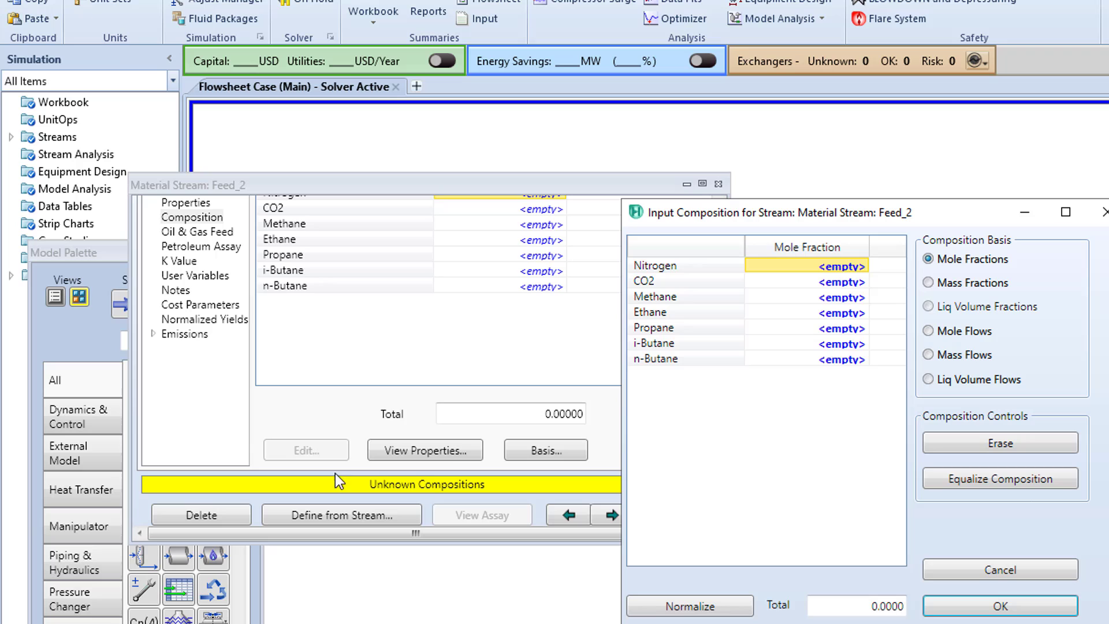
click(982, 283)
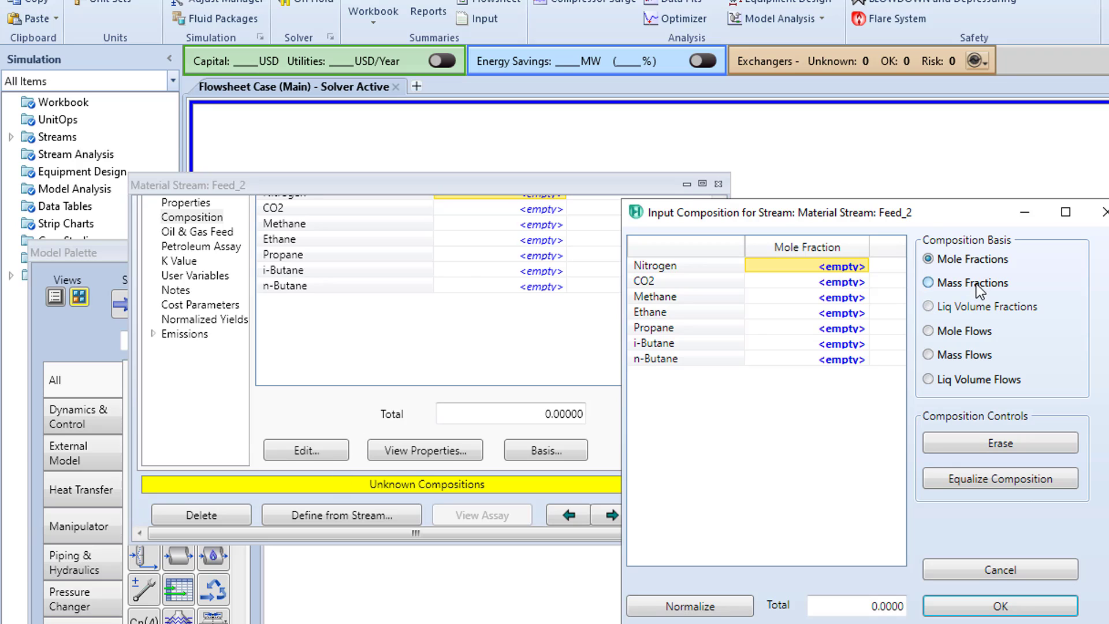
click(851, 265)
text(6)
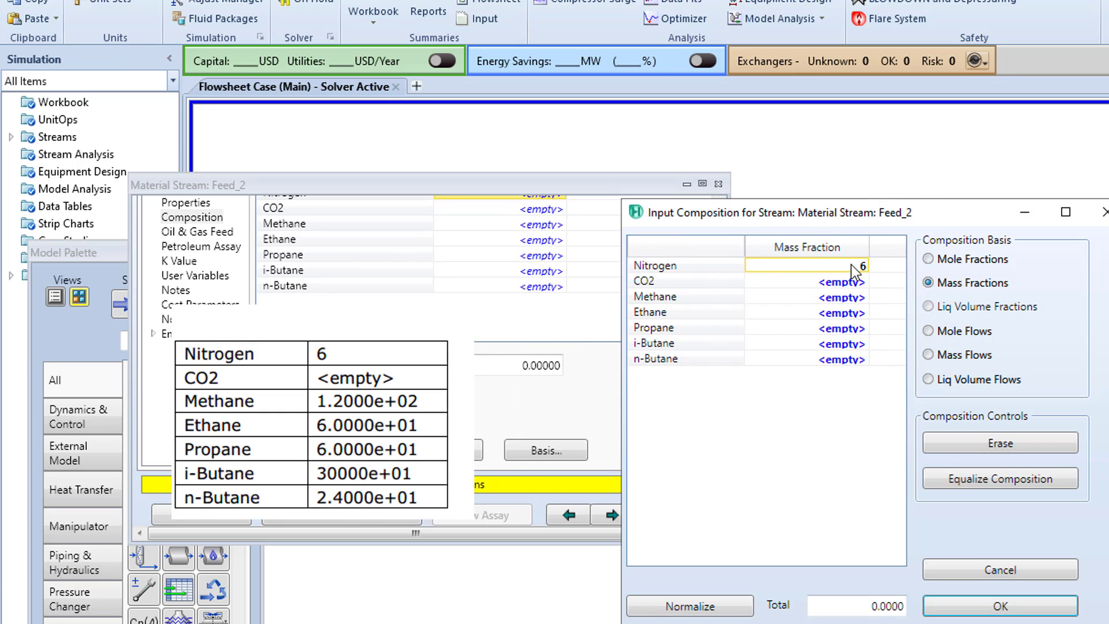
key(Return)
text(0)
key(Return)
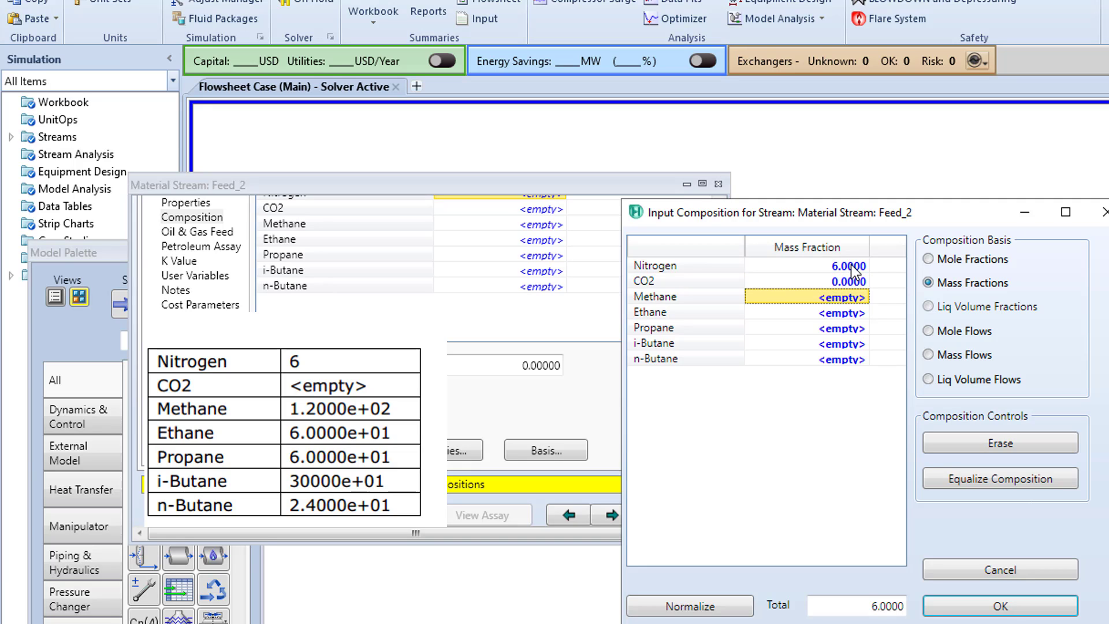
- Enter mass fraction values of 0.12 for methane and 60 for ethane in Feed_2's composition
text(0.12)
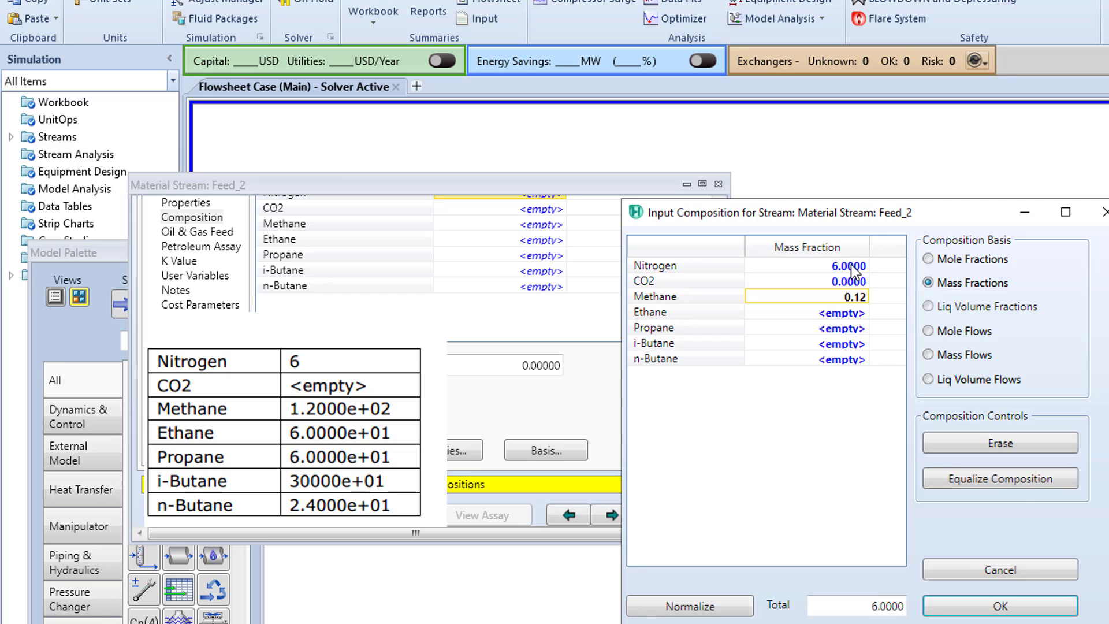
key(Return)
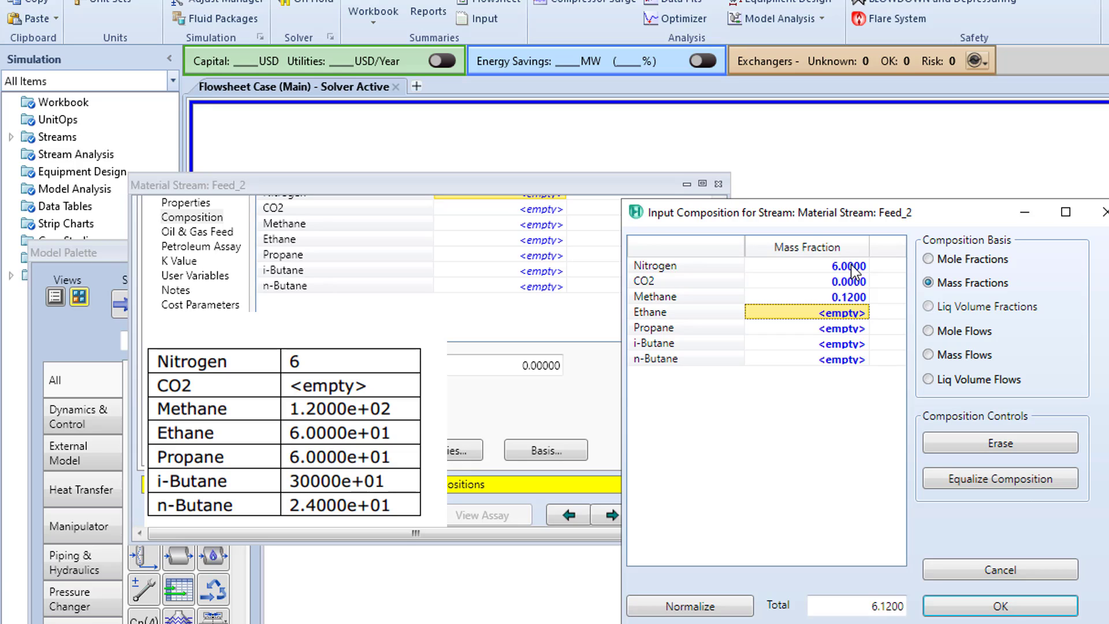
text(60)
key(Return)
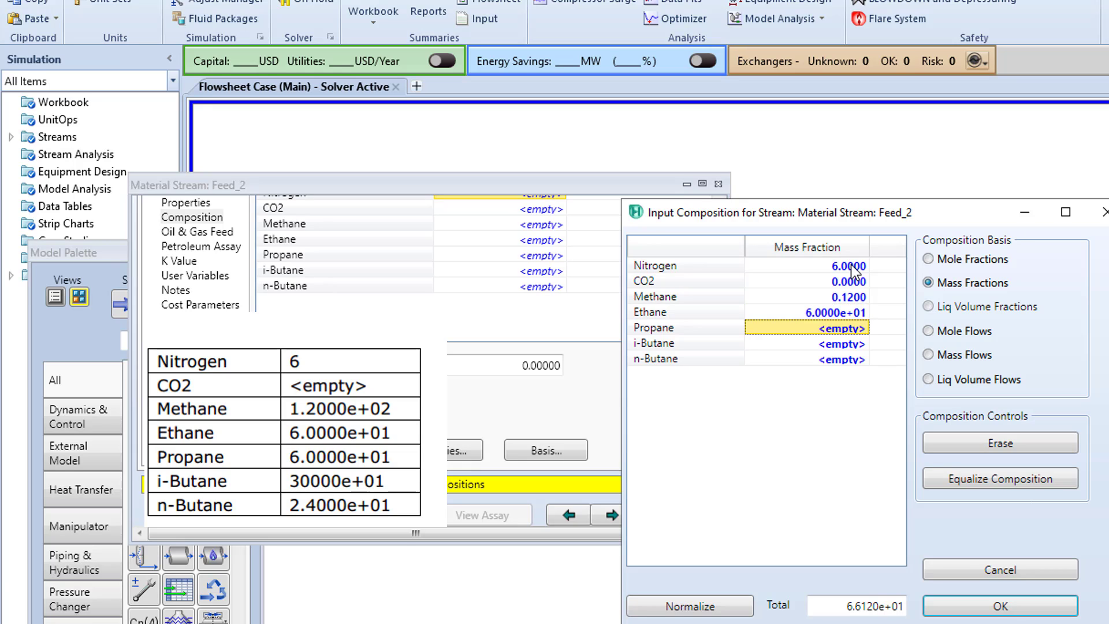
click(852, 296)
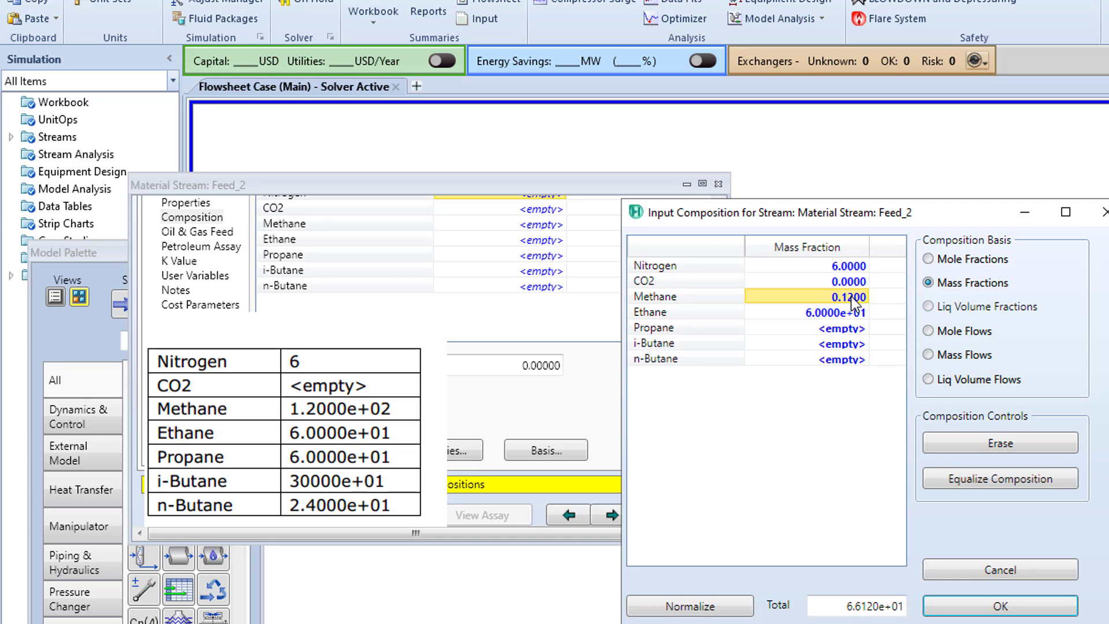
text(0.12)
key(Return)
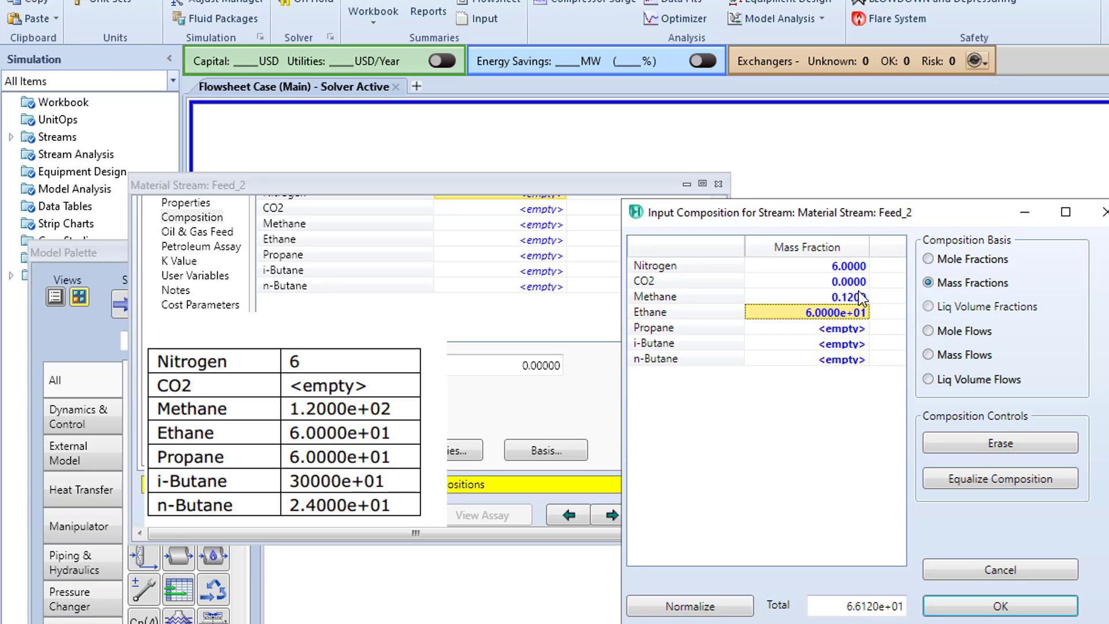
click(860, 297)
key(BackSpace)
text(1.2)
key(Return)
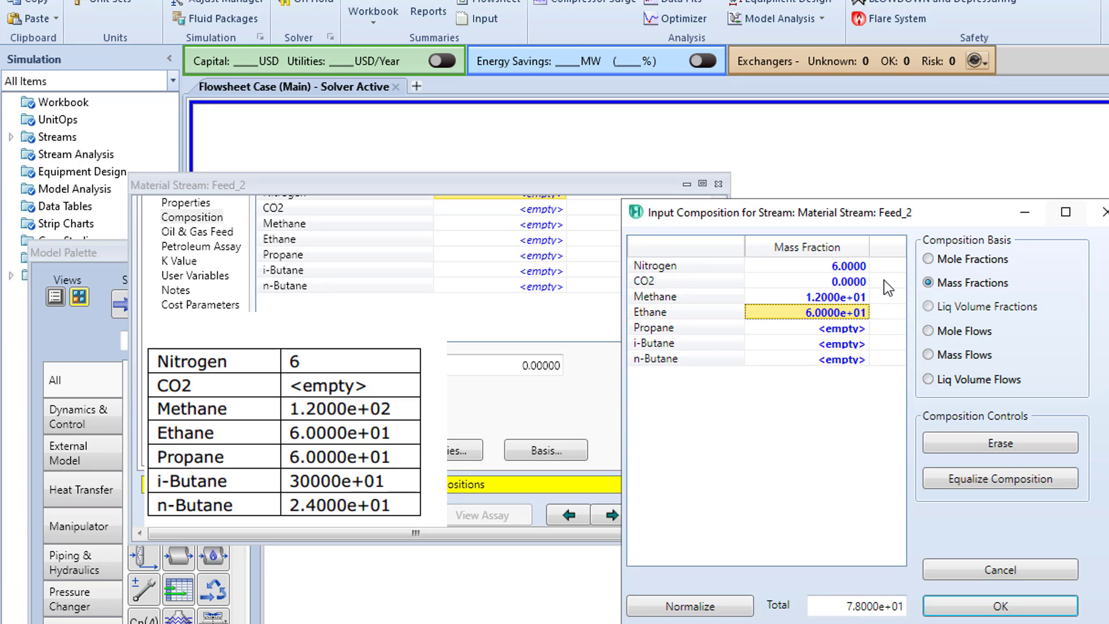
- Set Feed_2's mass fraction entries to 120 for methane and 60 for propane
click(832, 299)
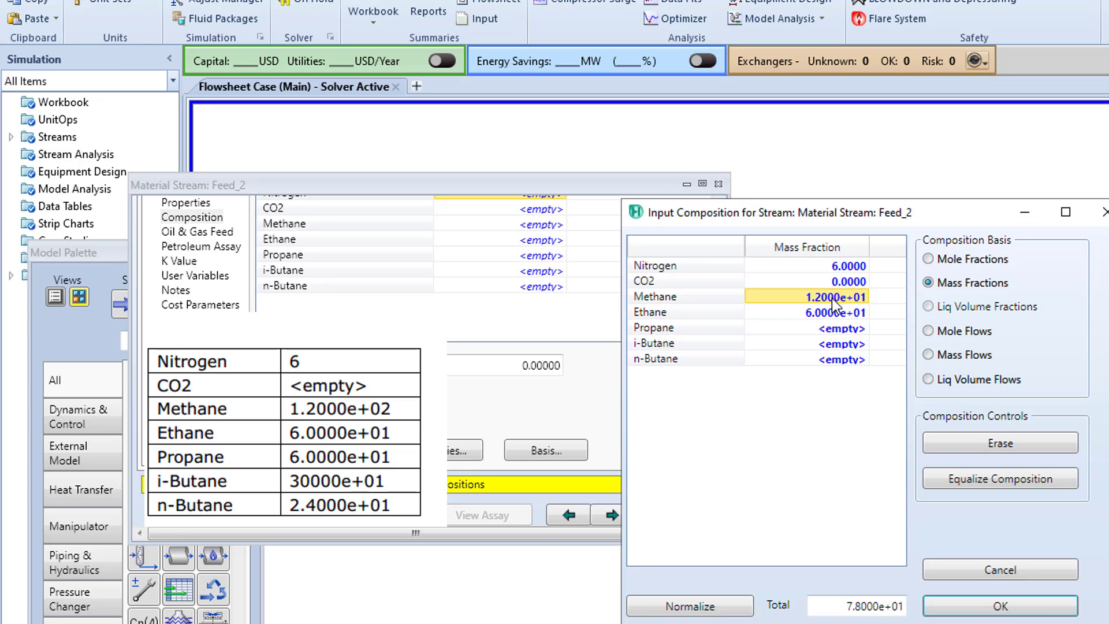
text(120)
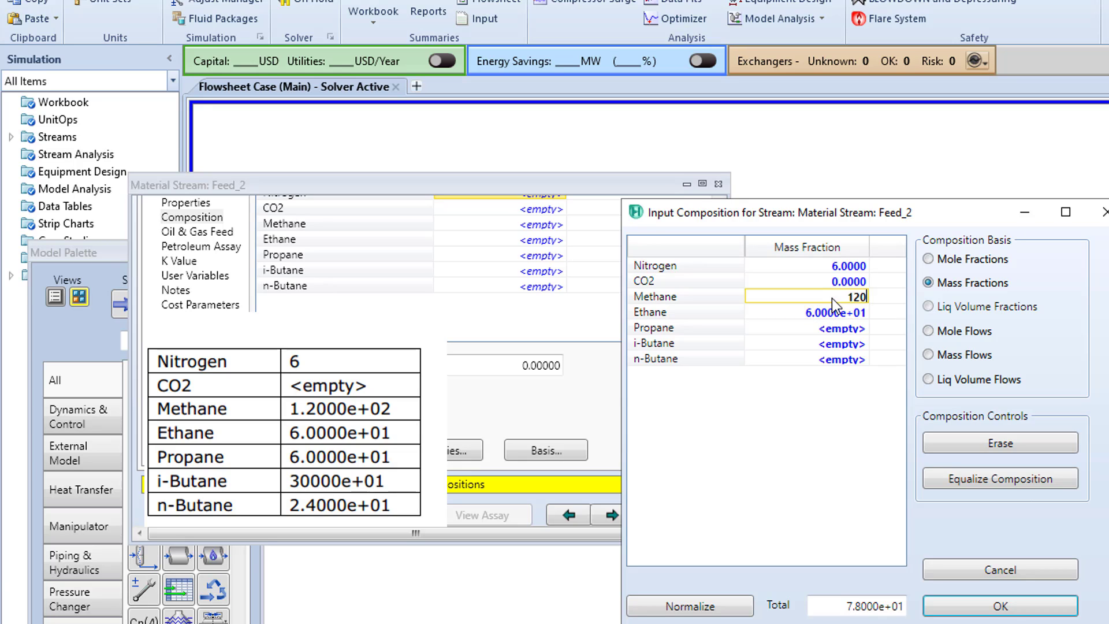
key(Return)
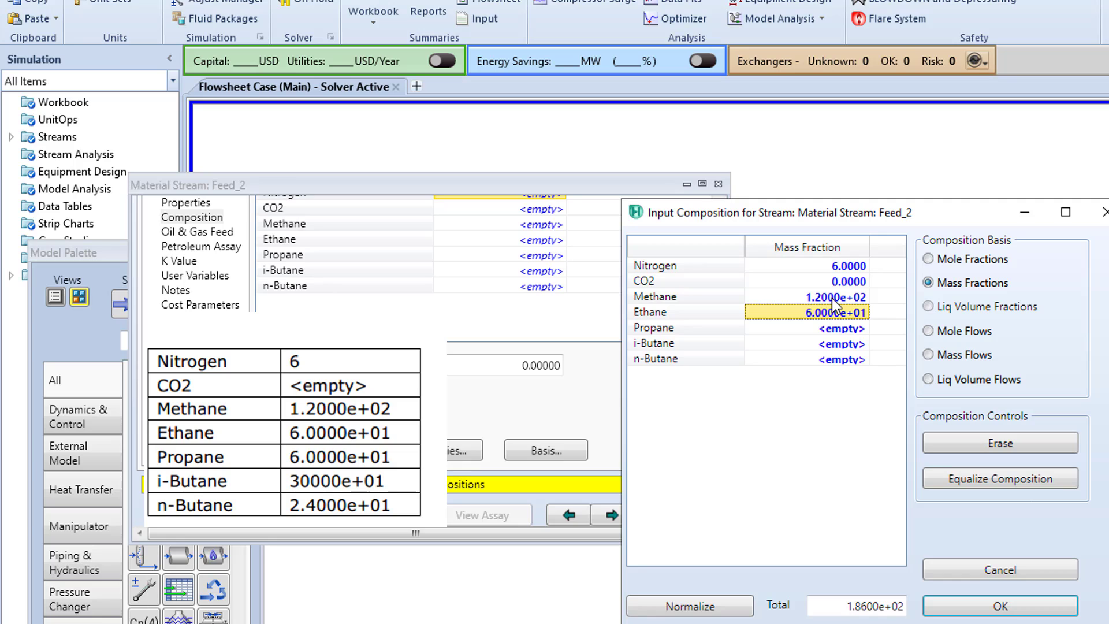
click(859, 329)
text(0.6)
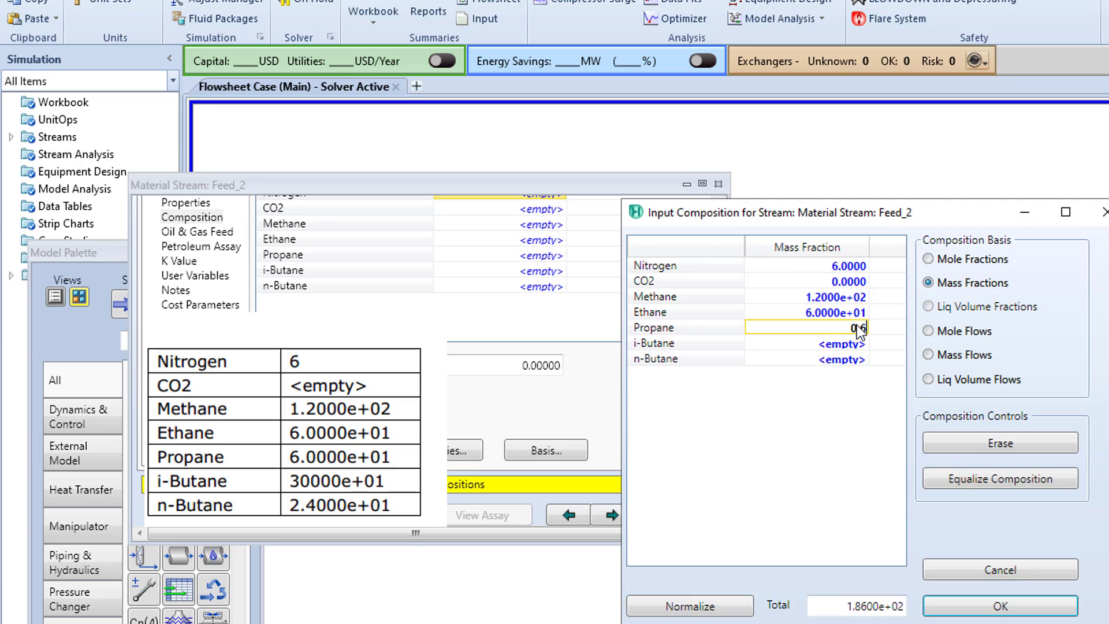
key(BackSpace)
key(BackSpace)
key(BackSpace)
text(60)
key(Return)
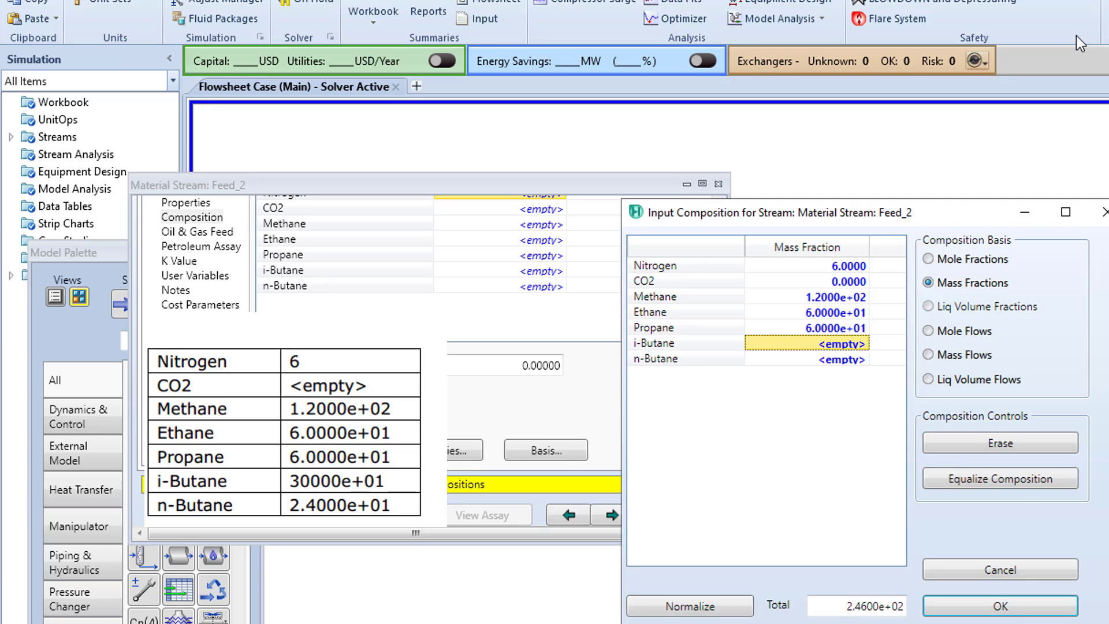
- Enter 30 for i-butane and 24 for n-butane in Feed_2's mass composition, and normalize and accept it
text(3)
key(Return)
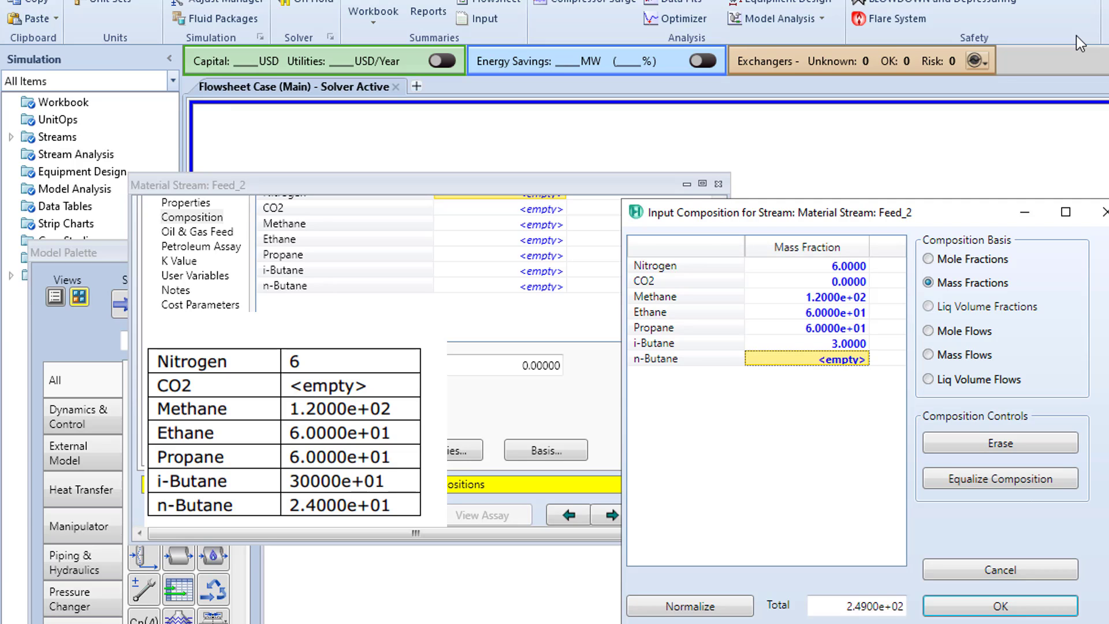
click(863, 346)
text(30)
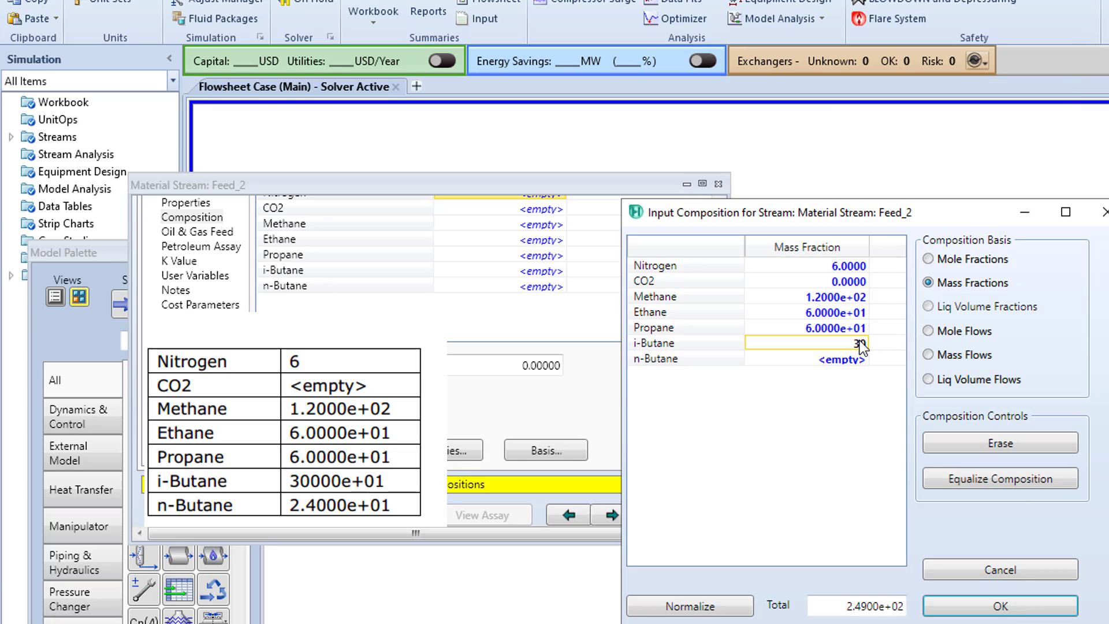
key(Return)
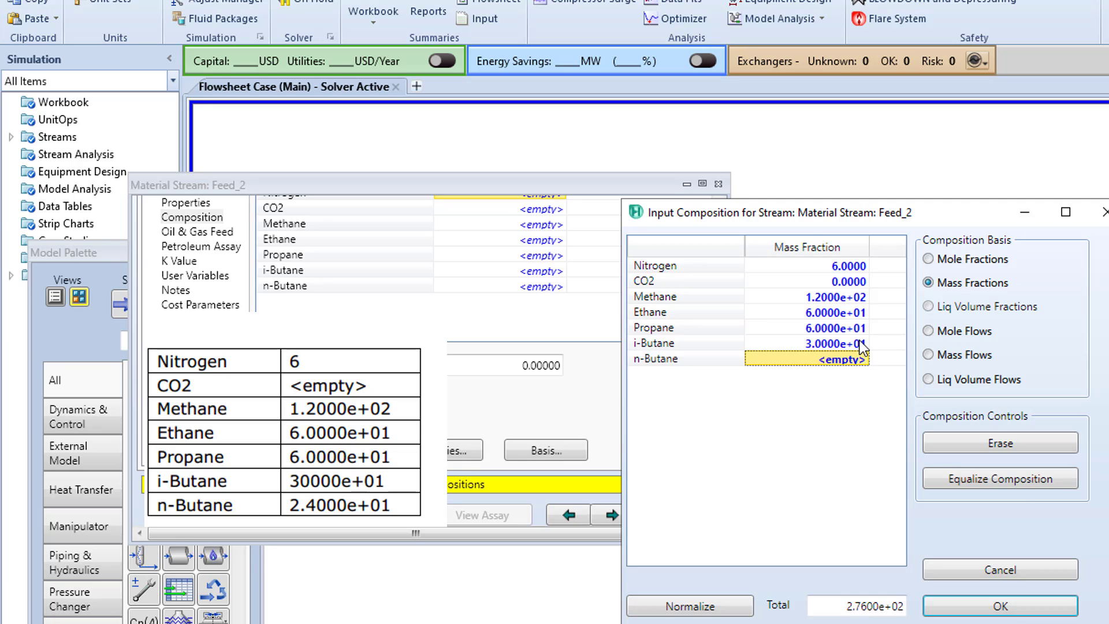
text(24)
key(Return)
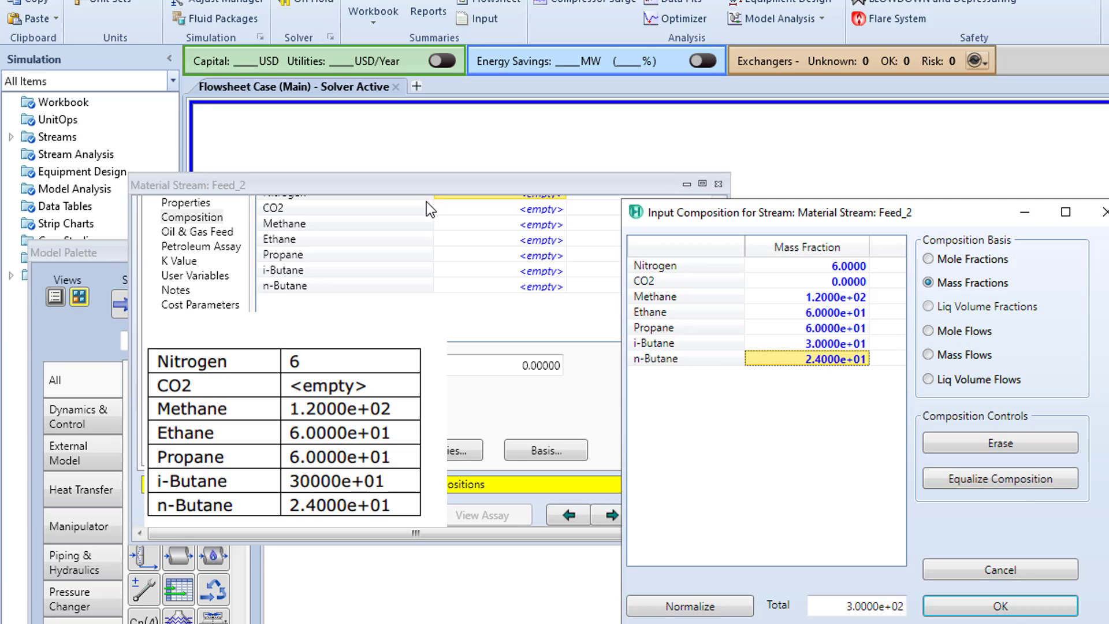
click(707, 611)
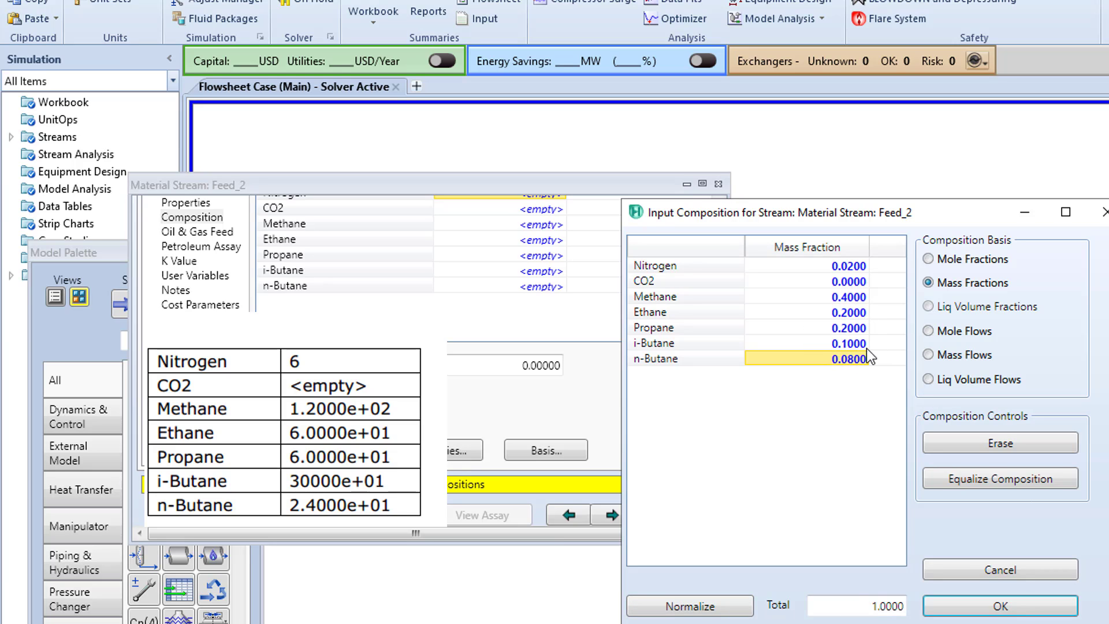
click(1039, 609)
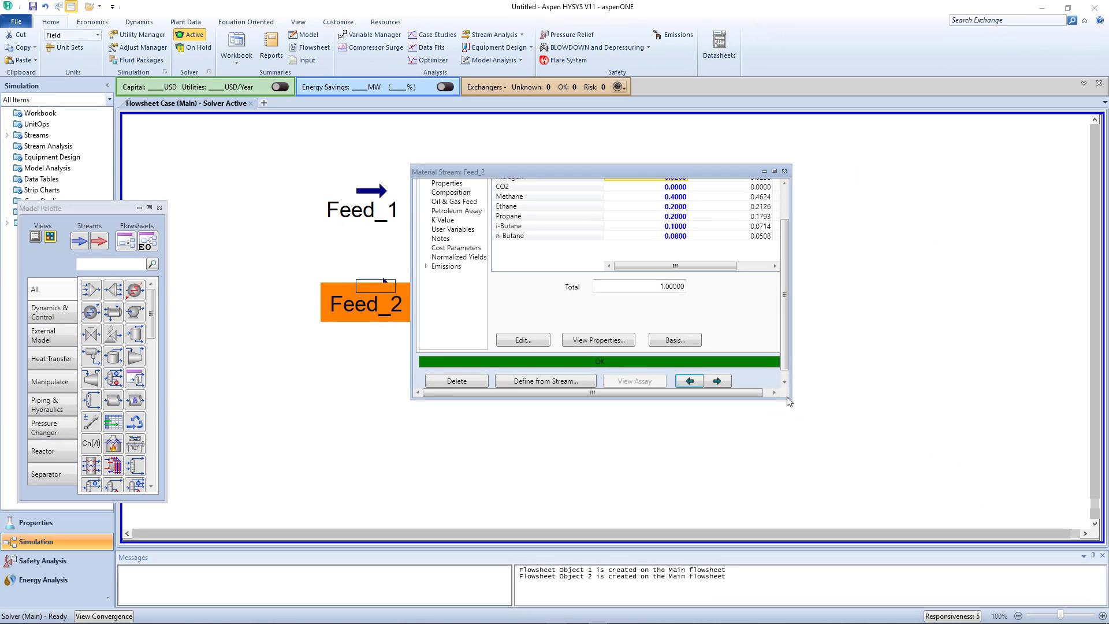
- Close Feed_2's stream window and place a mixer beside the two feed streams on the flowsheet
drag(791, 399, 797, 467)
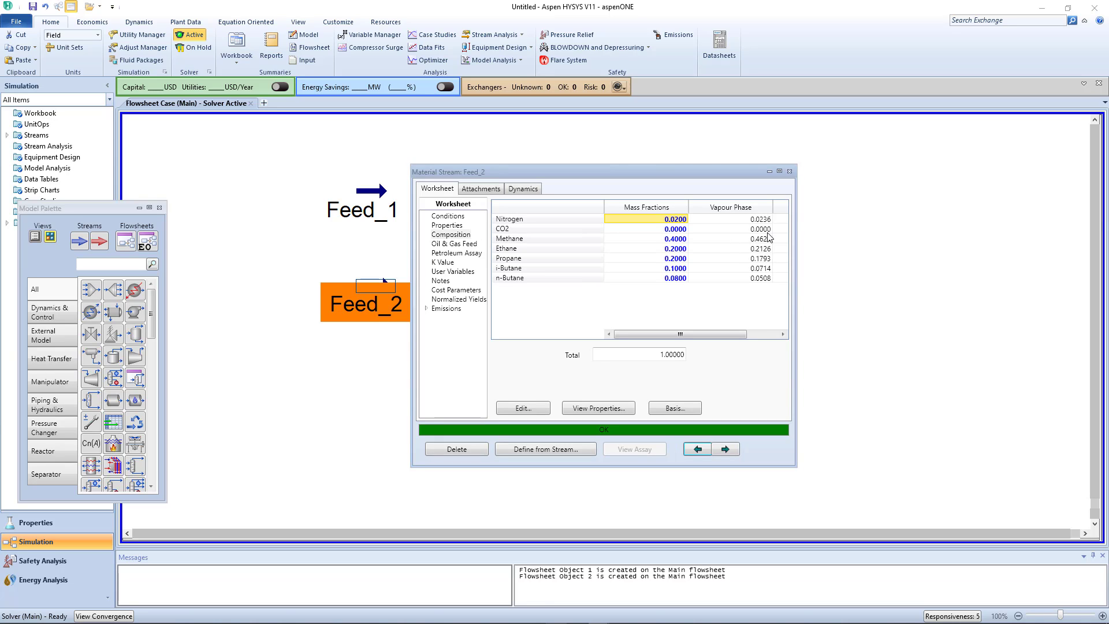
click(789, 171)
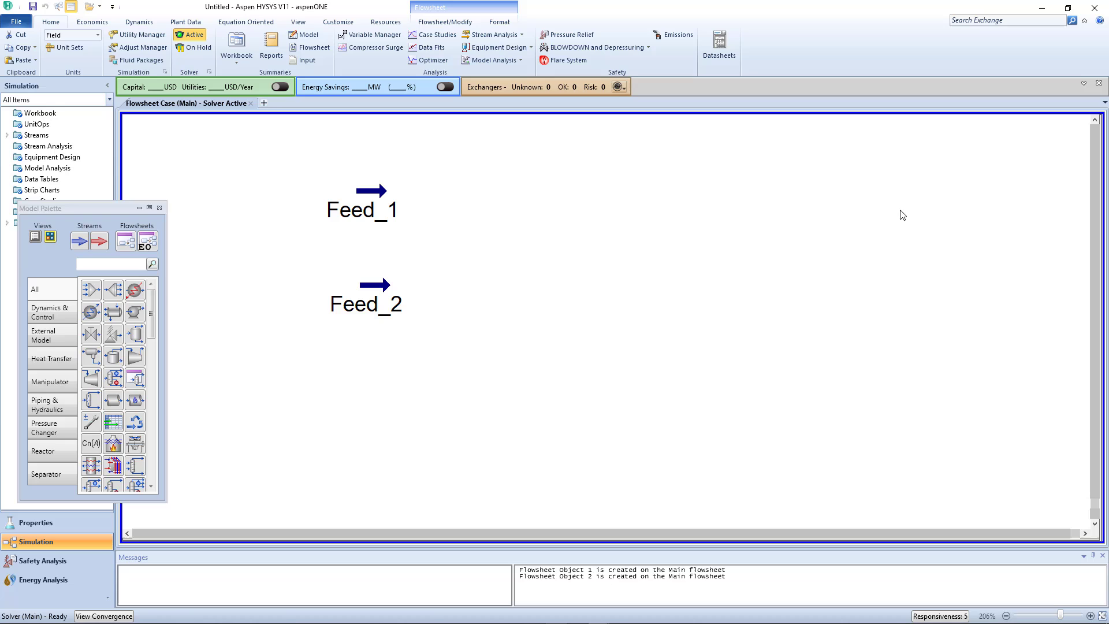
click(91, 289)
click(487, 288)
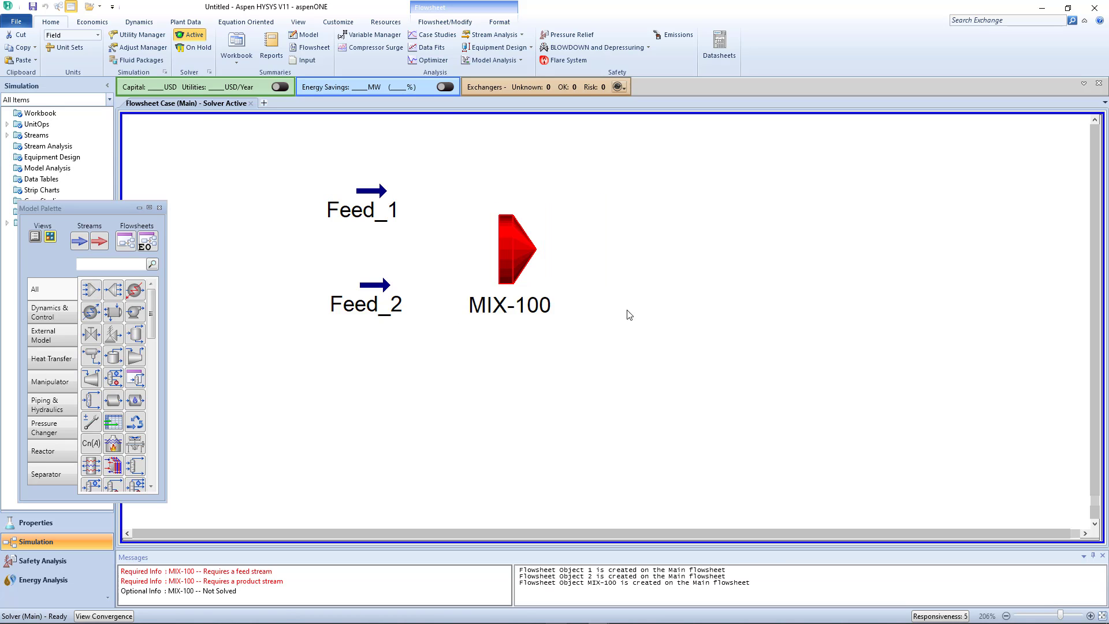
- Connect Feed_1 and Feed_2 as the inlet streams of mixer MIX-100
double_click(521, 260)
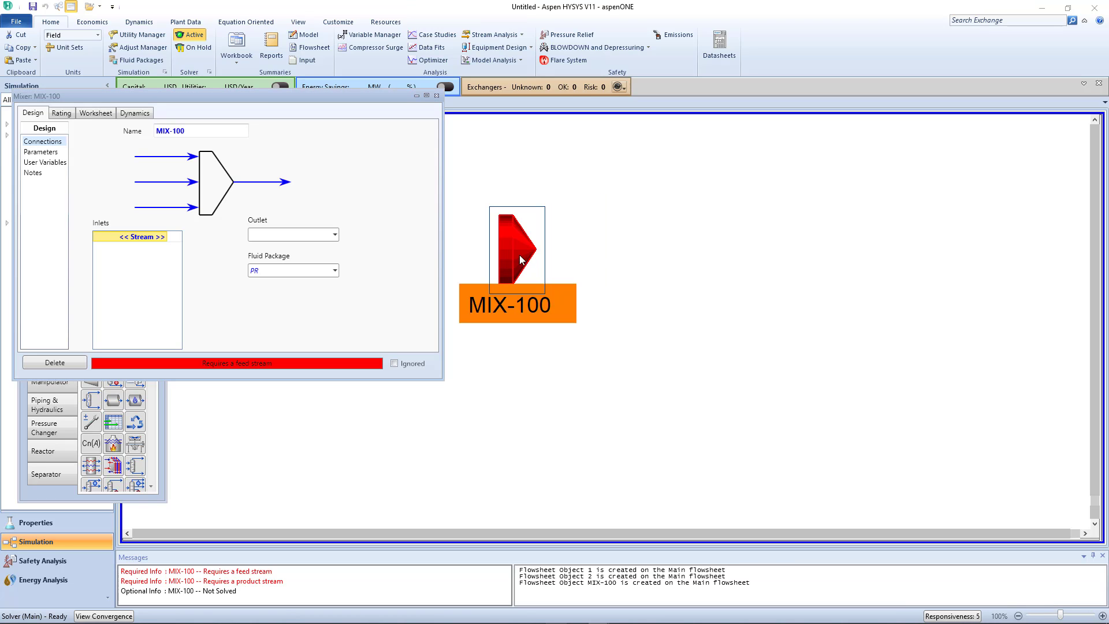
click(166, 236)
click(164, 236)
click(145, 254)
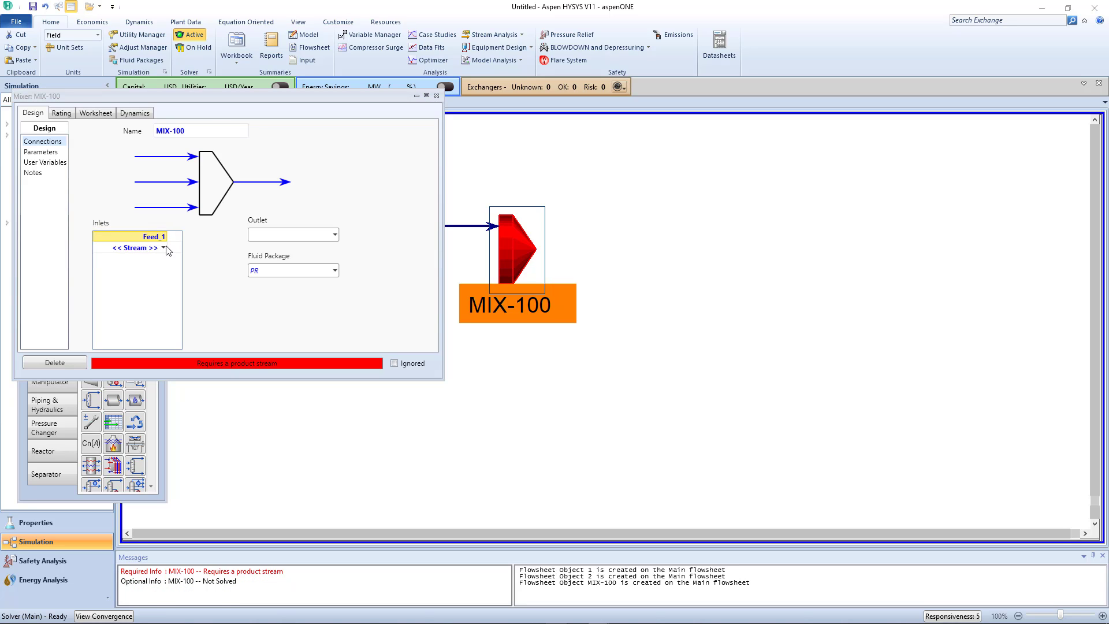
click(165, 248)
click(165, 247)
click(150, 266)
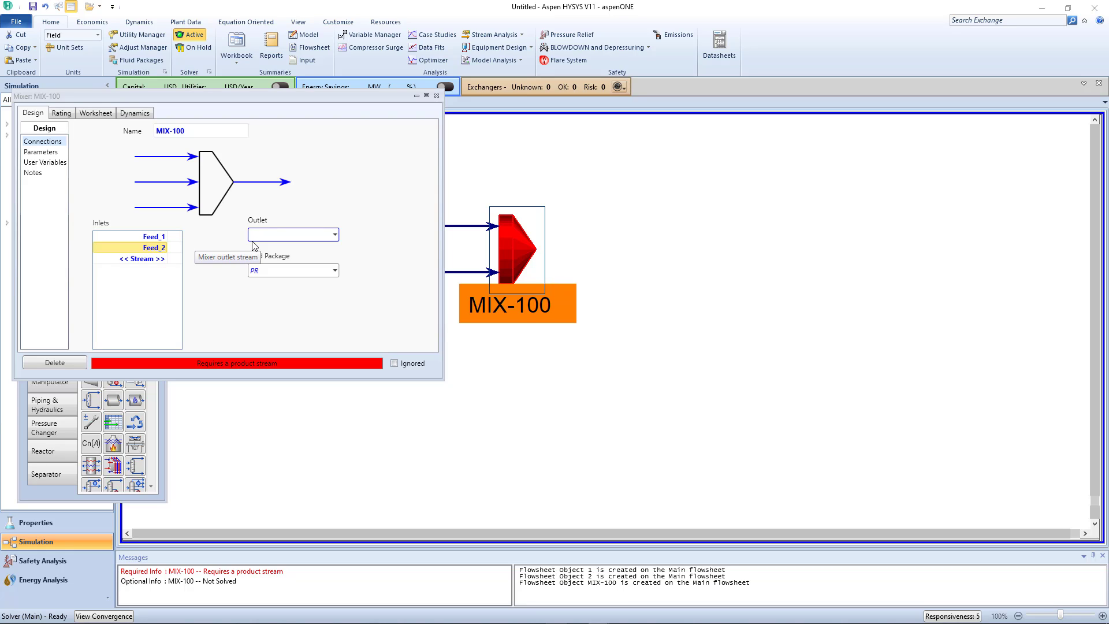
- Create the outlet stream Mixed Outlet for MIX-100 and review the mixer's pressure assignment parameters
click(286, 234)
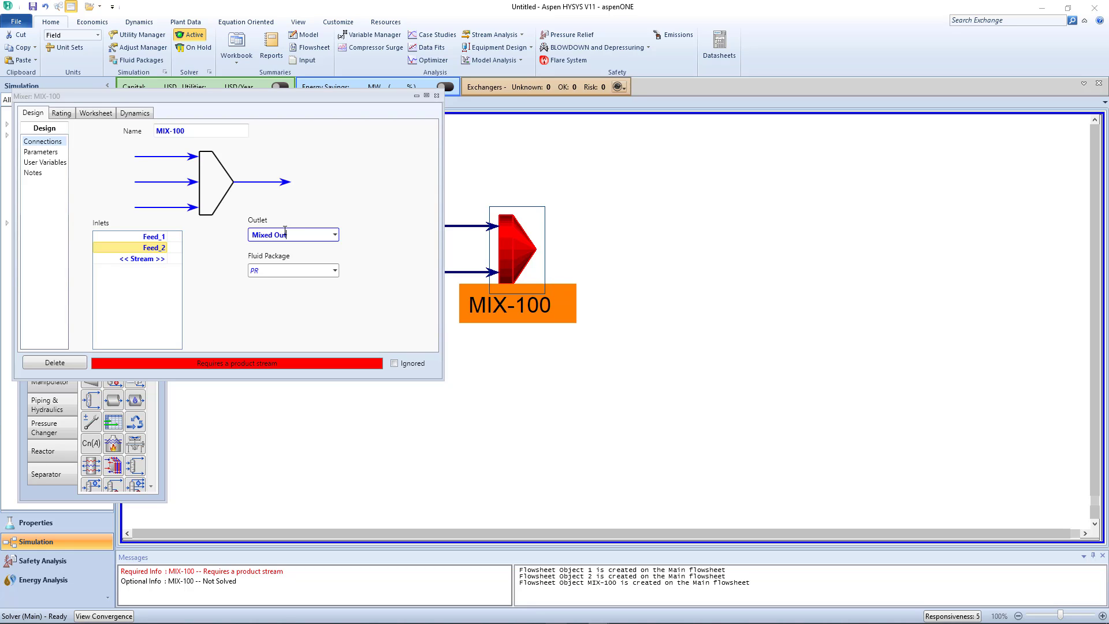
text(Mixed Outlet)
key(Return)
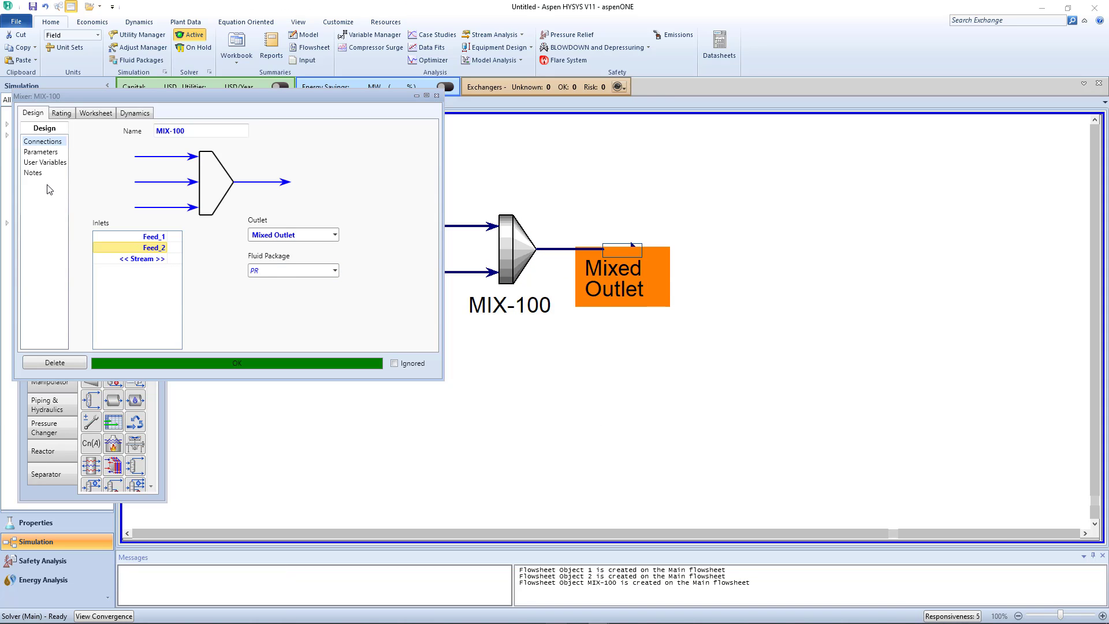
click(48, 153)
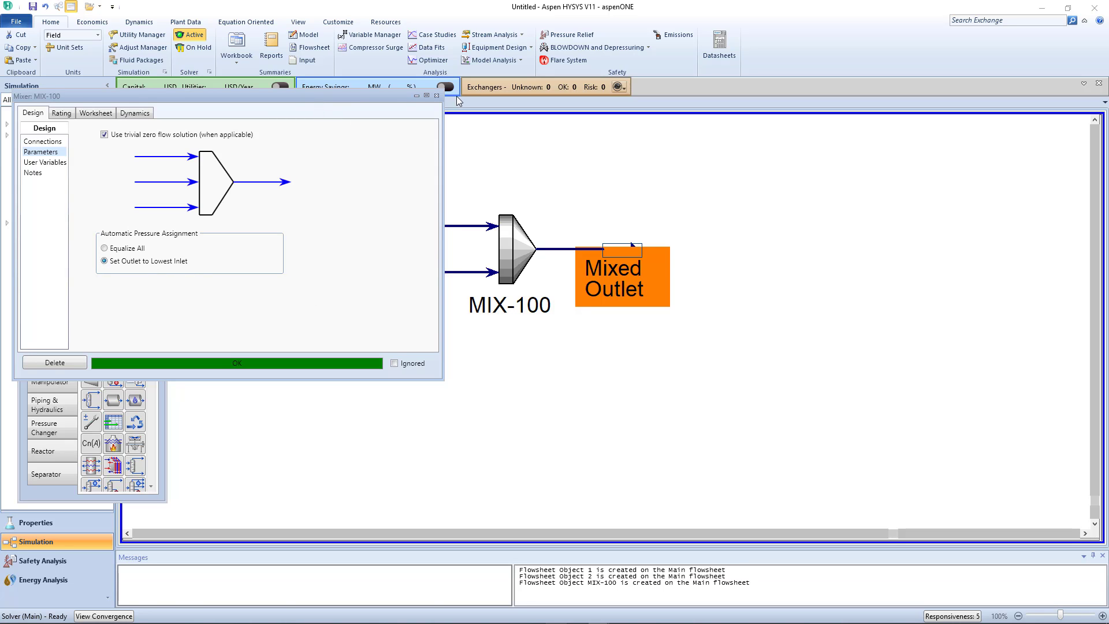
click(437, 96)
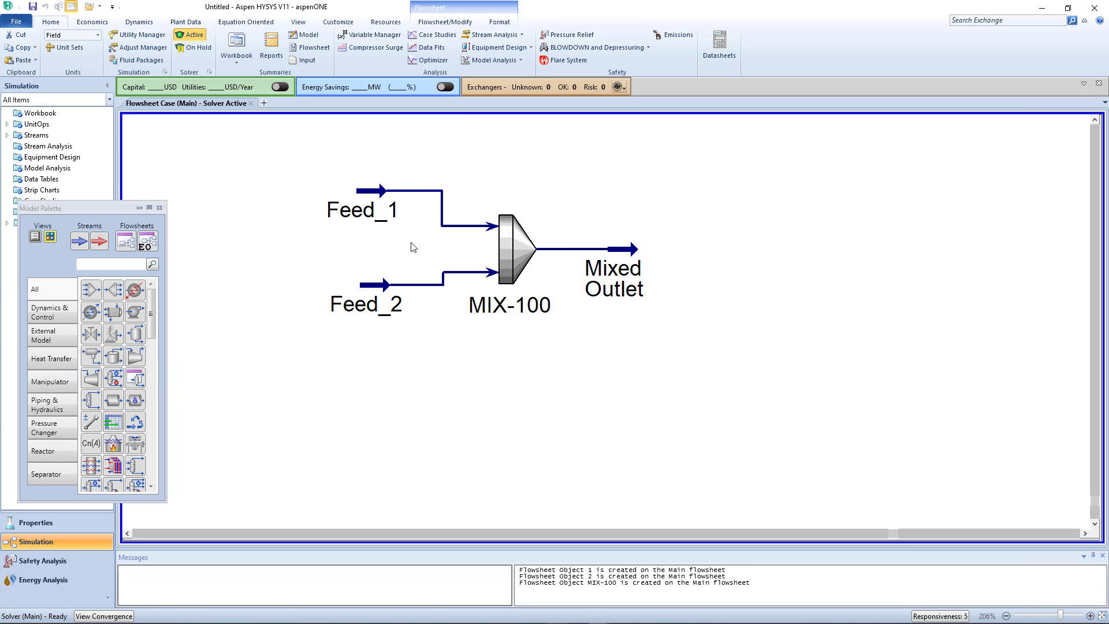
- Align Feed_1 and Feed_2 with the mixer inlets and place a separator downstream of Mixed Outlet
drag(365, 229, 354, 271)
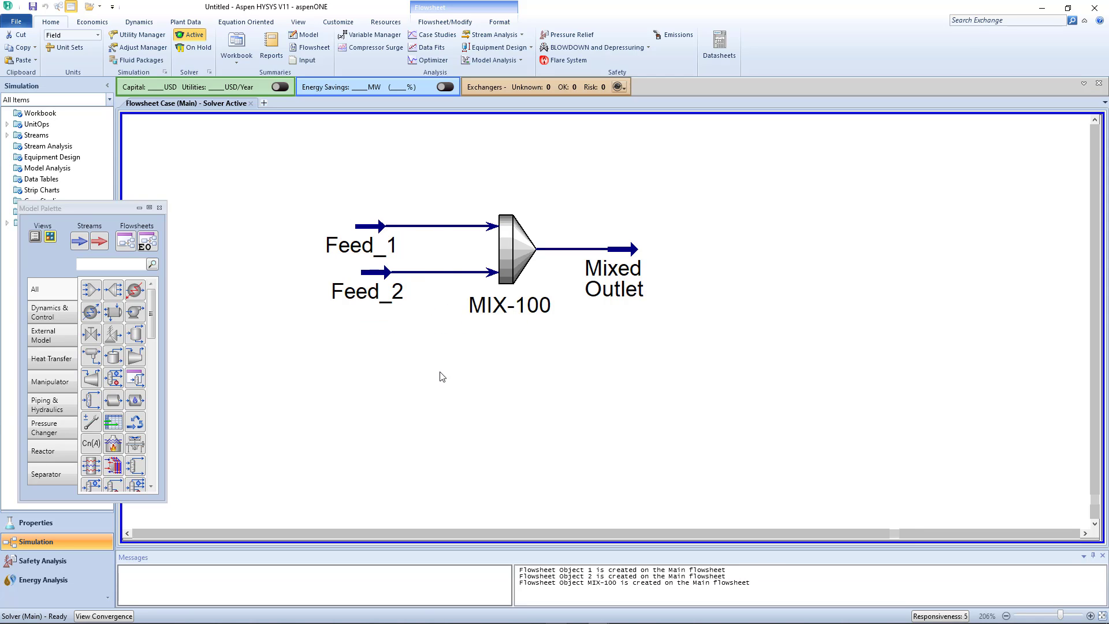
scroll(755, 287, down, 2)
scroll(902, 225, up, 2)
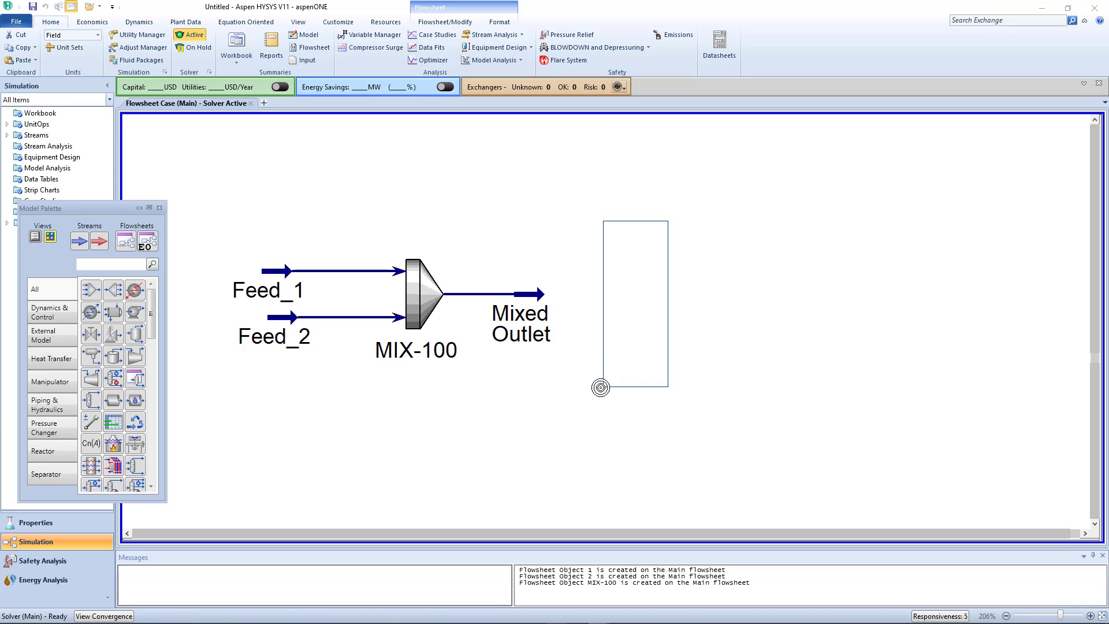
click(619, 401)
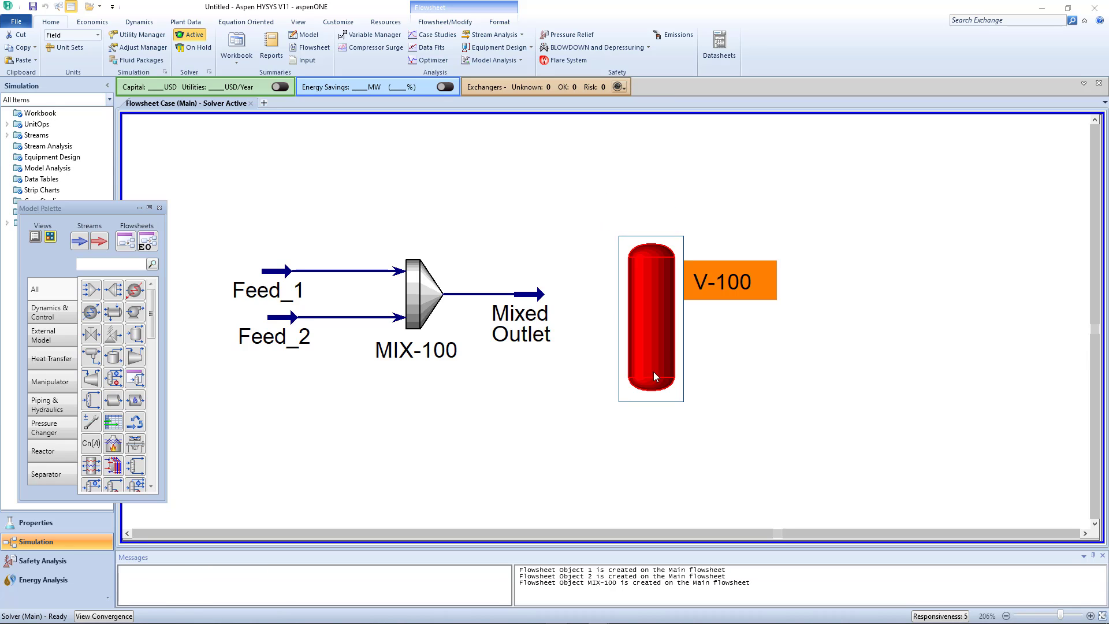
- Connect Mixed Outlet as separator V-100's inlet, with SepVap as vapour outlet and Sepliq as liquid outlet
double_click(648, 317)
click(179, 166)
click(180, 165)
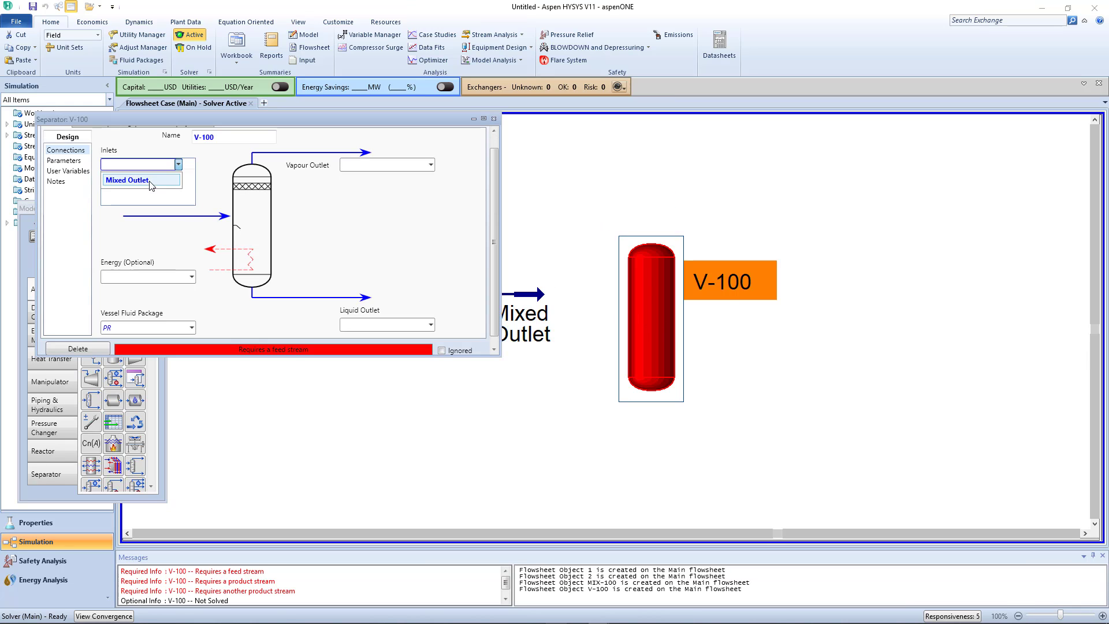
click(151, 175)
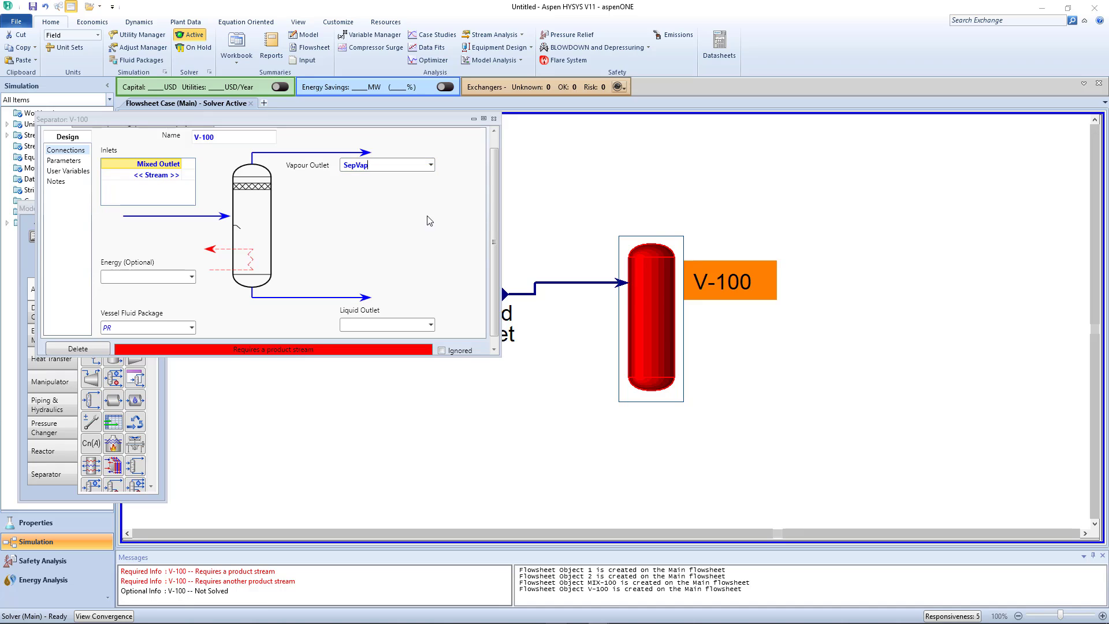
click(367, 325)
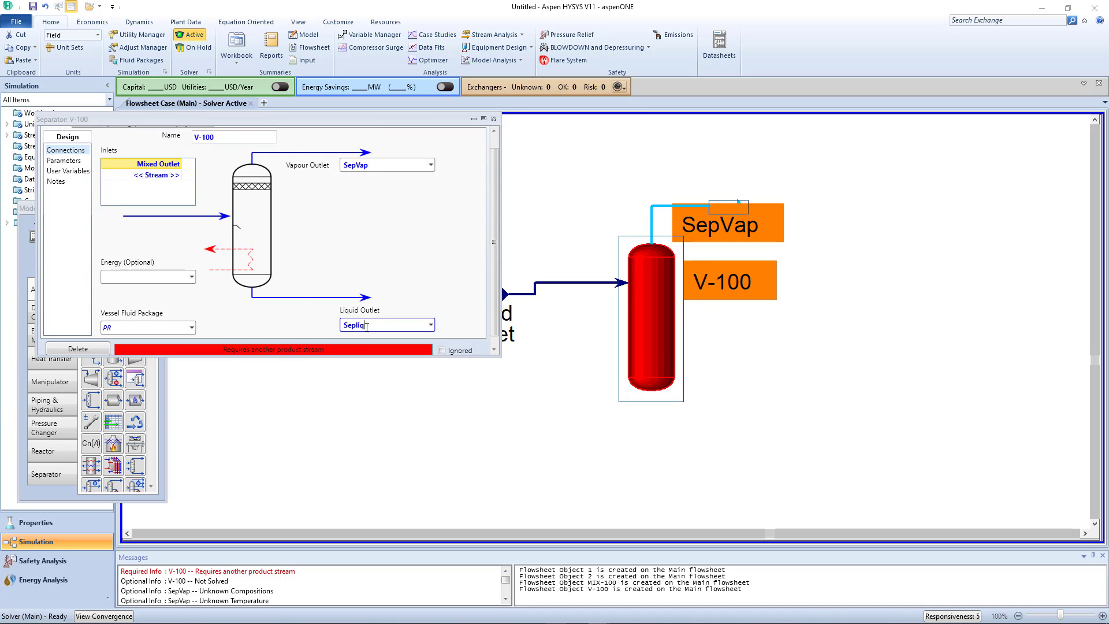
text(Sepliq)
key(Return)
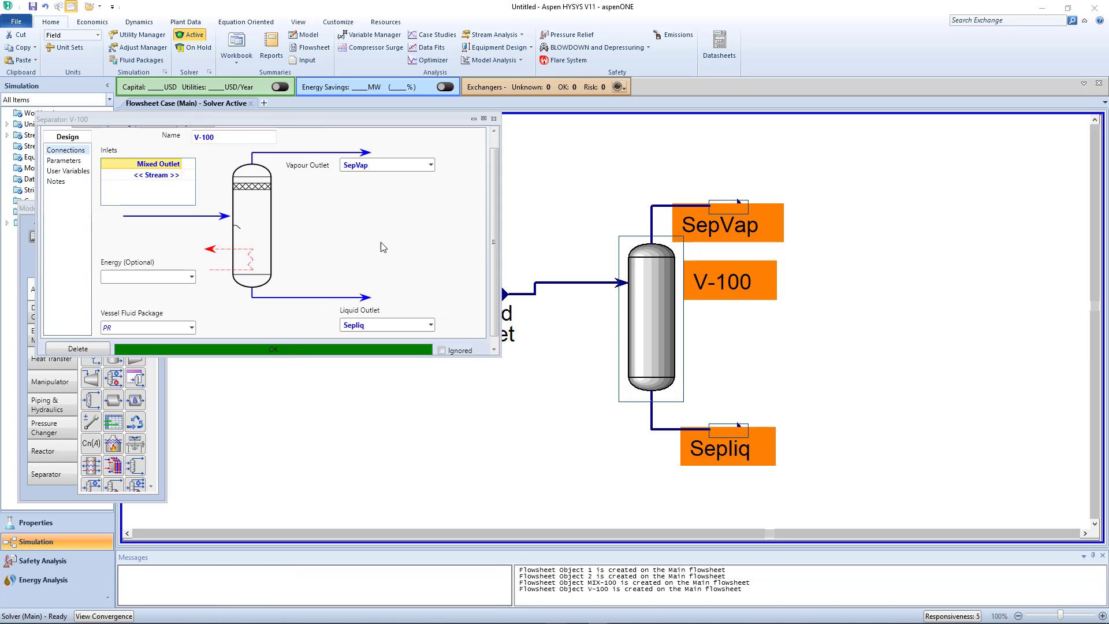
- Align V-100 with the Mixed Outlet stream and move SepVap farther above the separator
click(653, 322)
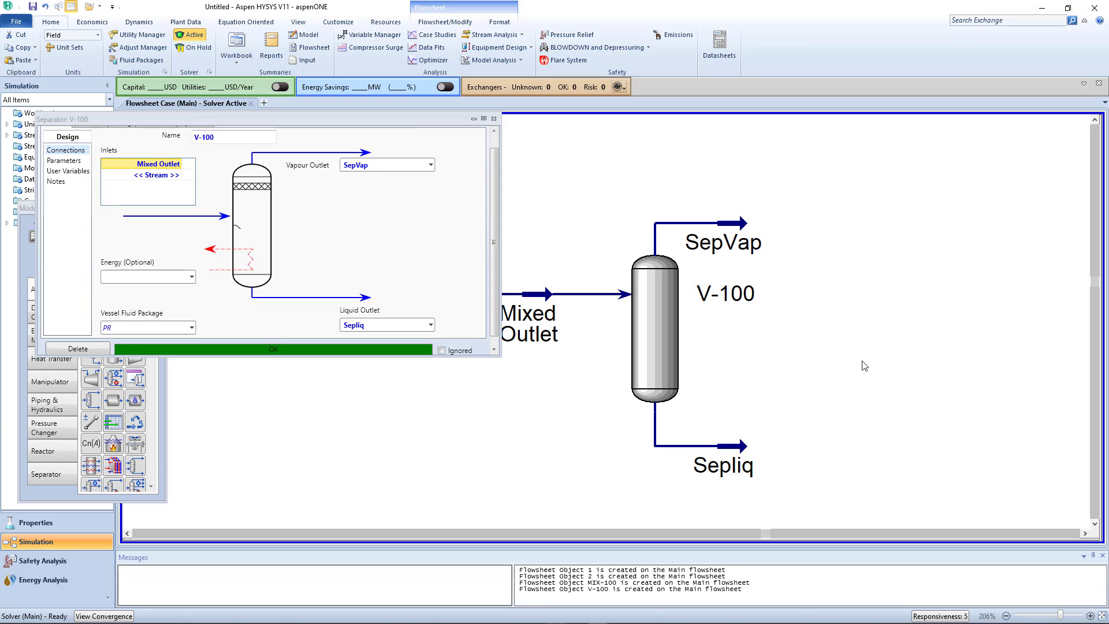
click(495, 119)
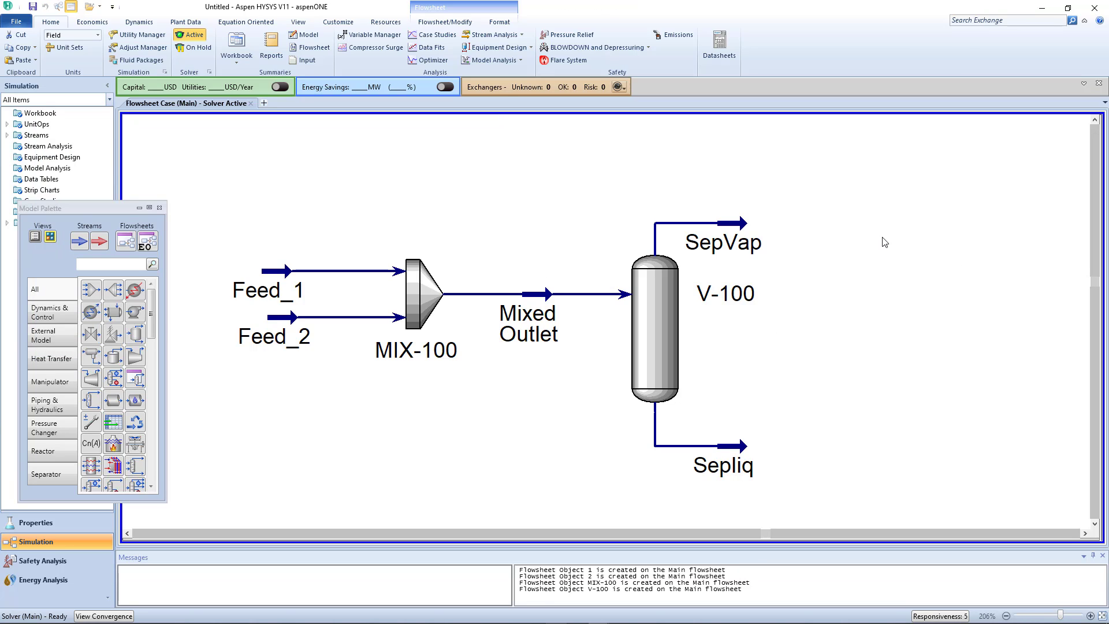
drag(744, 223, 764, 184)
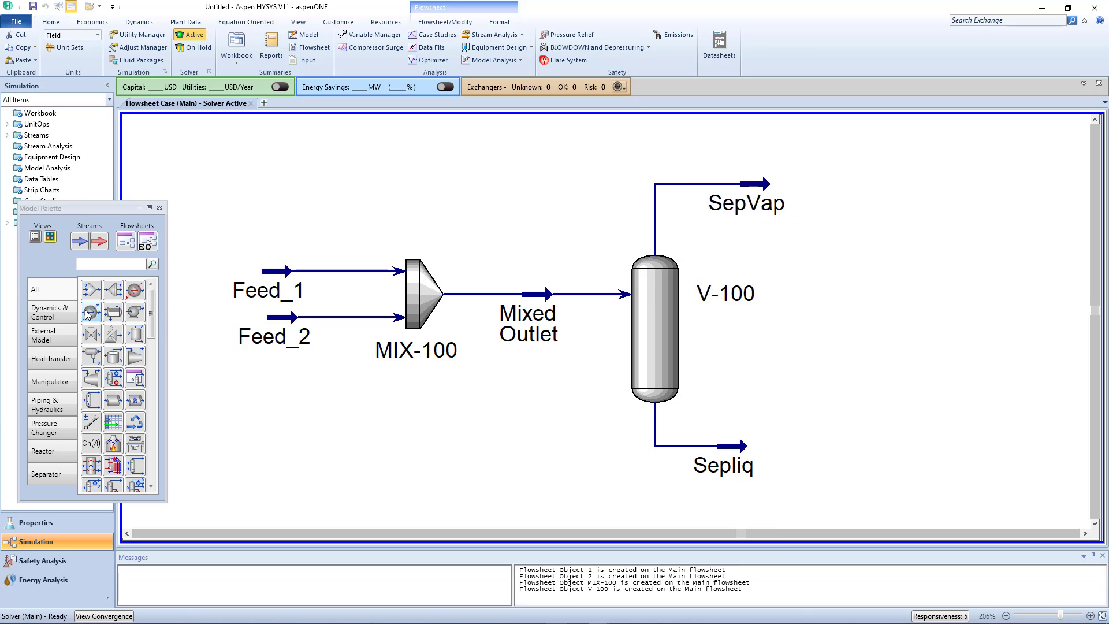
- Add a heat exchanger downstream of SepVap, with SepVap as tube side inlet and Cool gas as tube side outlet
drag(113, 310, 822, 216)
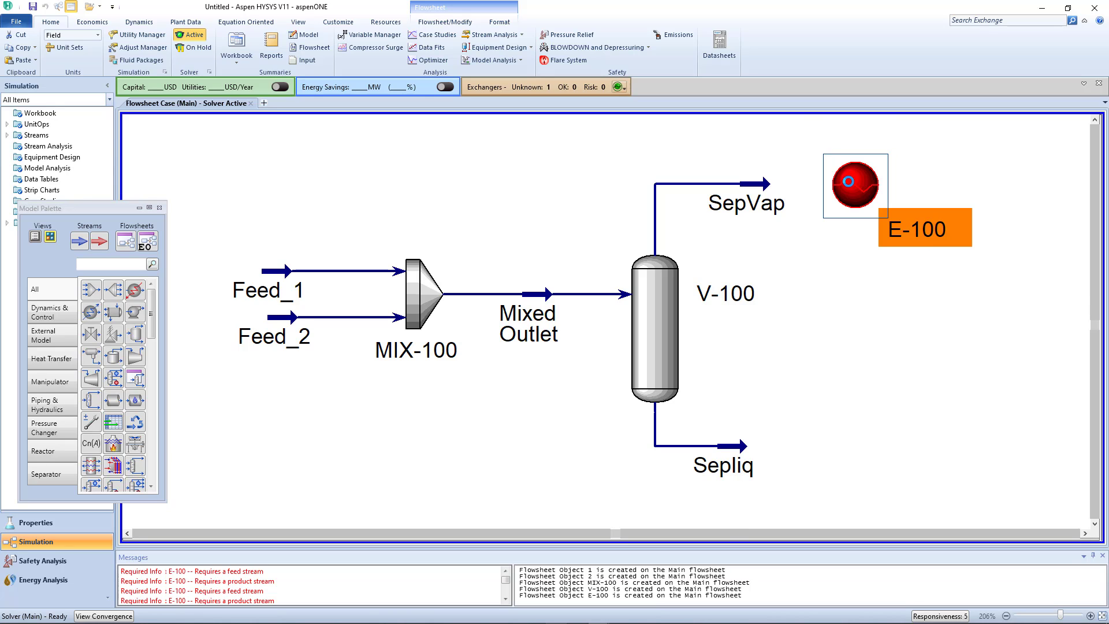
double_click(851, 186)
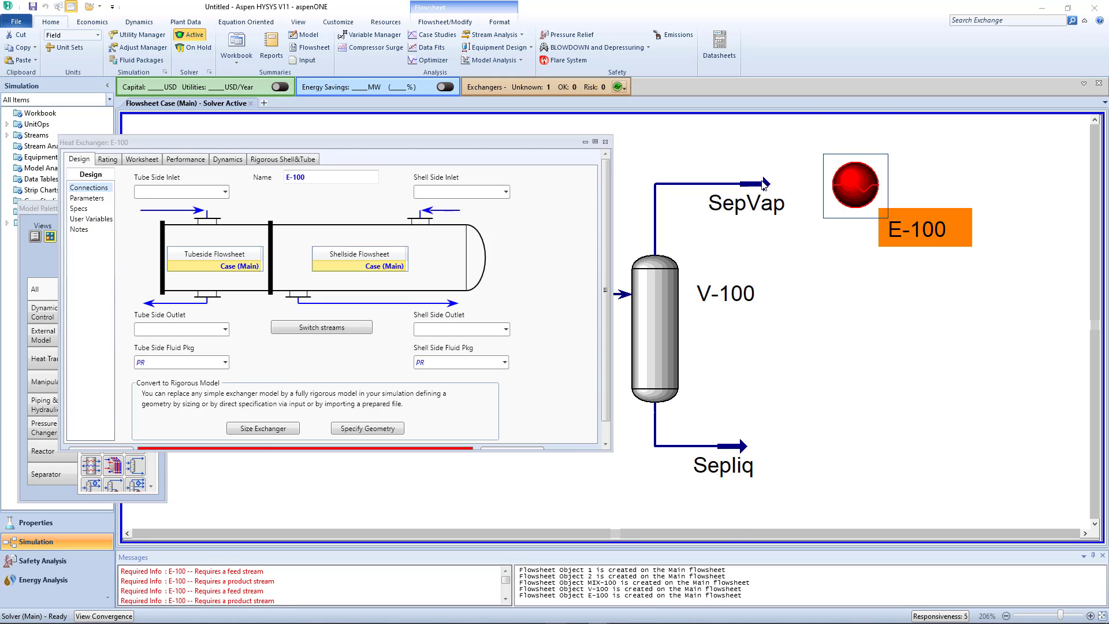
click(225, 183)
click(197, 213)
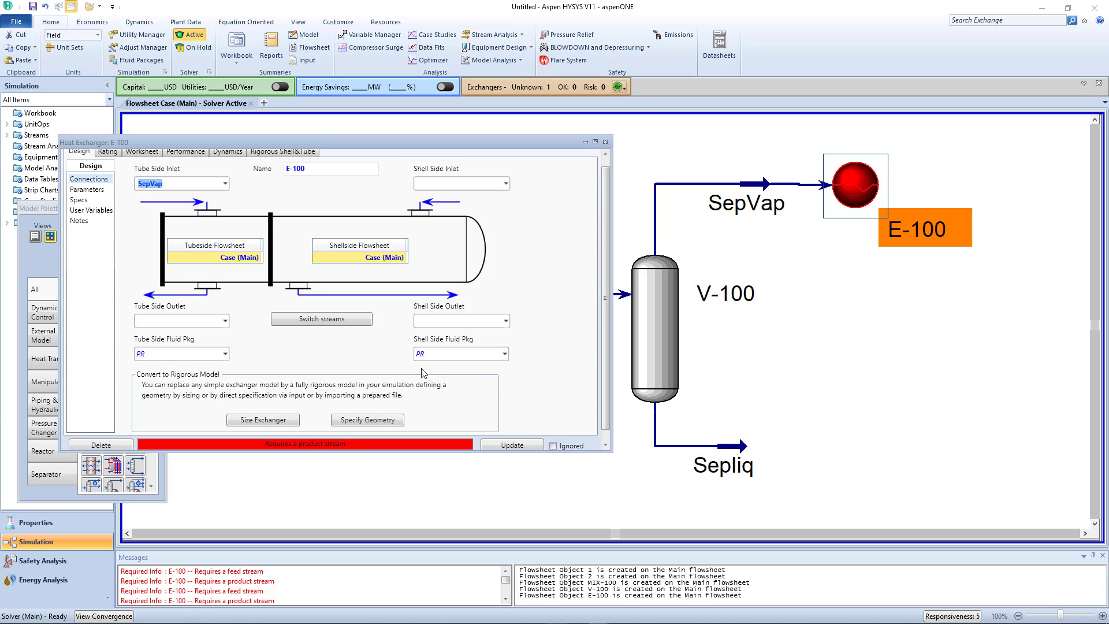
click(214, 319)
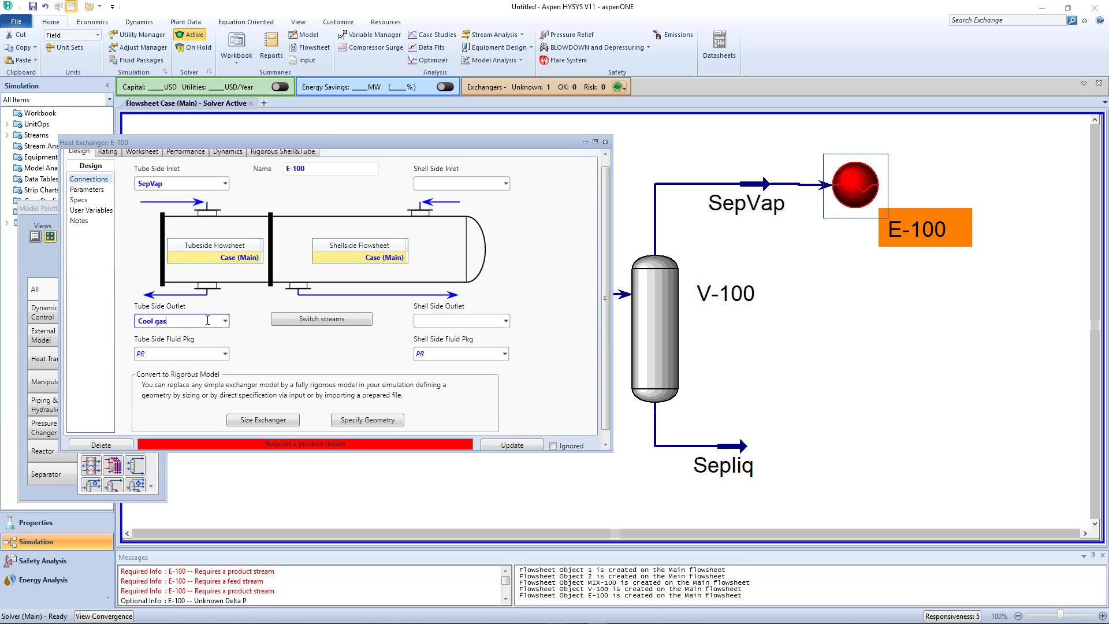
key(Return)
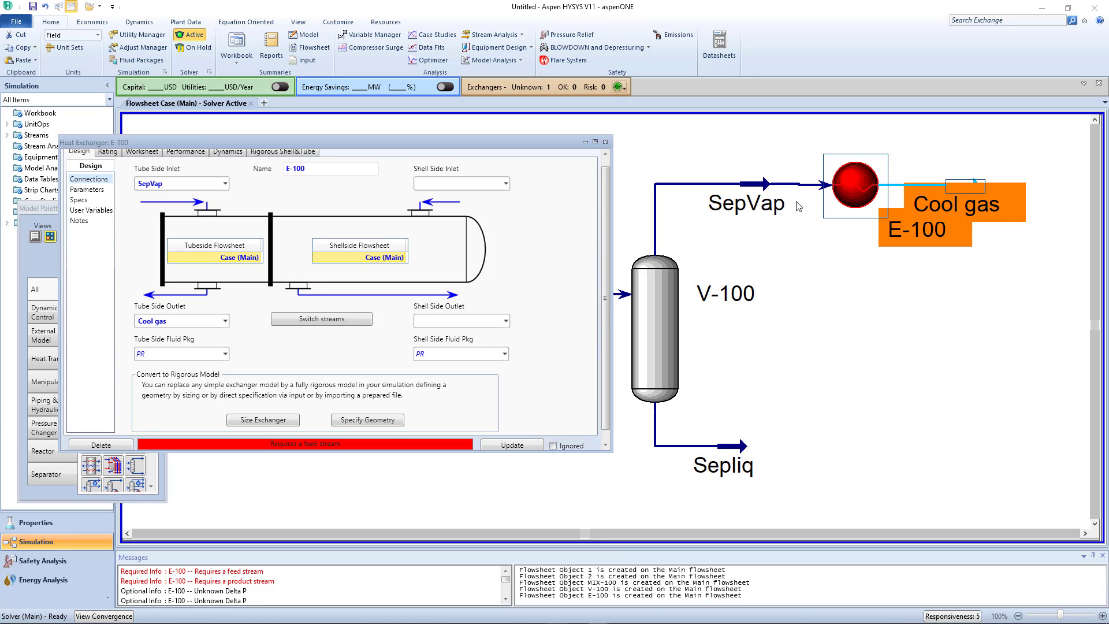
- Assign LTS vap as the shell side inlet and Sales gas as the shell side outlet of E-100
click(474, 183)
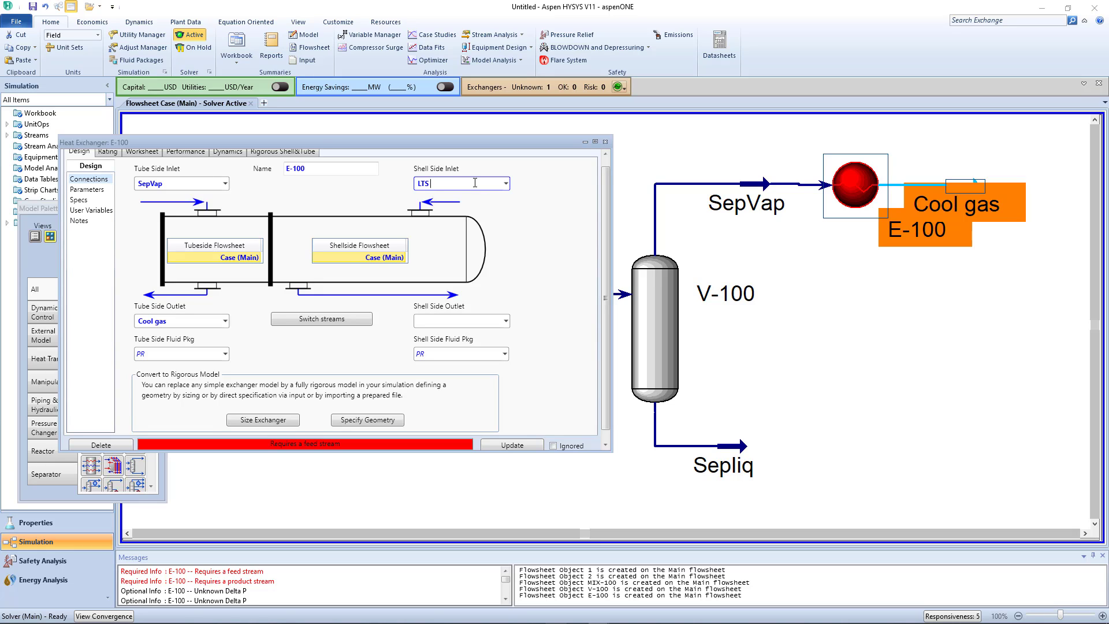
key(Return)
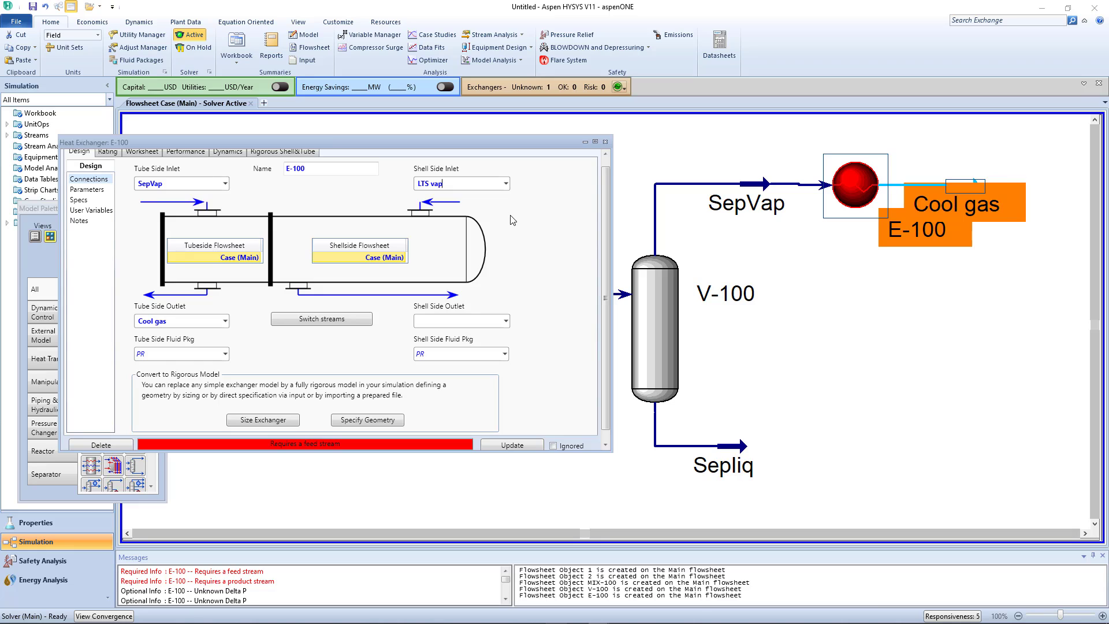
click(445, 322)
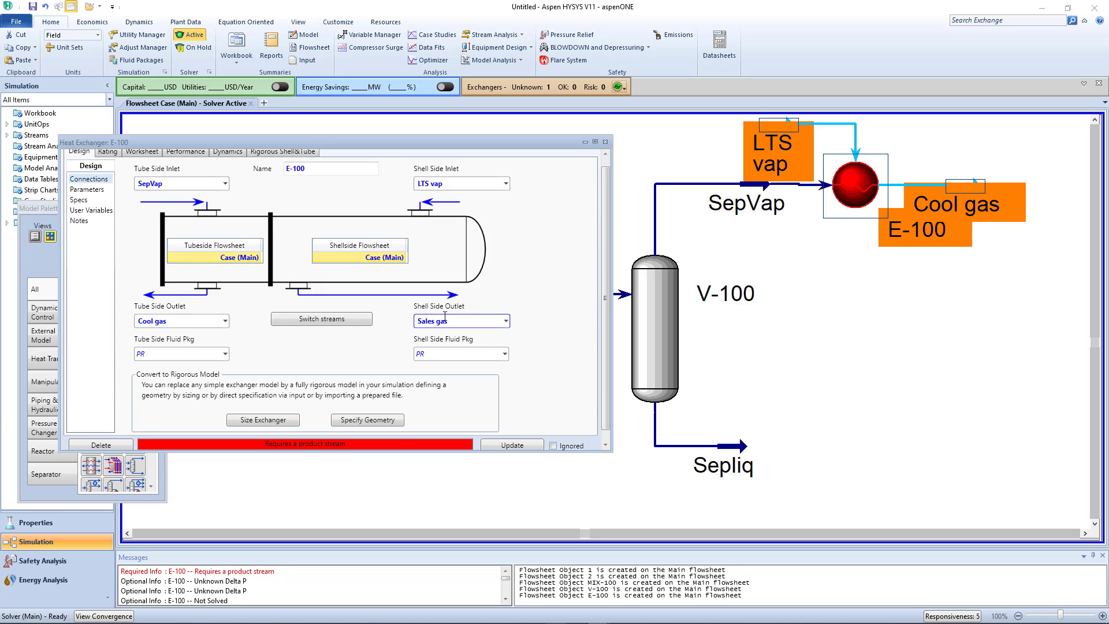
key(Return)
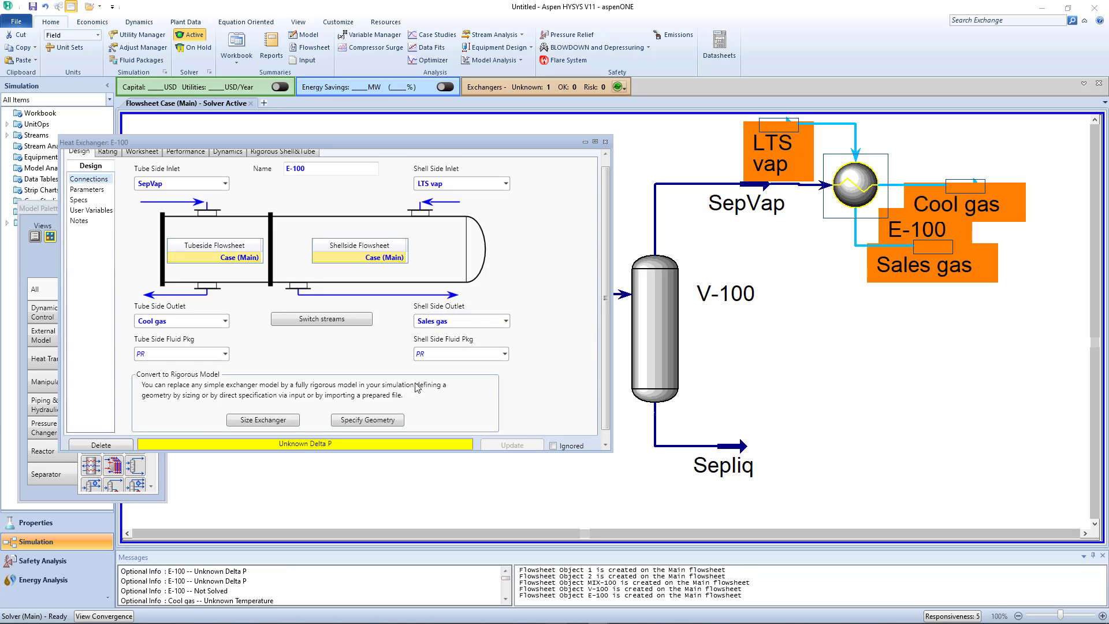
- Set E-100's specified pressure drop to 10 psi on both the shell side and the tube side
click(110, 189)
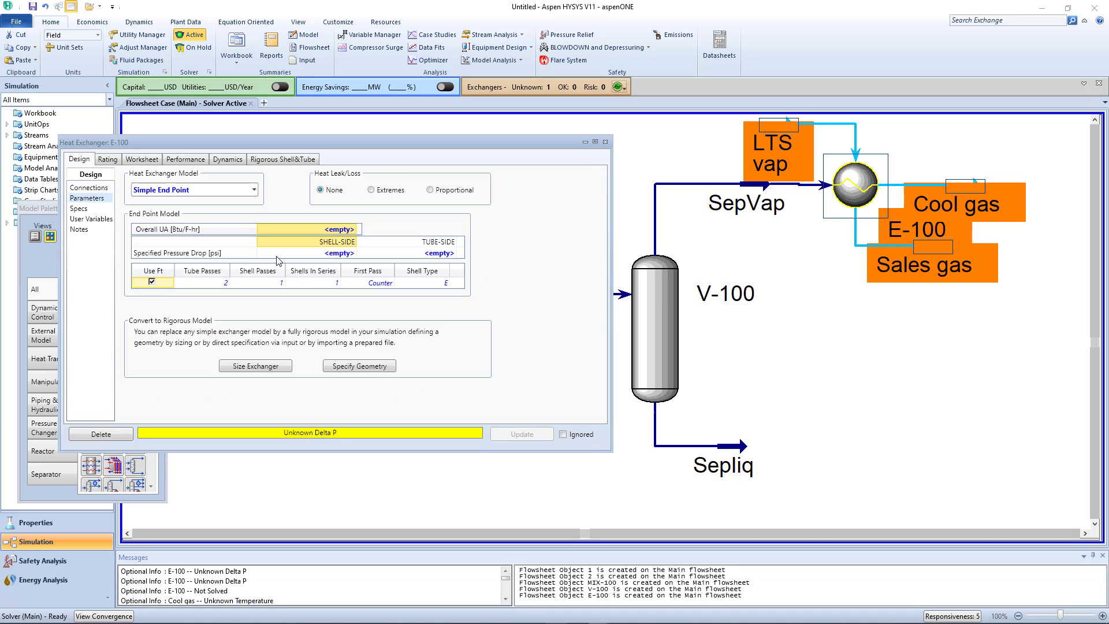
click(344, 254)
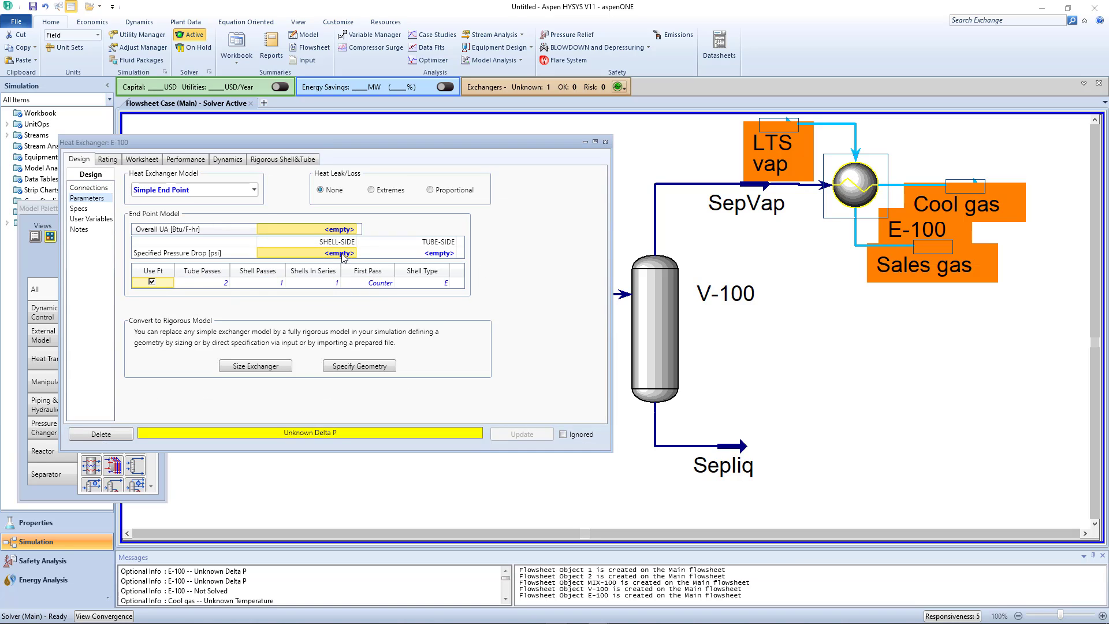
text(10)
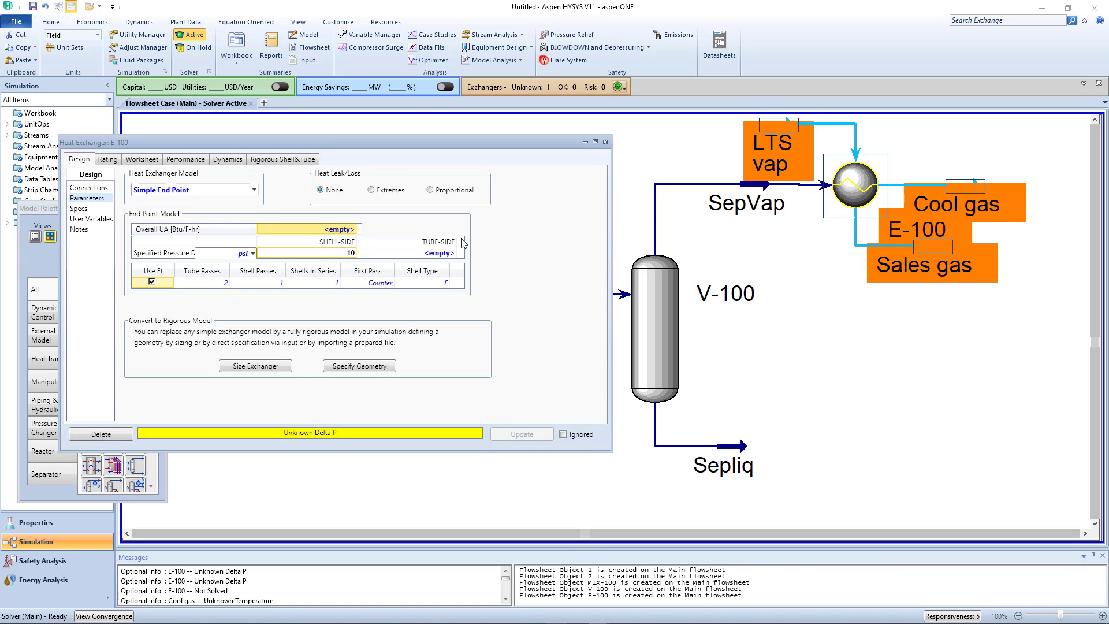
click(437, 254)
text(10)
key(Return)
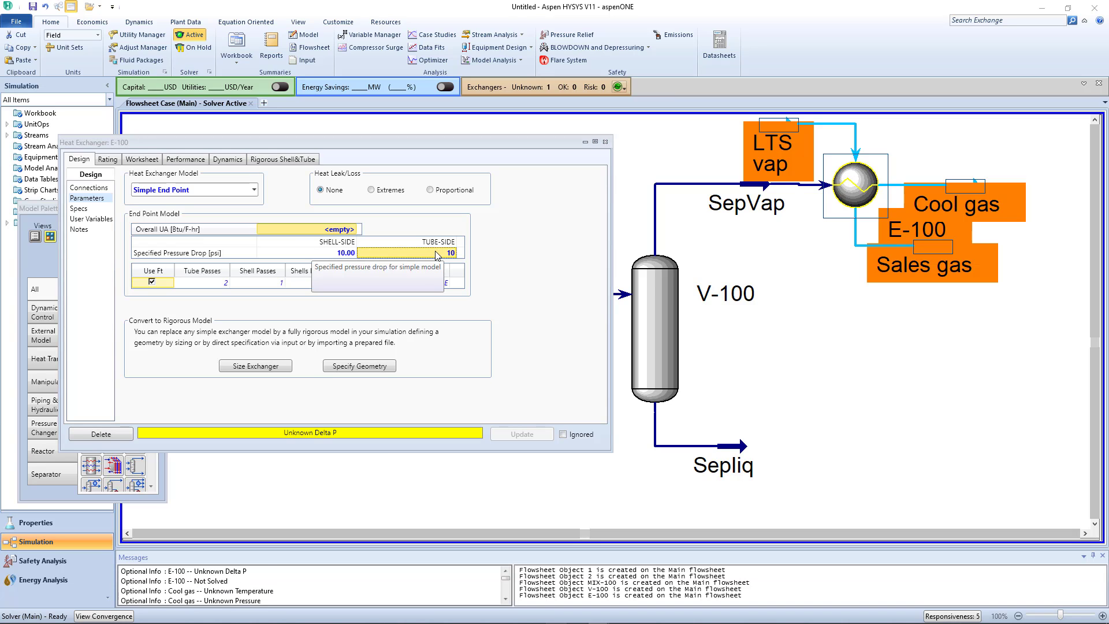
click(604, 141)
scroll(1010, 196, down, 3)
scroll(1030, 184, up, 3)
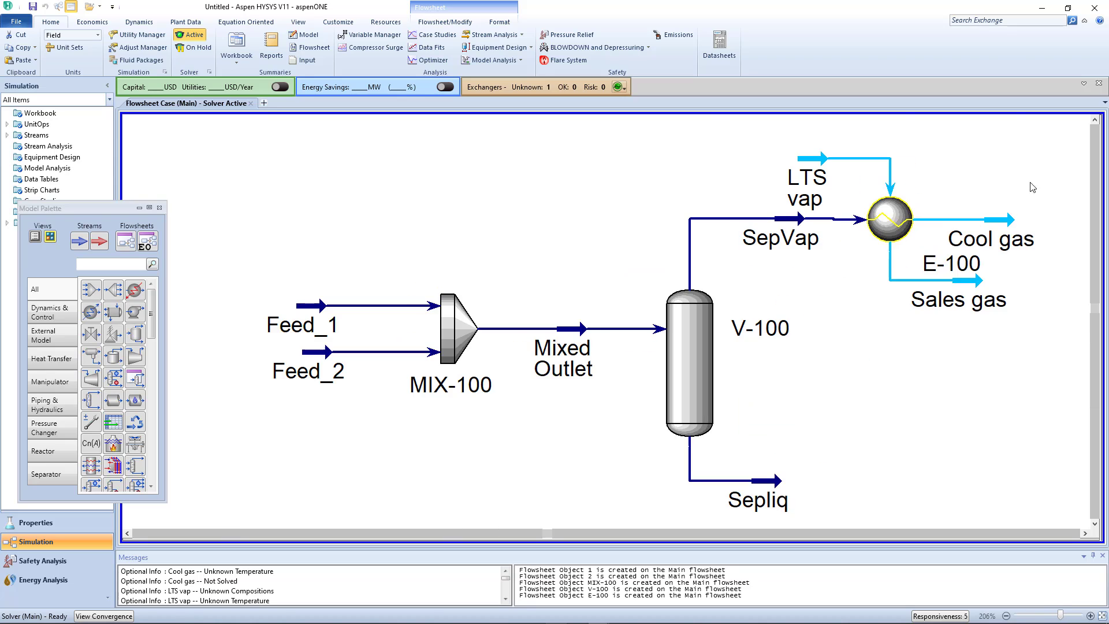
scroll(1039, 194, down, 3)
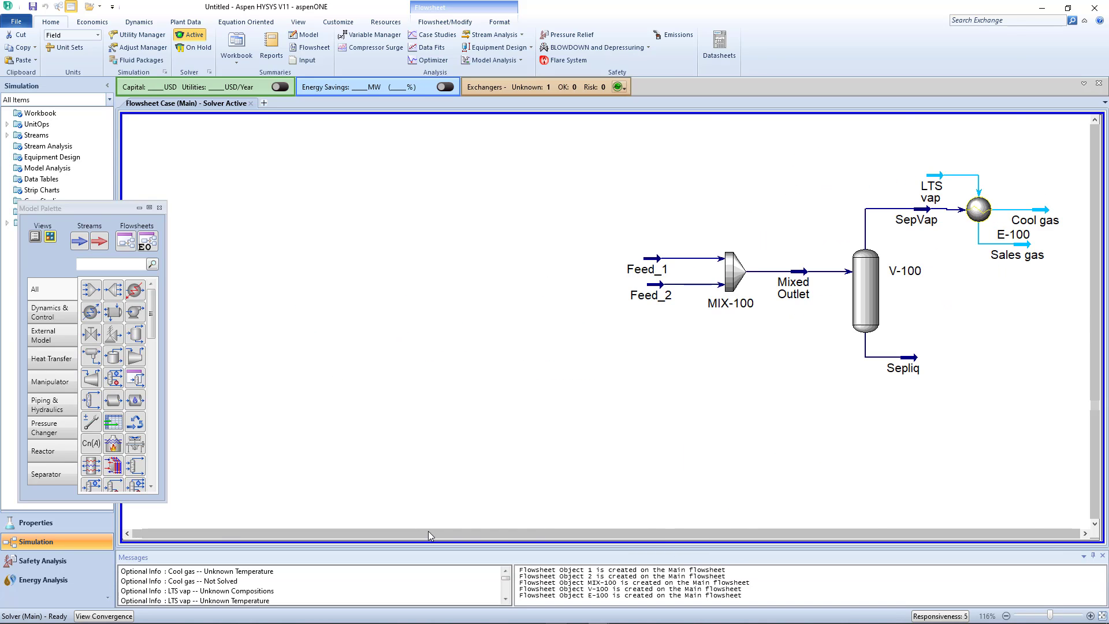
- Add a cooler downstream of heat exchanger E-100 with Cool gas as its inlet stream
click(1103, 616)
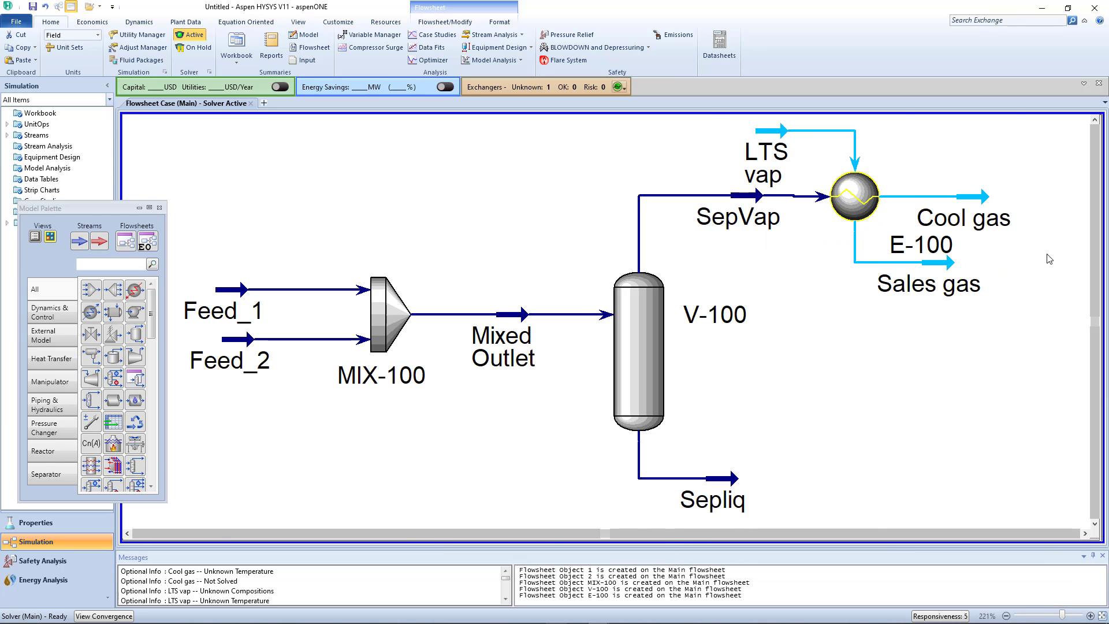
scroll(1049, 259, down, 3)
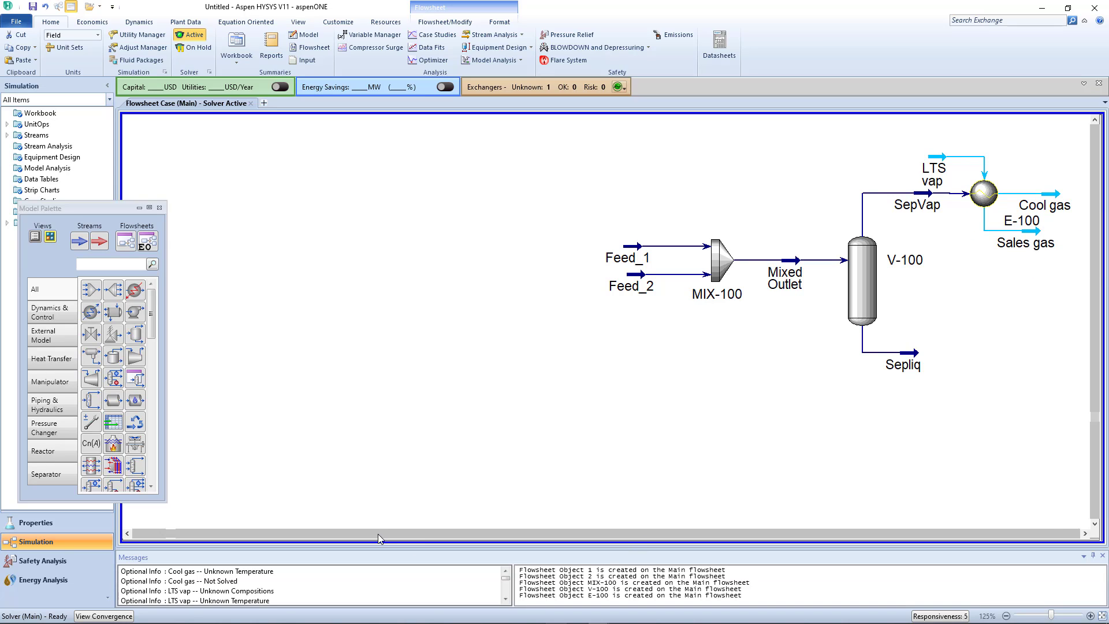
click(409, 533)
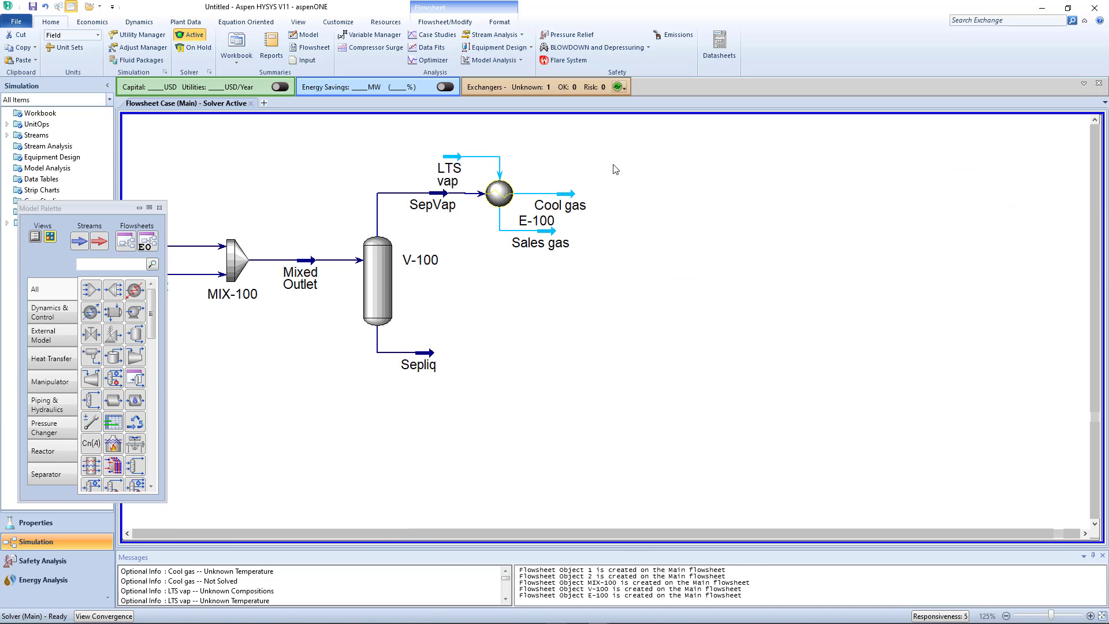
click(132, 292)
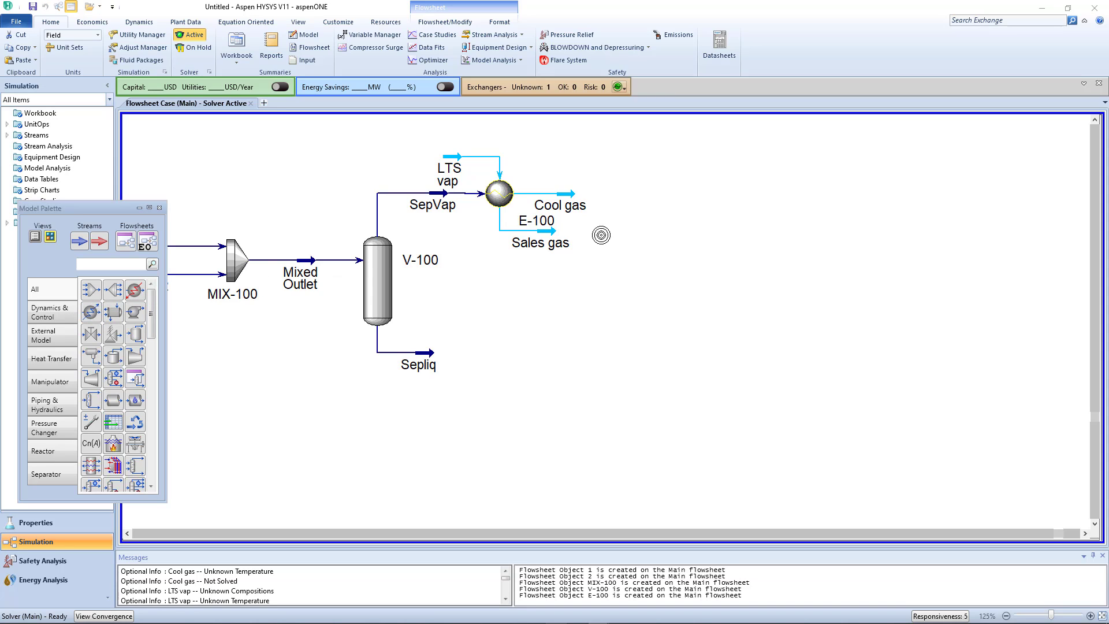
click(642, 216)
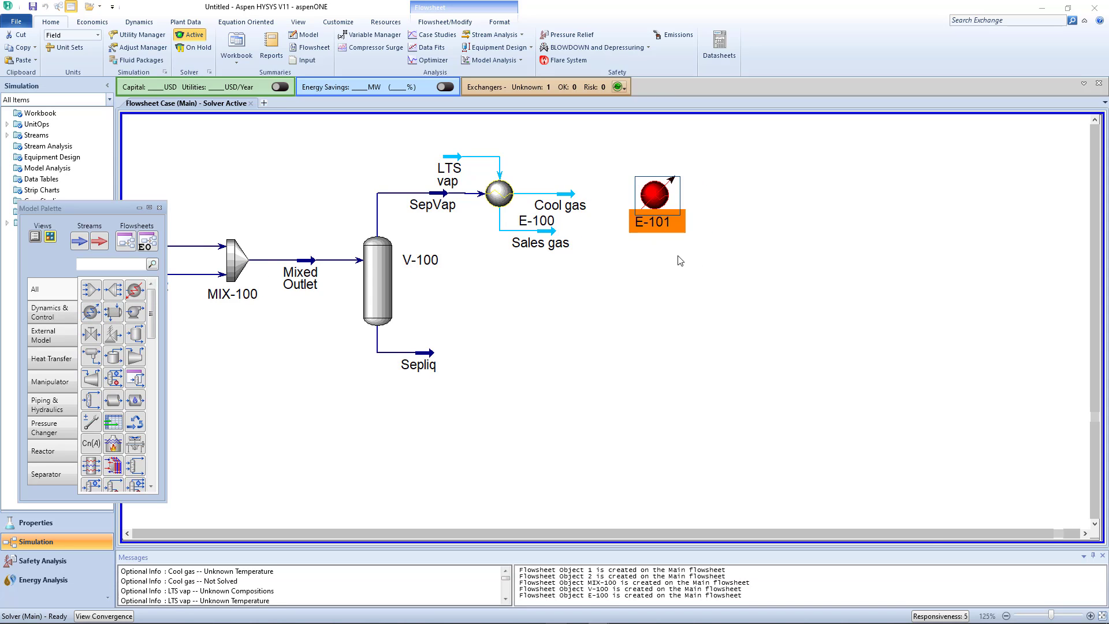
double_click(654, 197)
click(257, 248)
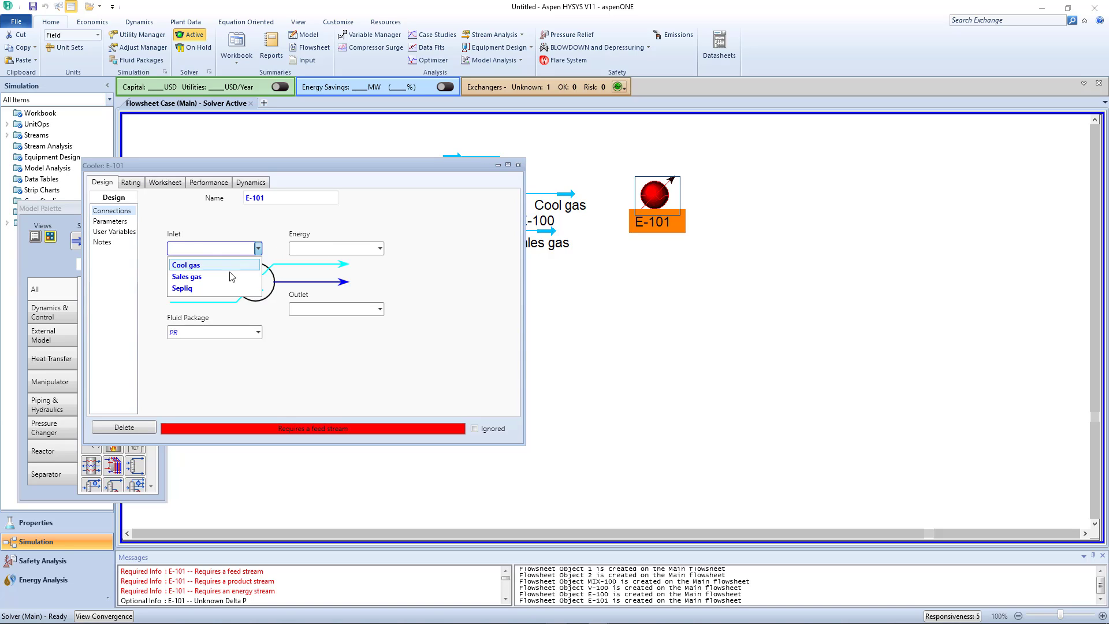
click(234, 266)
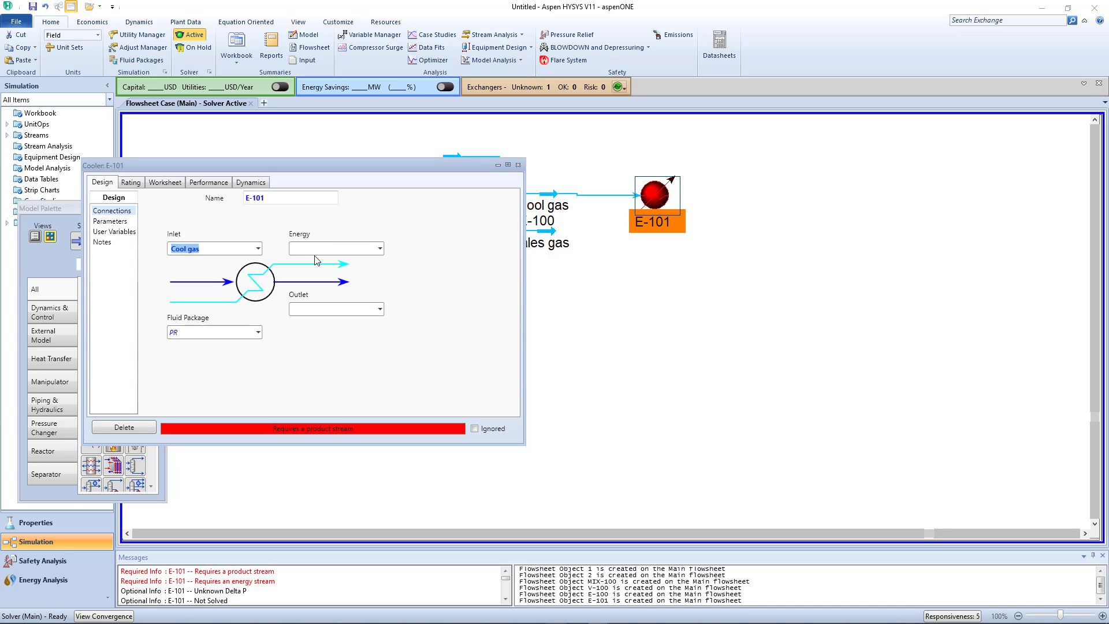
- Assign Qchiller as the energy stream and Cold gas as the outlet of cooler E-101
click(343, 248)
key(Return)
key(Delete)
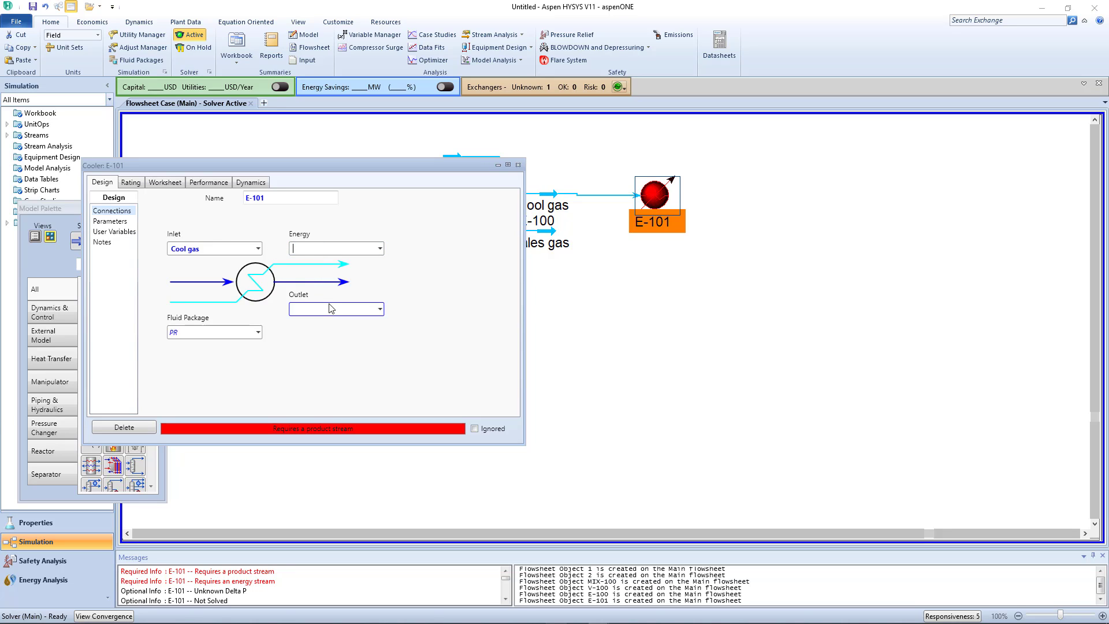
text(Qchiller)
click(323, 309)
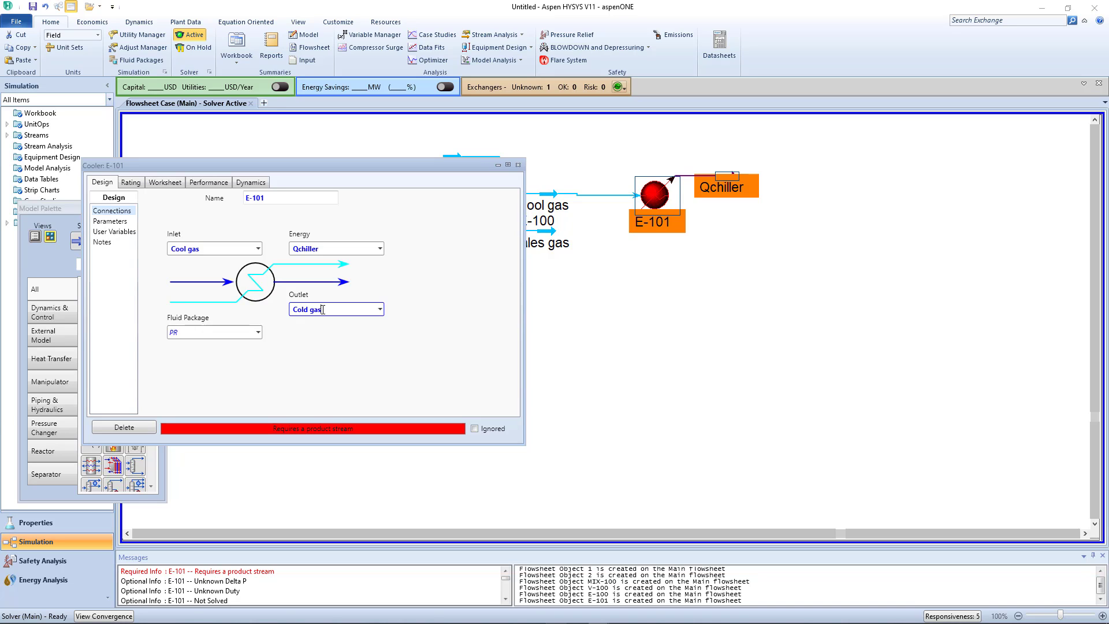
key(Return)
- Set cooler E-101's pressure drop to 10 psi and move the Cold gas stream farther downstream, below Qchiller
click(113, 222)
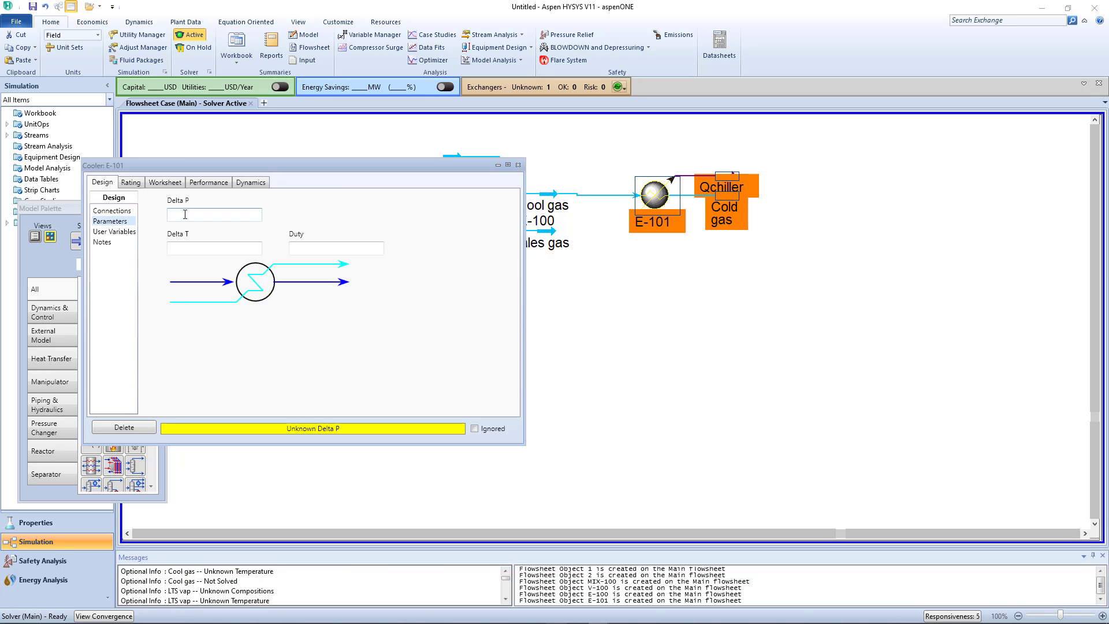
click(185, 214)
key(Return)
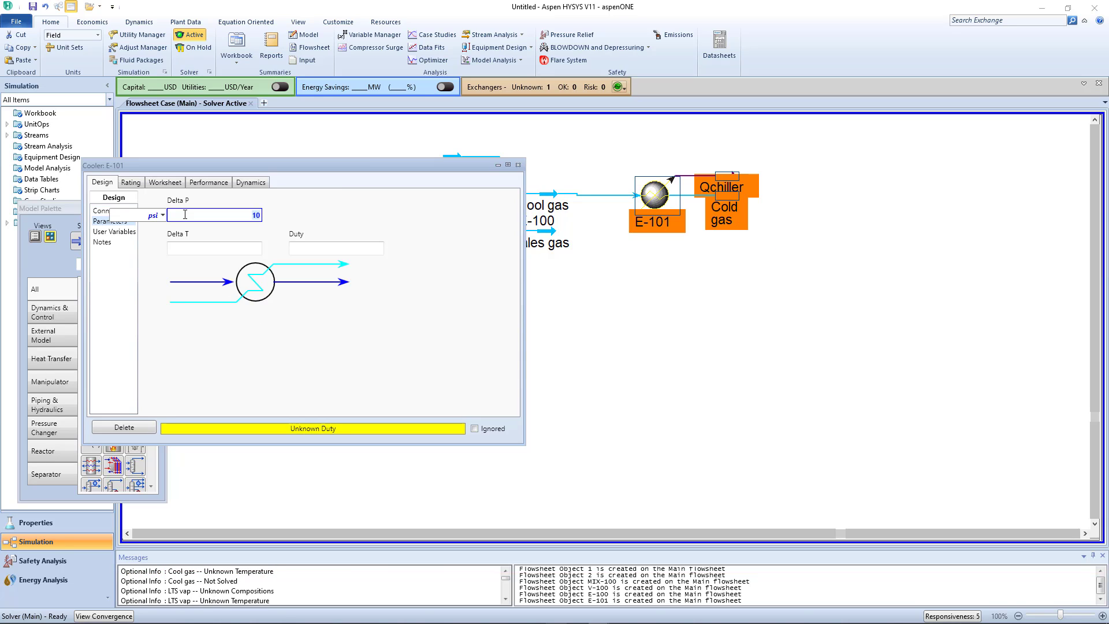
click(517, 166)
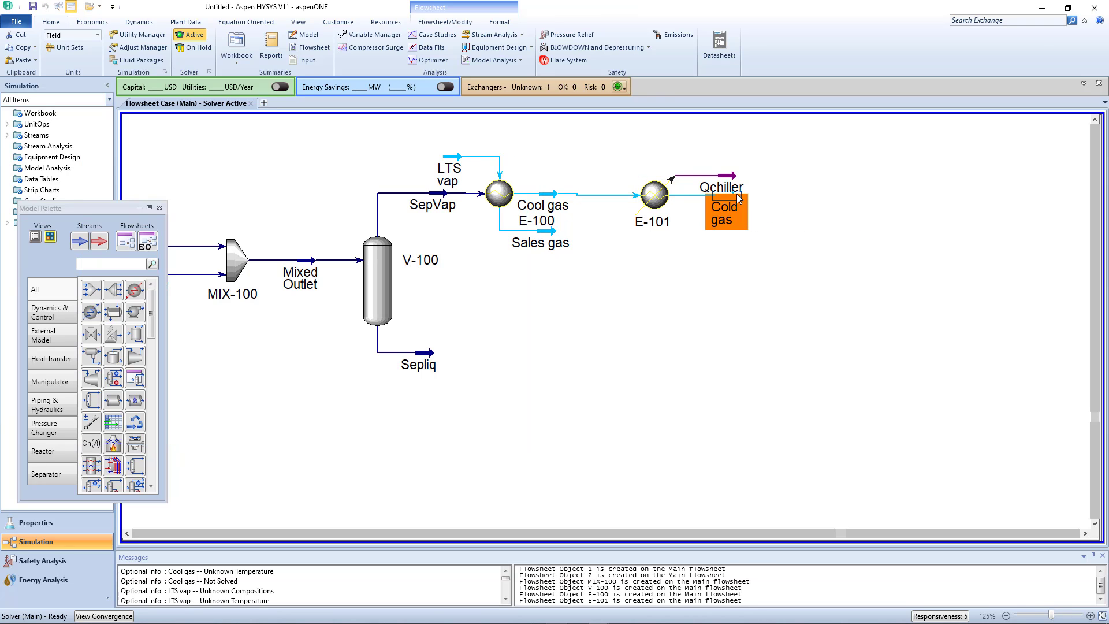
drag(739, 199, 799, 237)
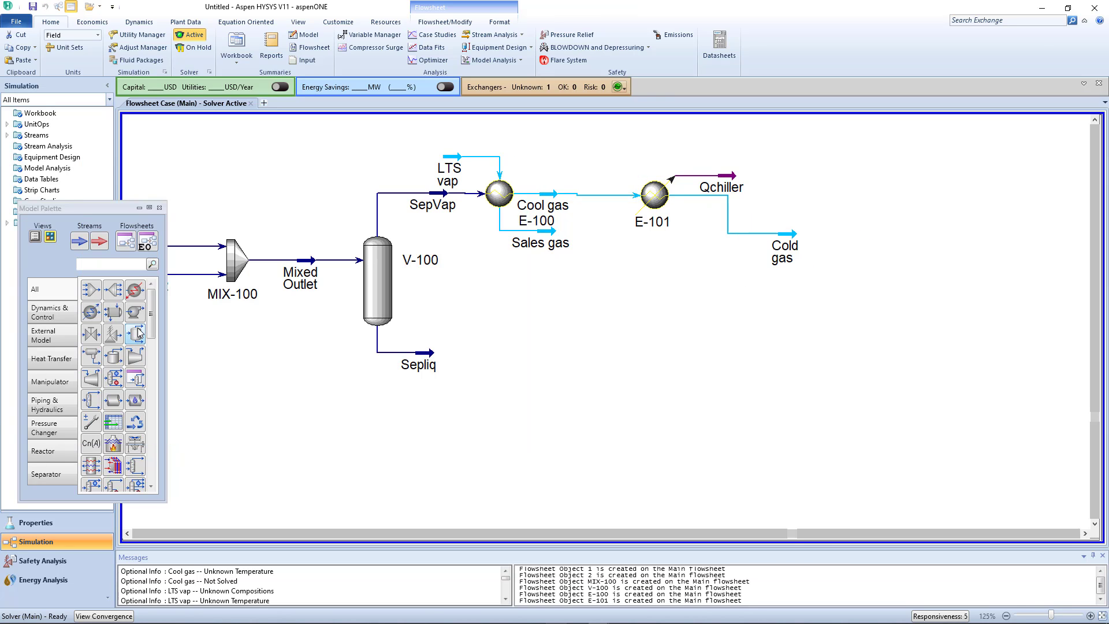
- Add a second separator downstream of the Cold gas stream and connect Cold gas as its inlet
drag(138, 333, 844, 280)
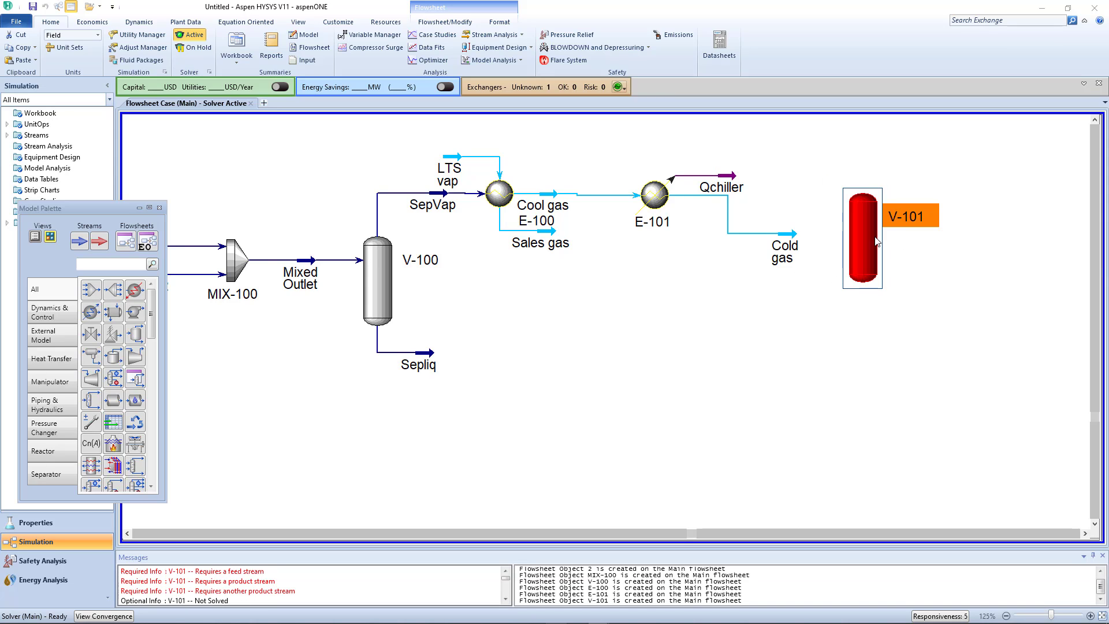
double_click(865, 237)
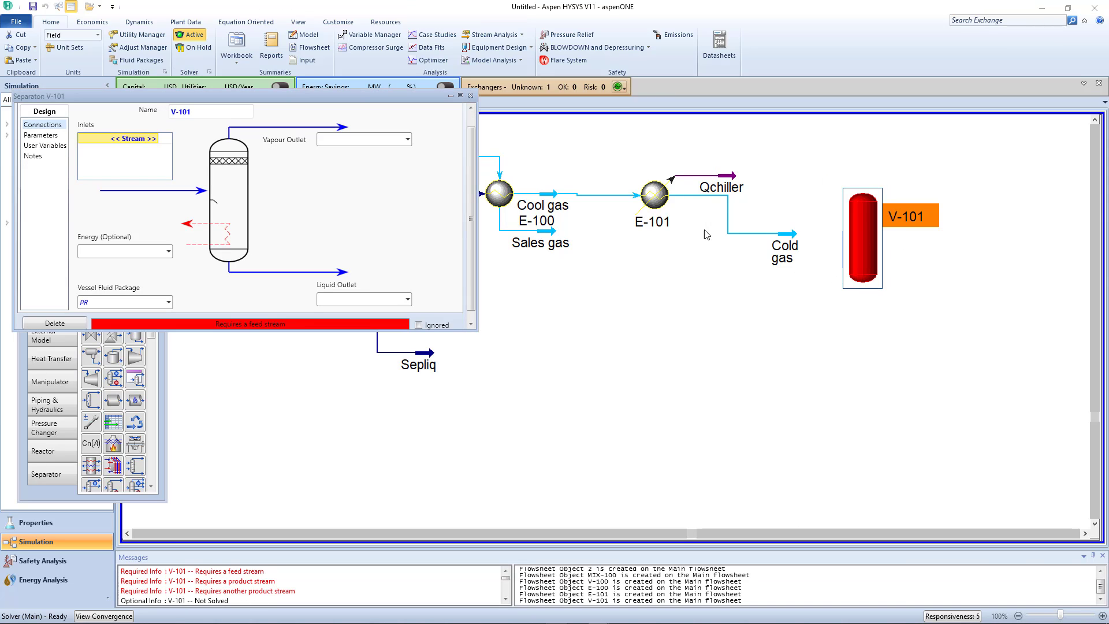
click(155, 140)
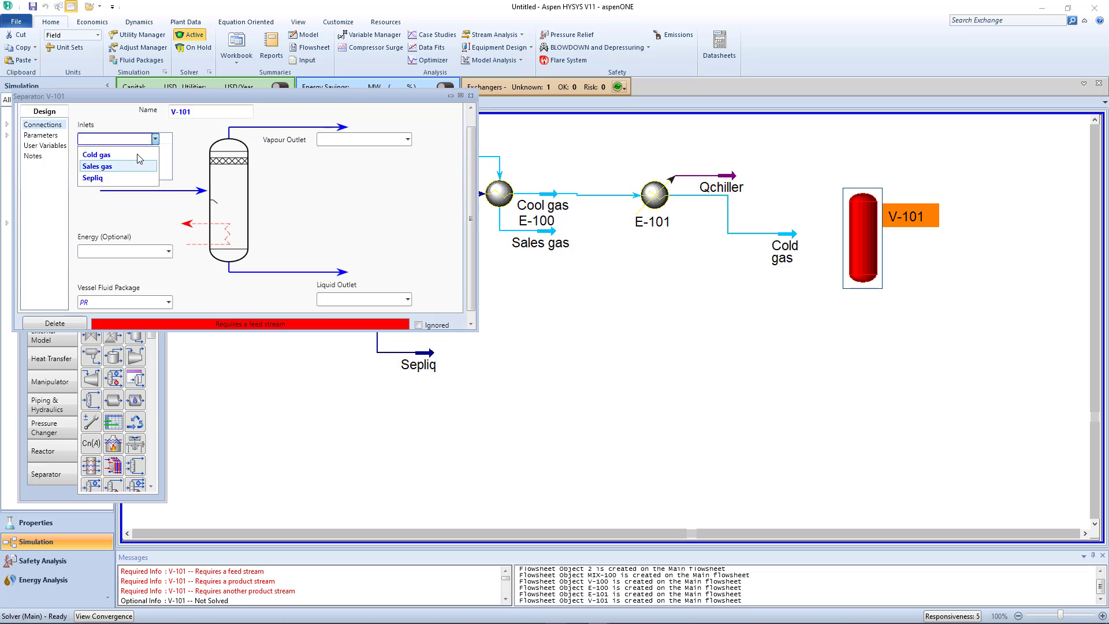
click(115, 154)
- Assign LTS vap as the vapour outlet and LTSliq as the liquid outlet of separator V-101
click(387, 139)
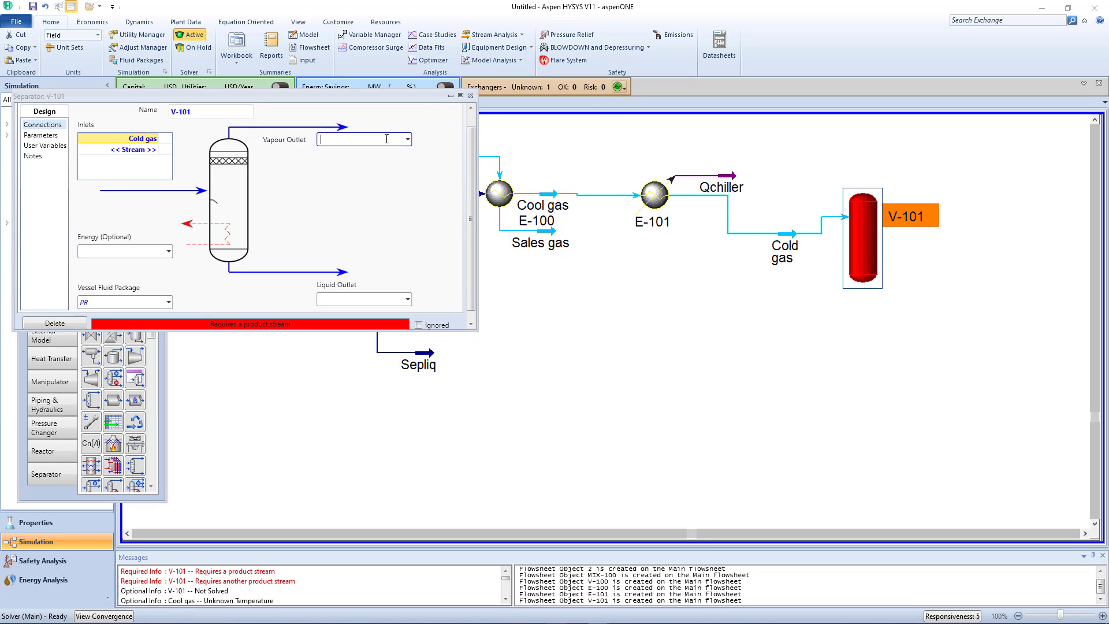
click(407, 139)
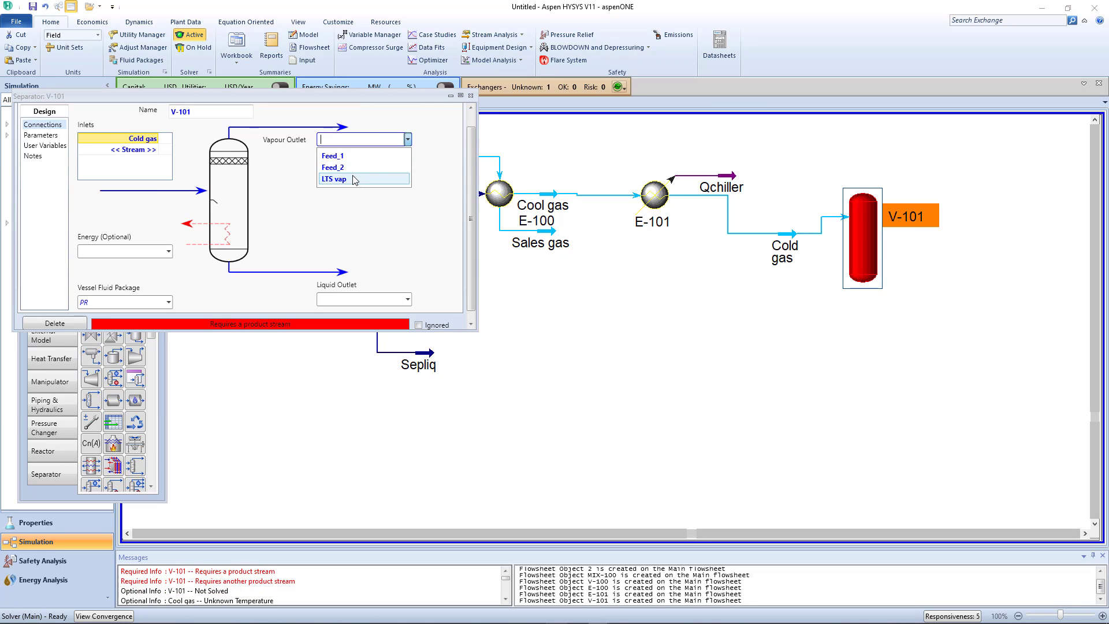
click(354, 180)
click(348, 298)
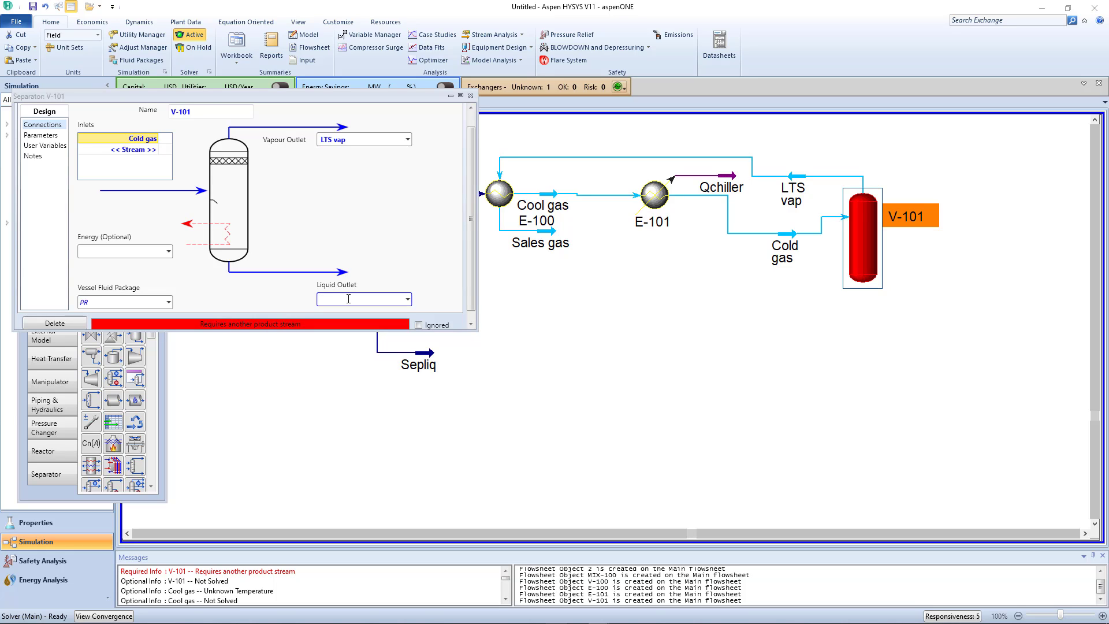
text(LTSliq)
key(Return)
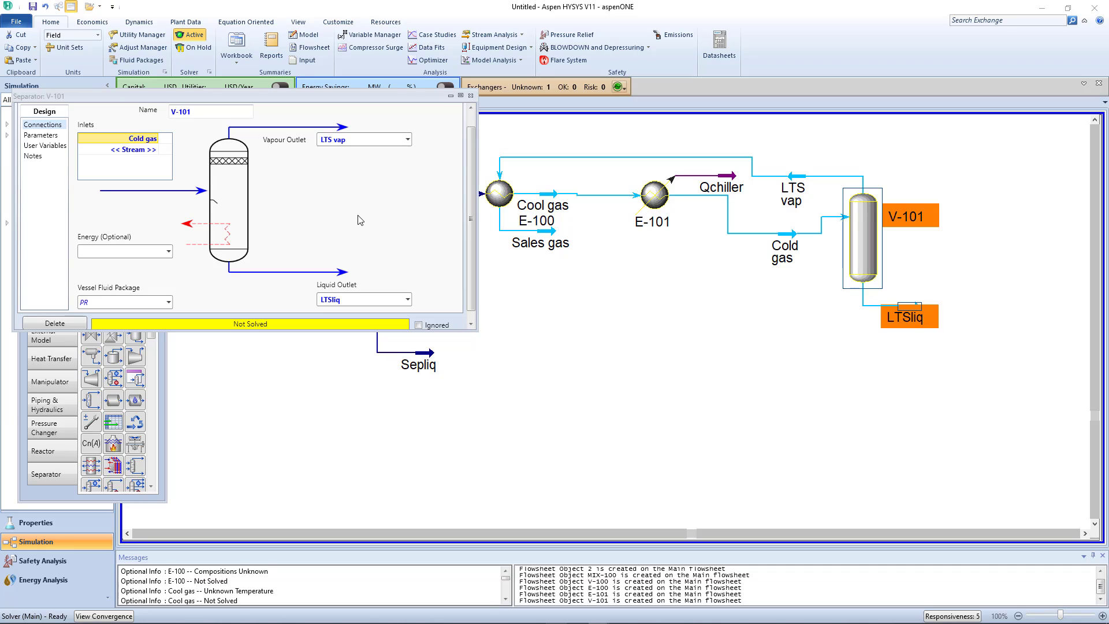
- Set the inlet pressure drop of separator V-101 to 10 psi
click(39, 137)
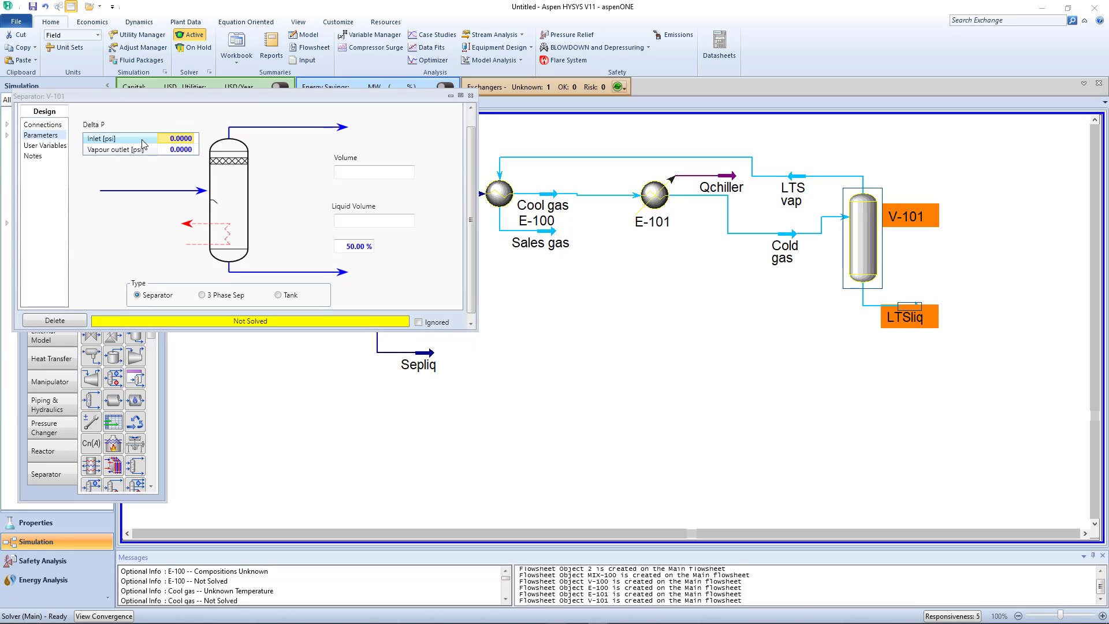
click(189, 139)
text(10)
key(Return)
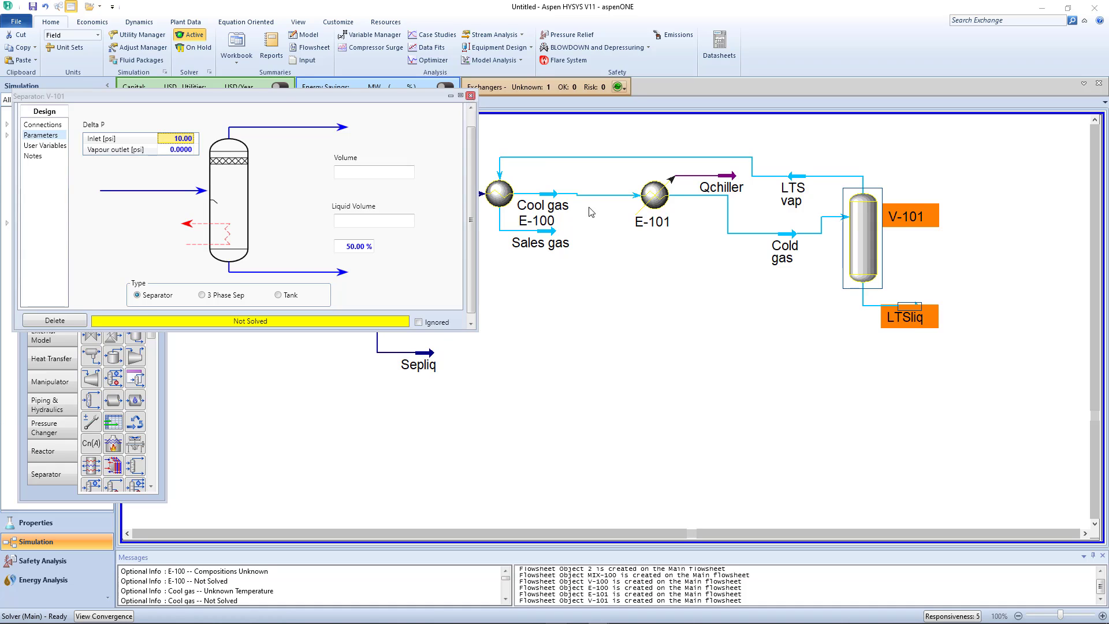
click(470, 96)
- Move the Sales gas stream farther below E-100 and set its temperature to 10 F
drag(556, 283, 555, 320)
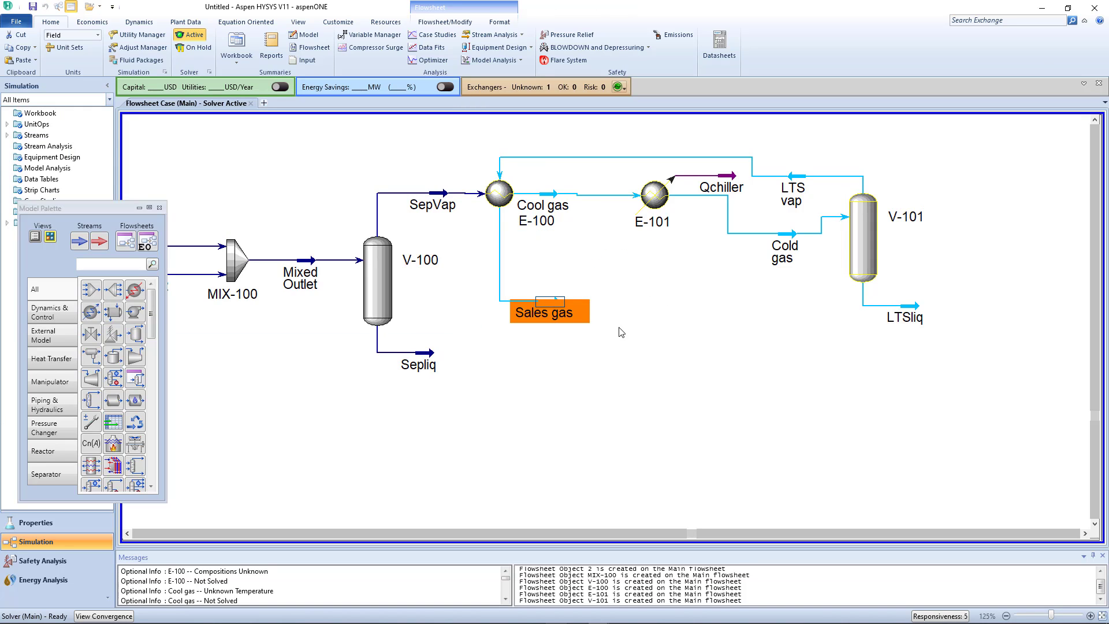
double_click(549, 306)
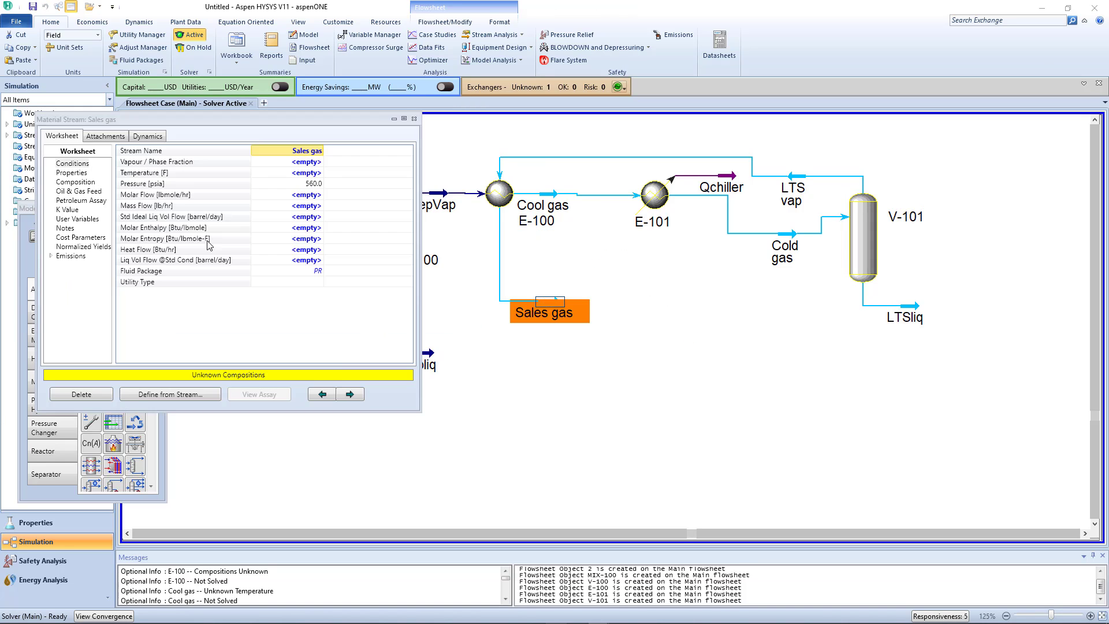
click(308, 172)
text(10)
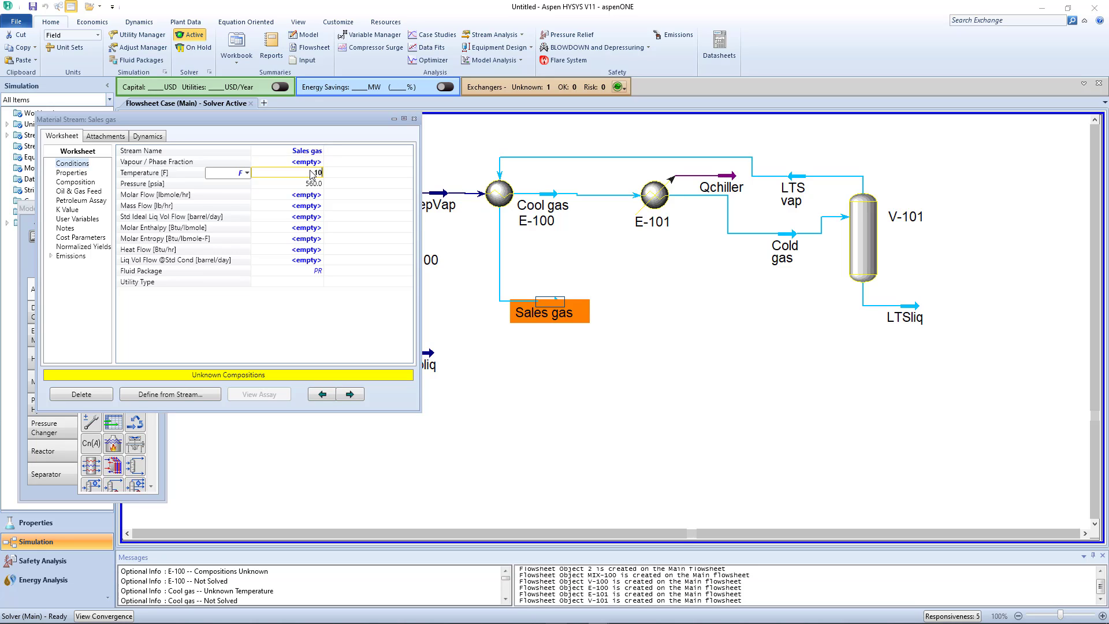
key(Return)
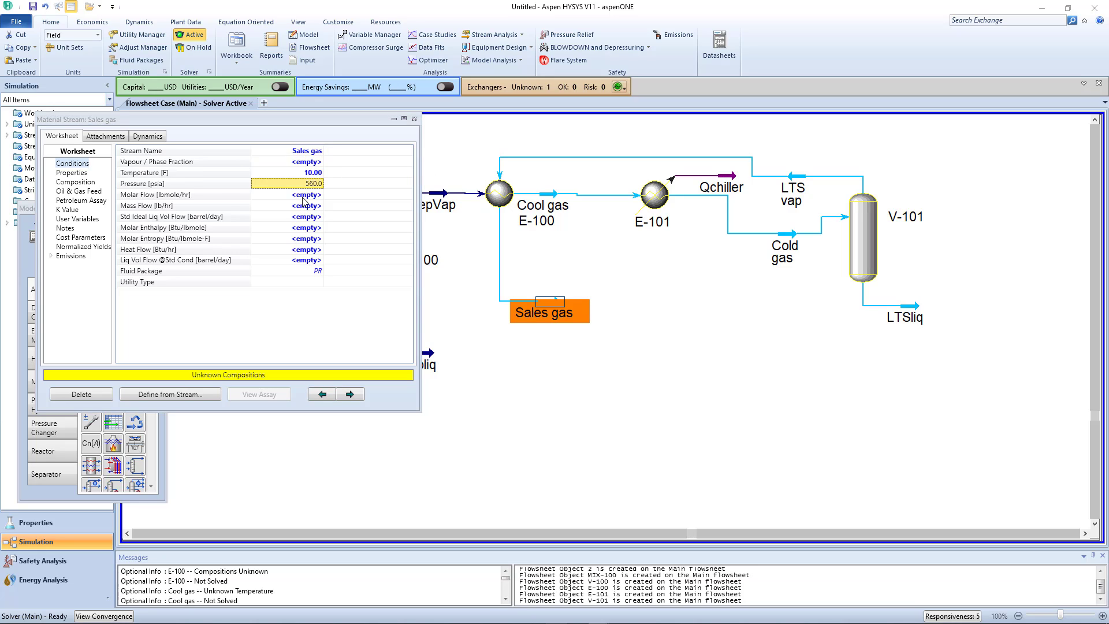
click(415, 119)
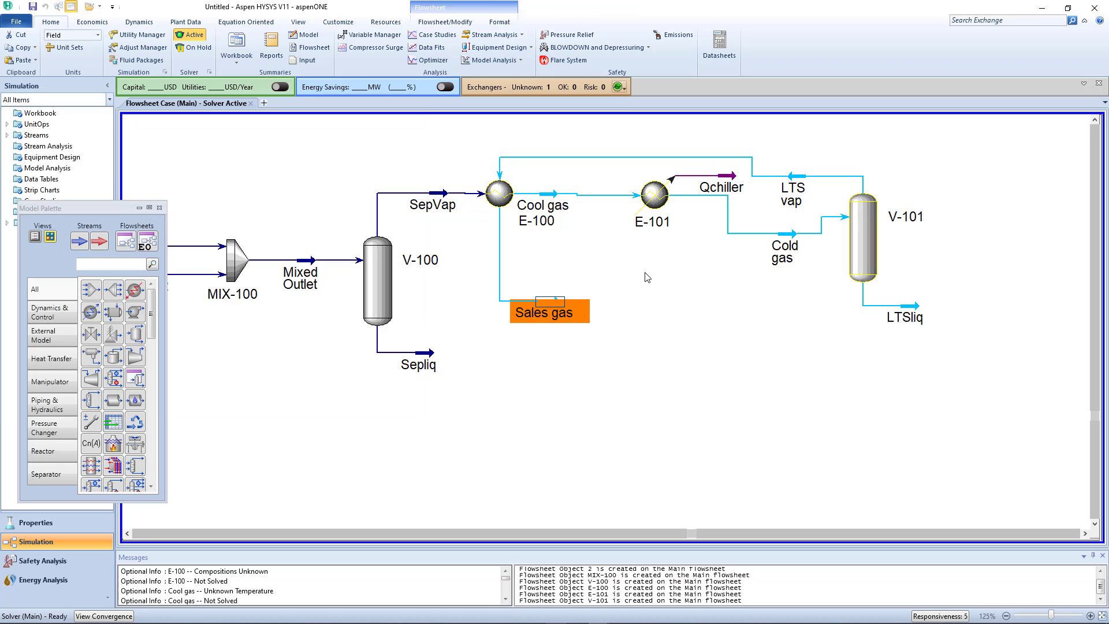
- Straighten the Cool gas line between E-100 and E-101 by aligning the cooler with the heat exchanger
click(645, 273)
drag(649, 197, 651, 196)
click(664, 252)
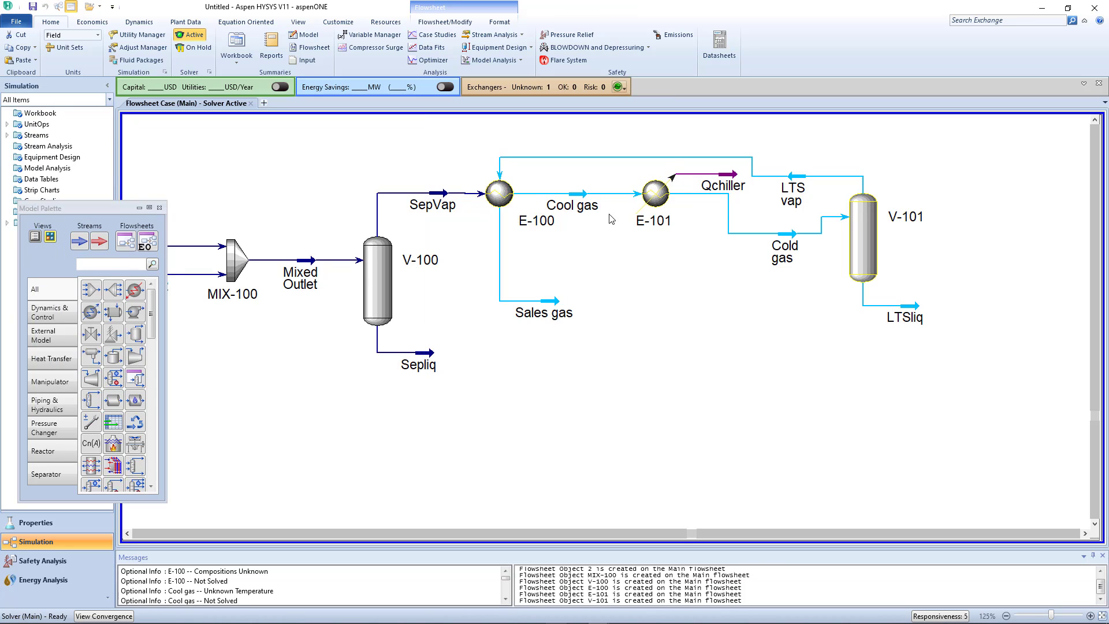
- Review the Cool gas stream's conditions and the pressure drop specified for cooler E-101
double_click(585, 196)
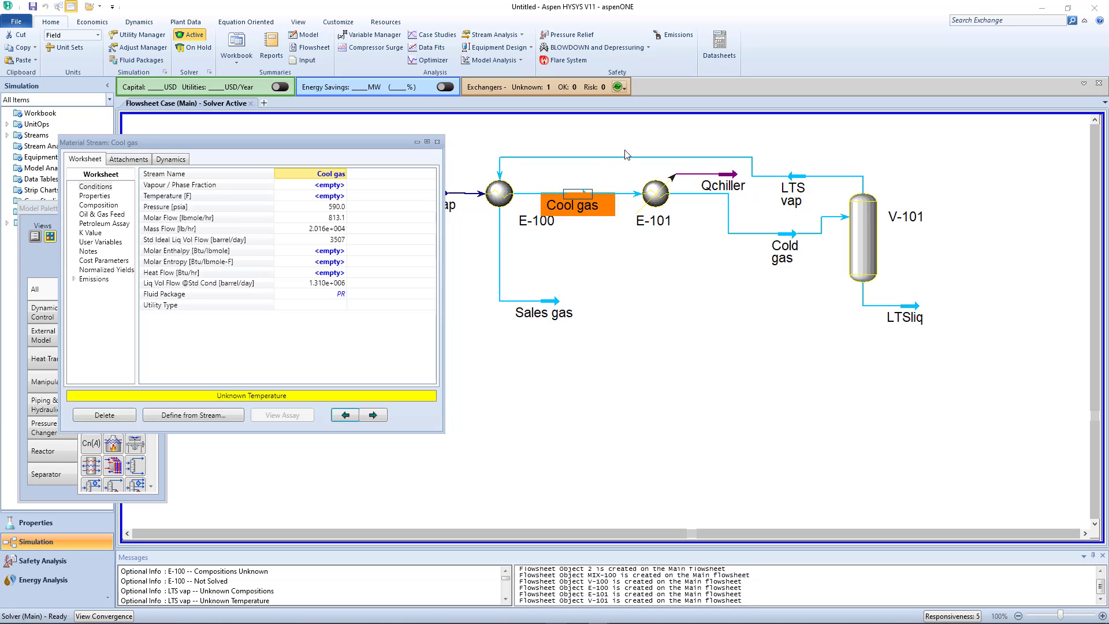
click(437, 141)
click(727, 270)
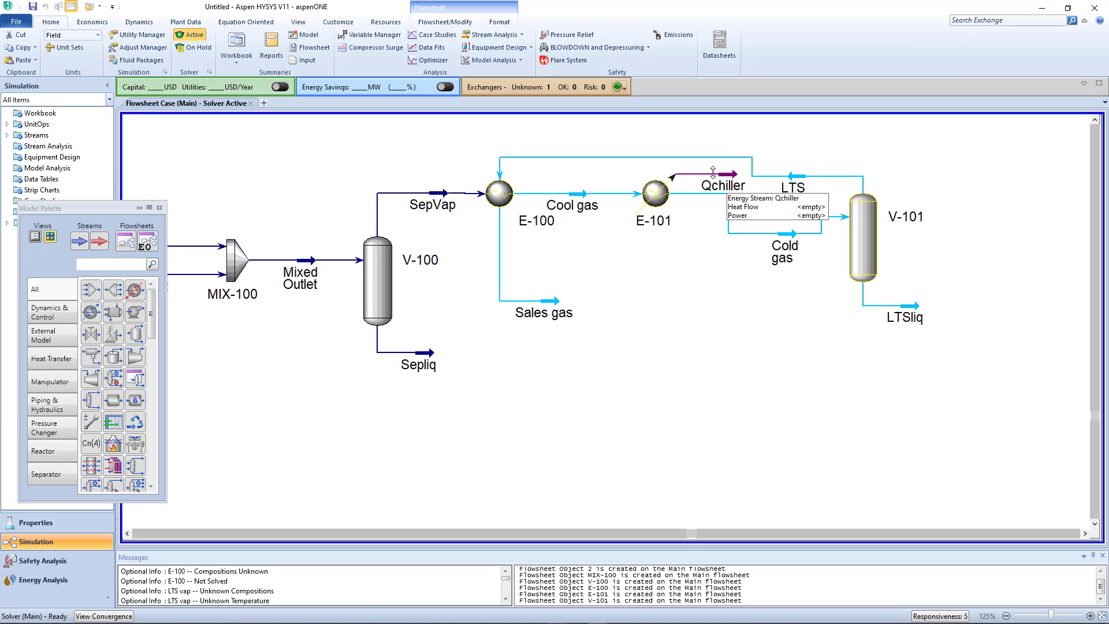
double_click(651, 196)
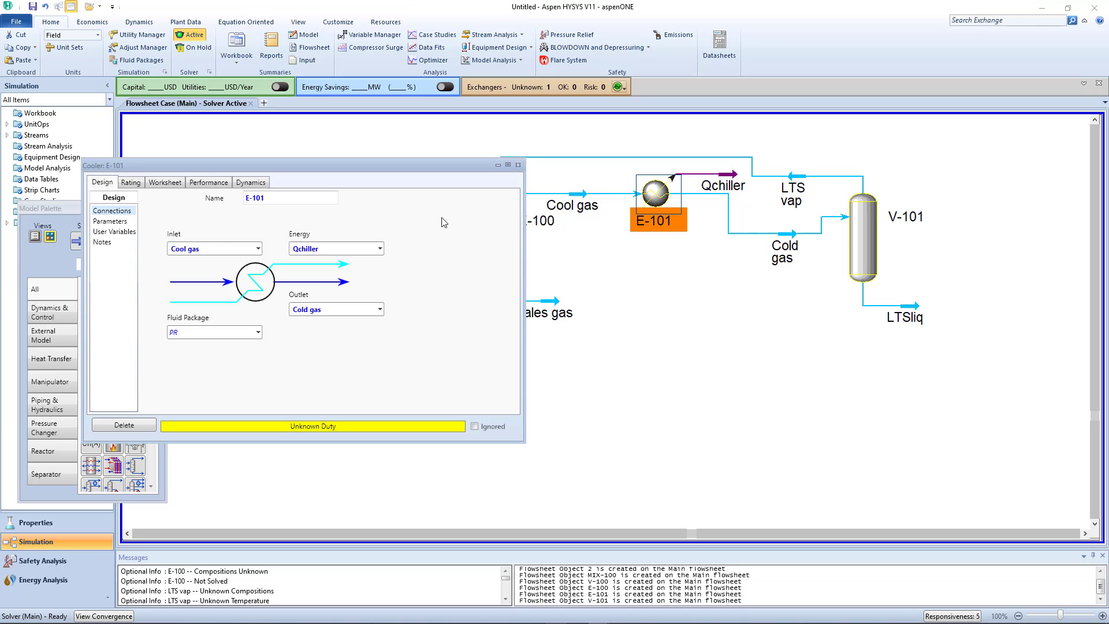
click(106, 222)
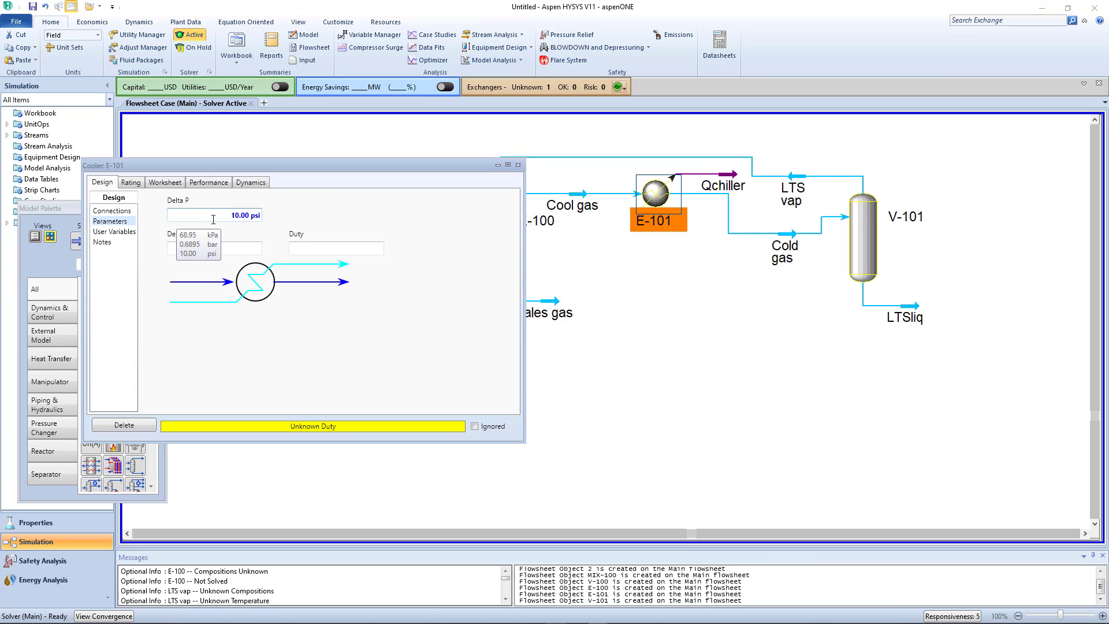
click(517, 165)
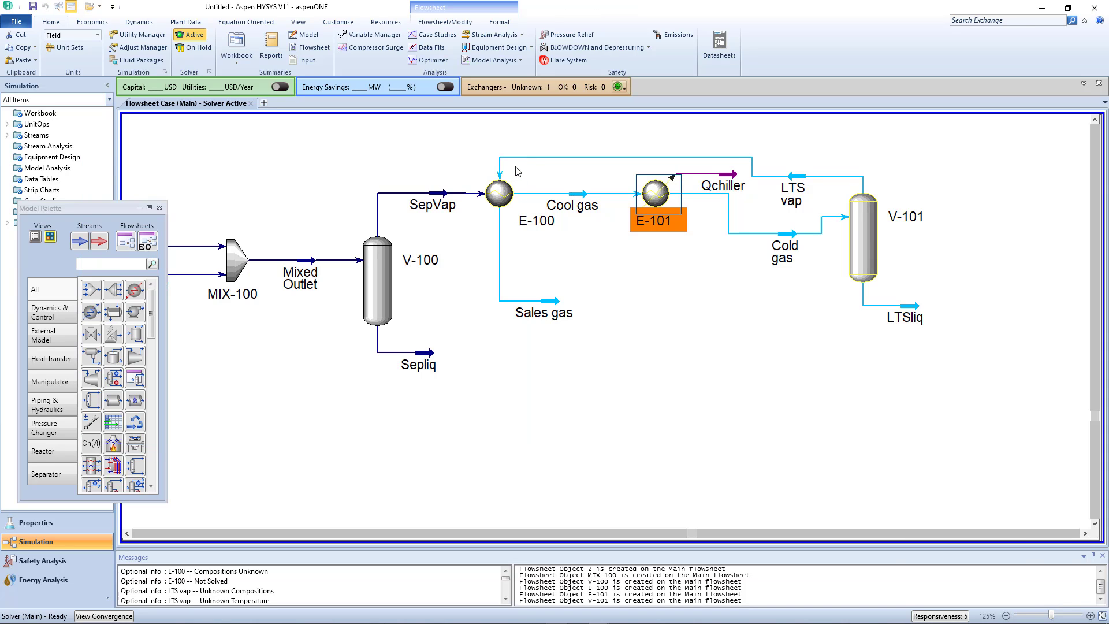
click(624, 290)
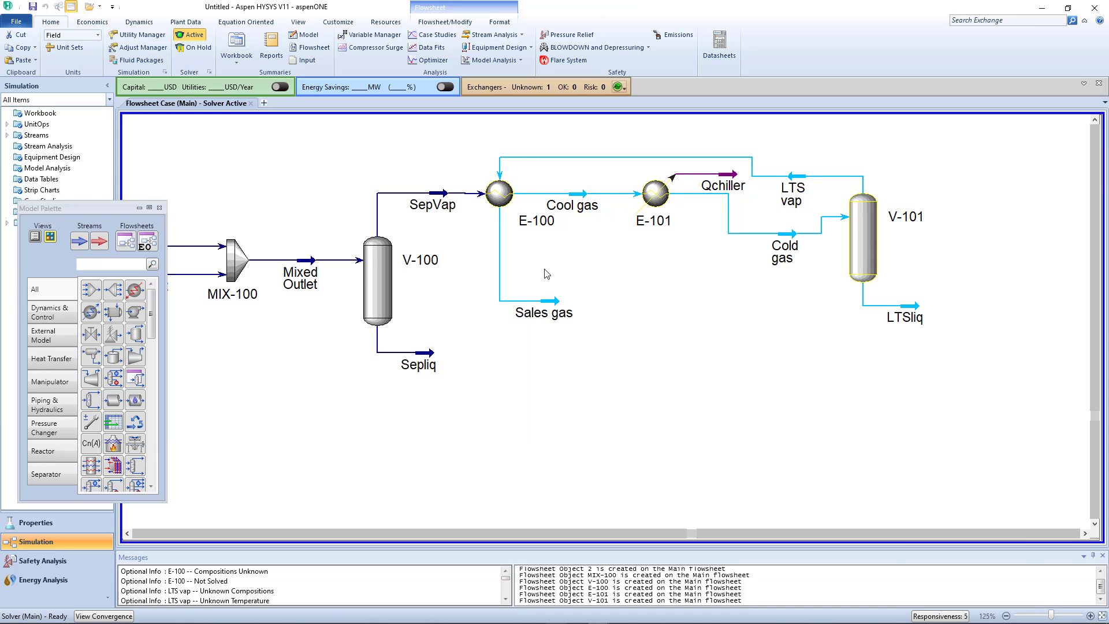
- Raise the LTS vap stream and its return line to E-100 so they run straight above the Qchiller stream
drag(730, 158, 730, 136)
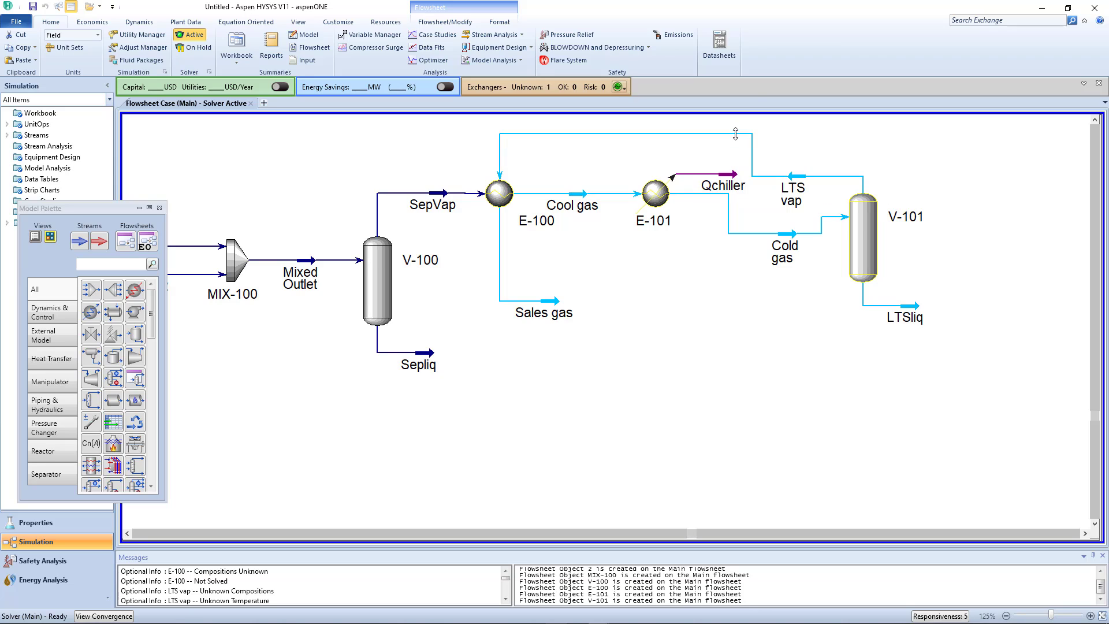
drag(794, 170, 793, 140)
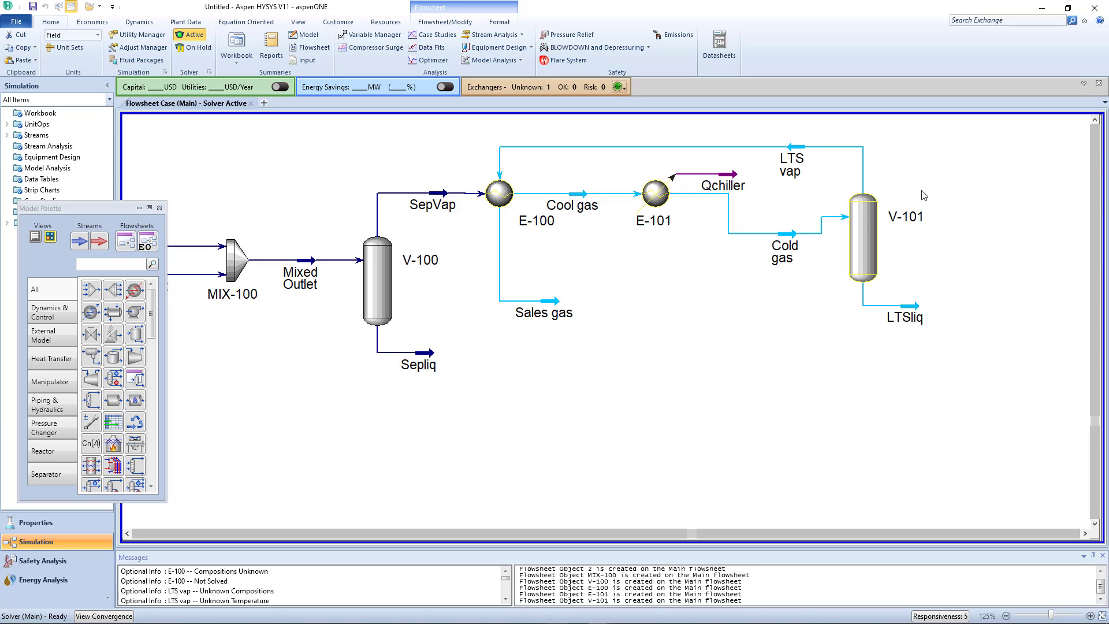
- Review separator V-101's pressure drop parameters and the Sales gas stream's conditions and composition
double_click(871, 215)
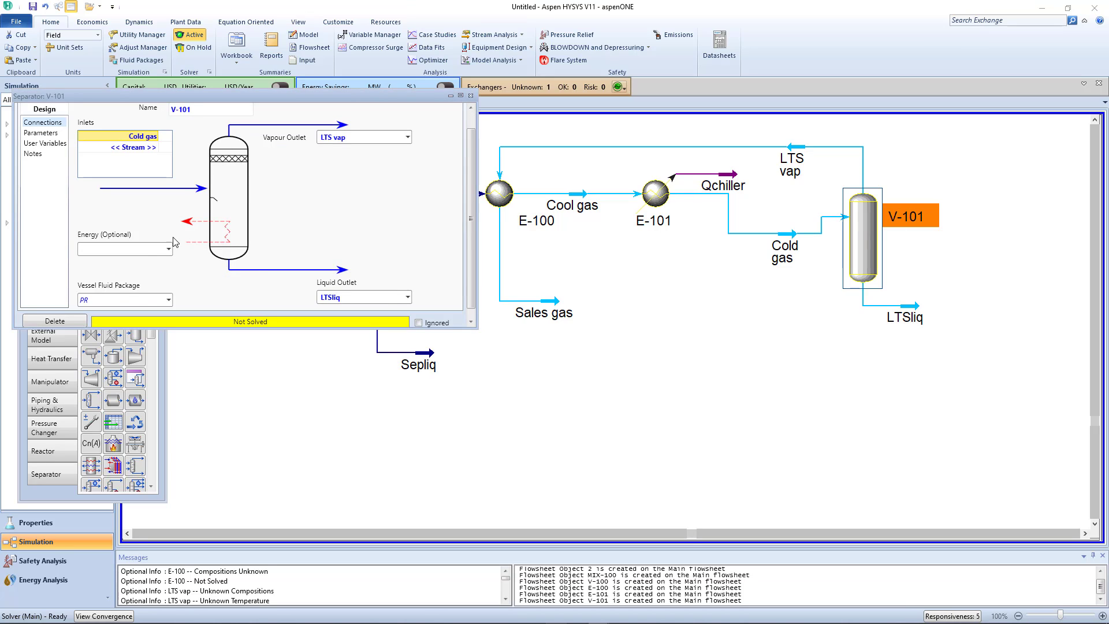
click(41, 134)
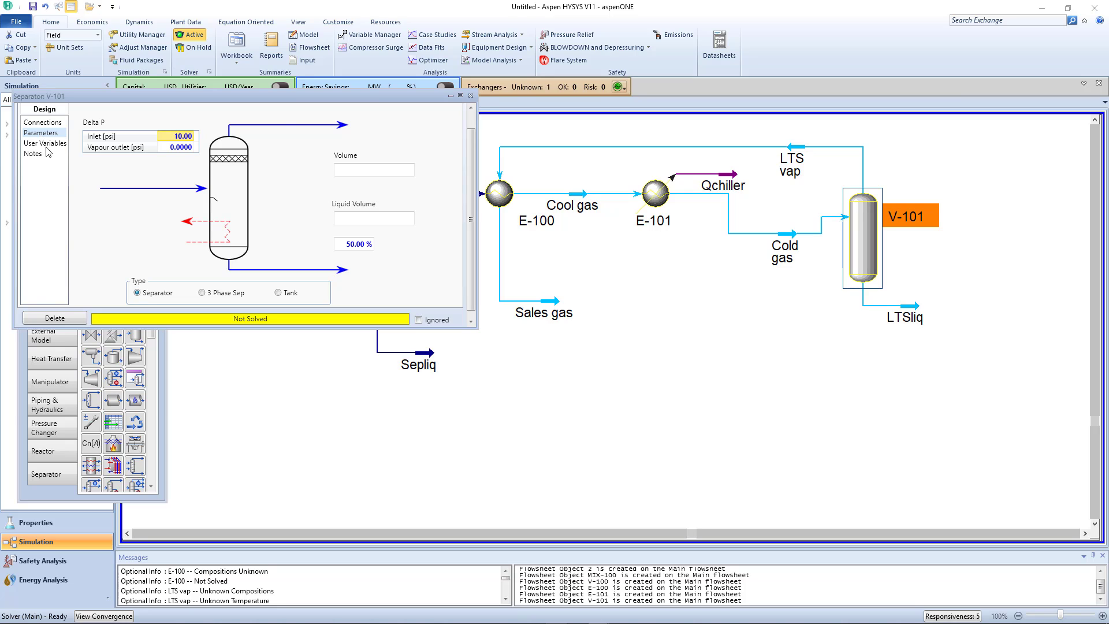
click(470, 96)
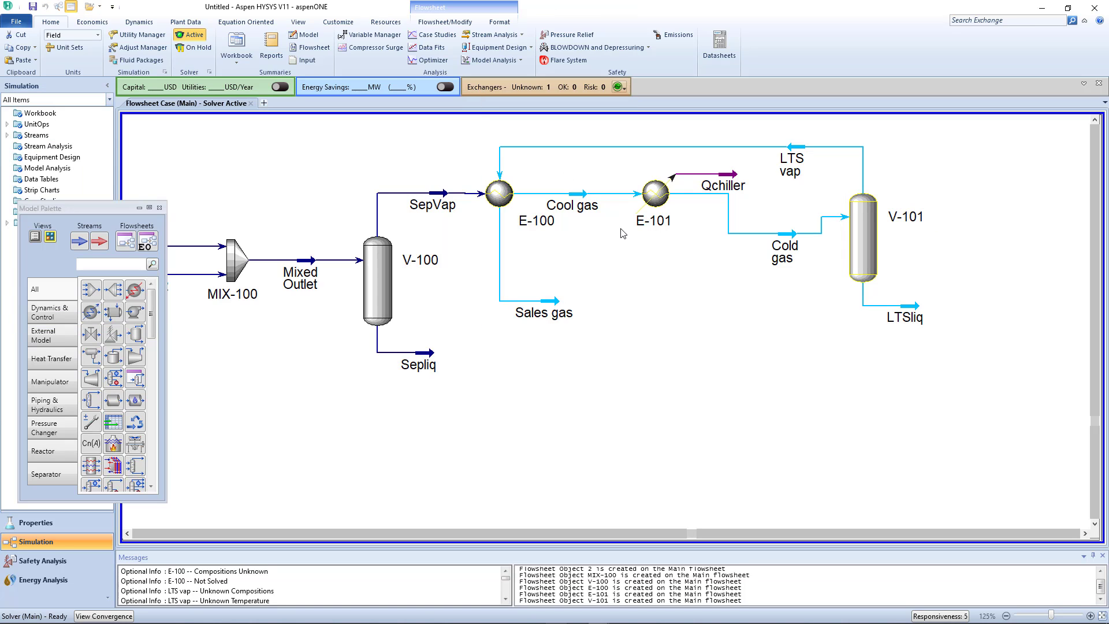
double_click(546, 299)
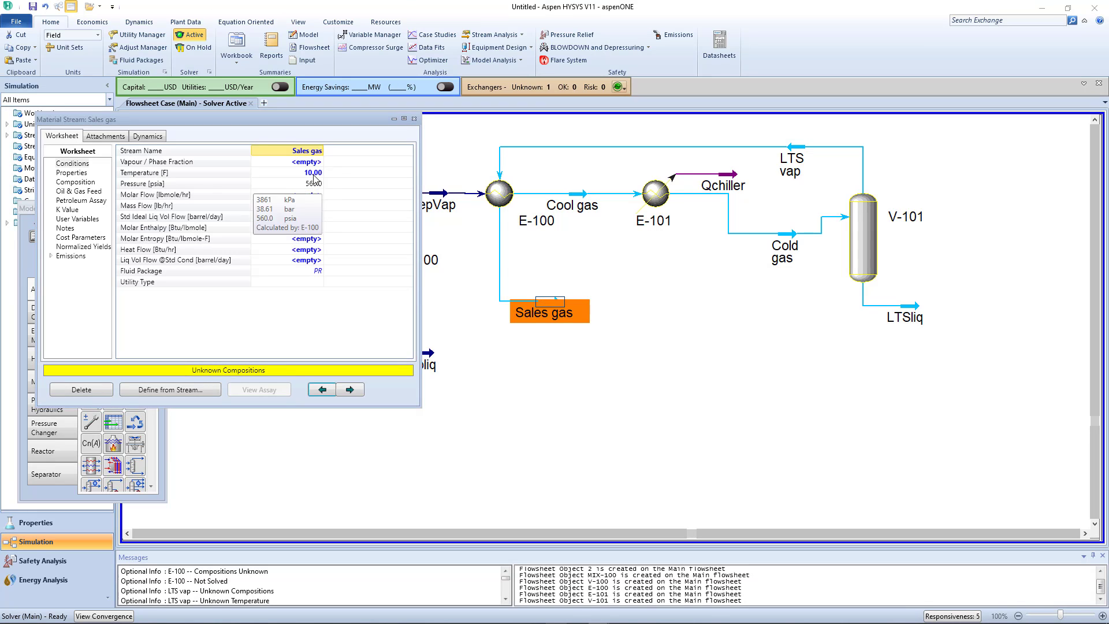
click(73, 183)
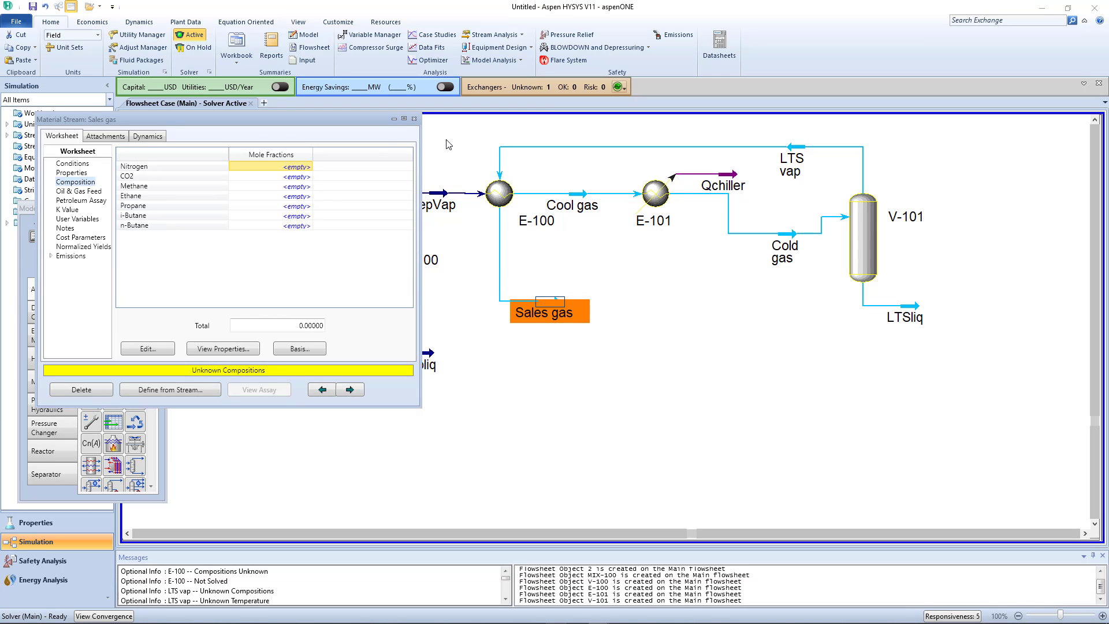
click(414, 119)
- Put the solver on hold and set it back to active
click(800, 280)
click(193, 47)
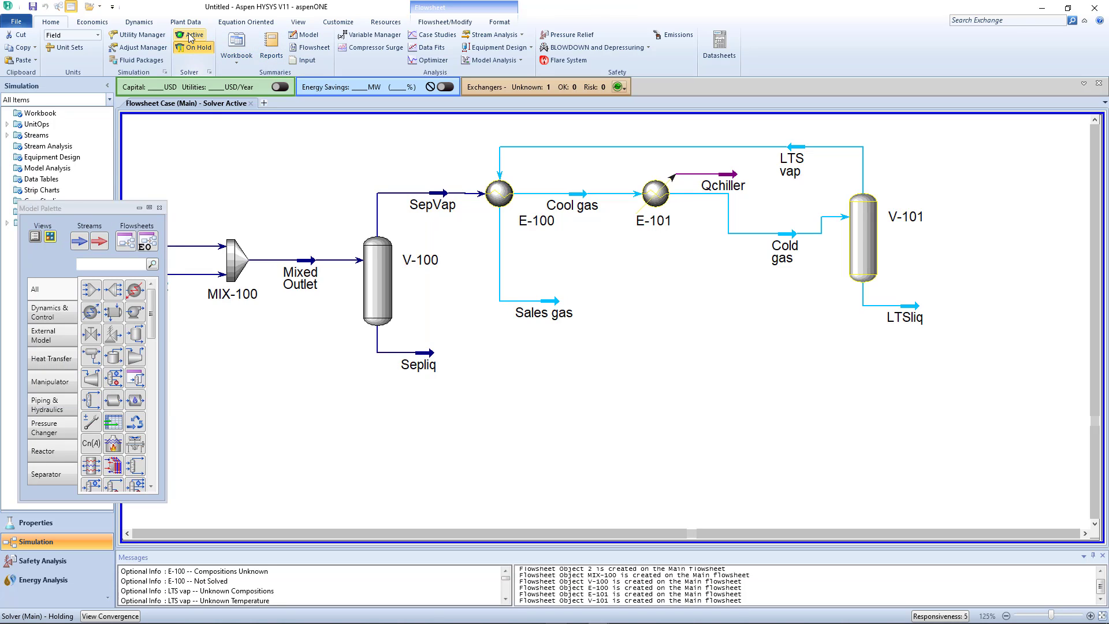
click(192, 34)
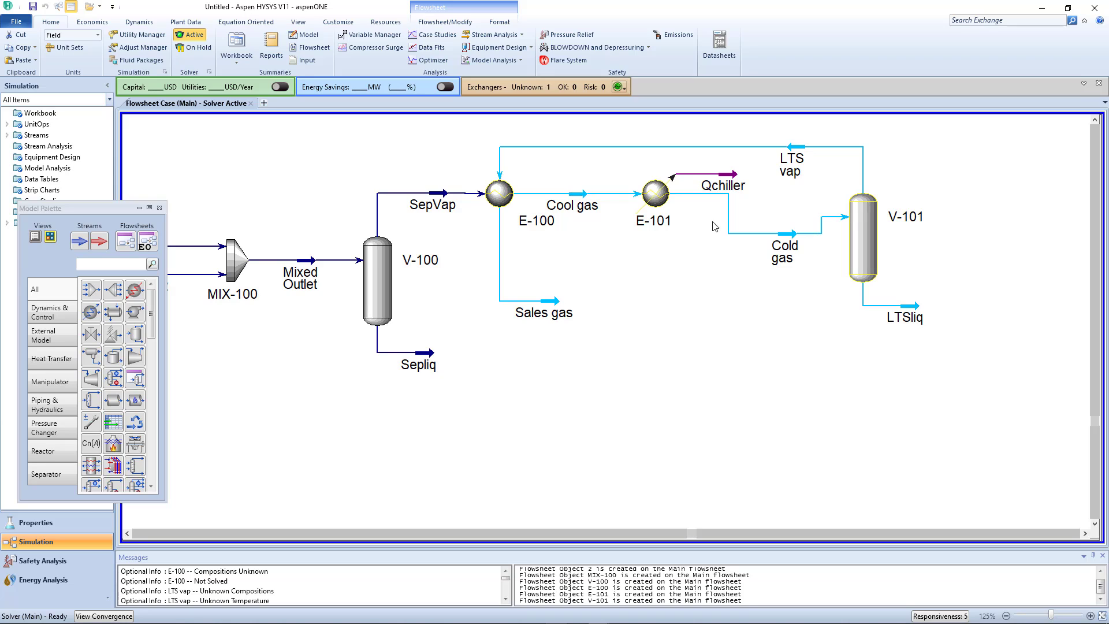
- Straighten the Cold gas line from E-101 by raising the stream and separator V-101 level with the cooler
drag(785, 234, 784, 211)
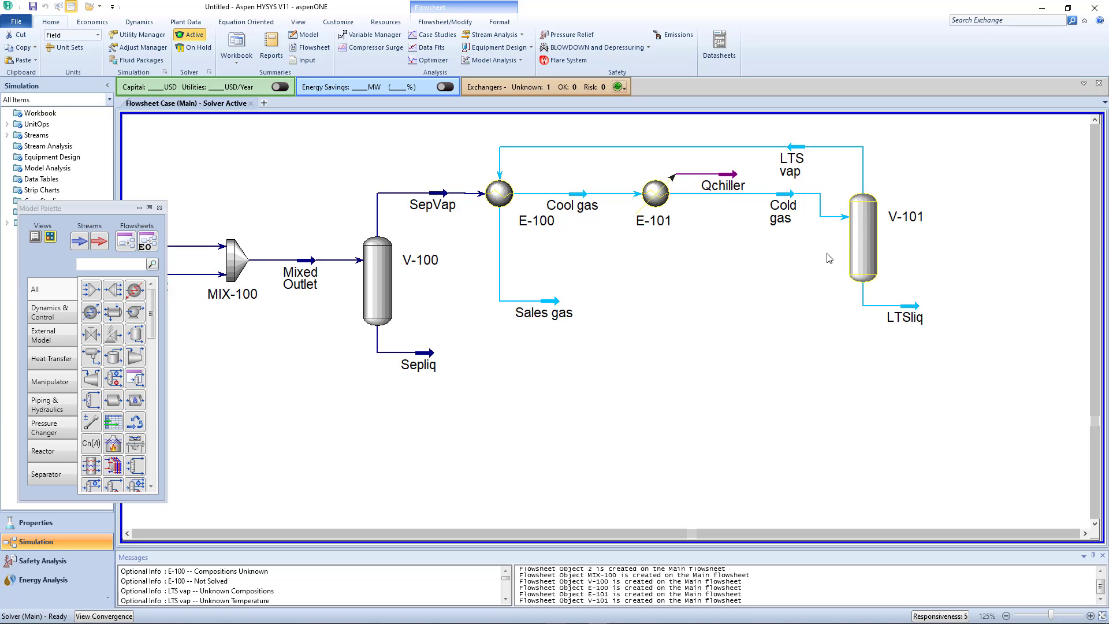
drag(858, 246, 882, 221)
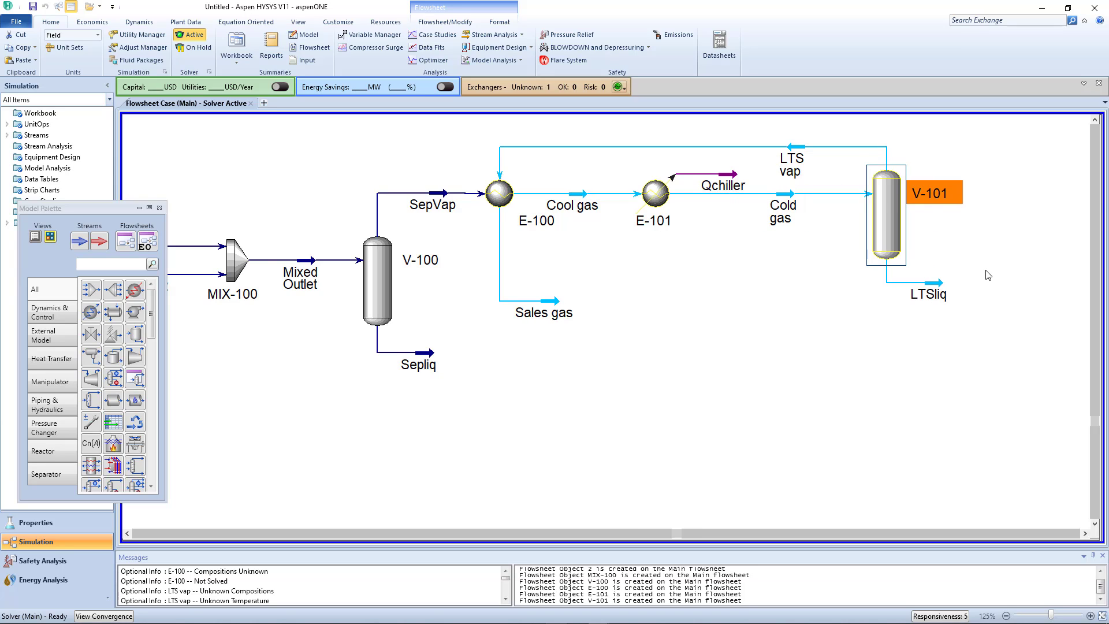
- Check separator V-101's connections, parameters and reaction settings
double_click(893, 218)
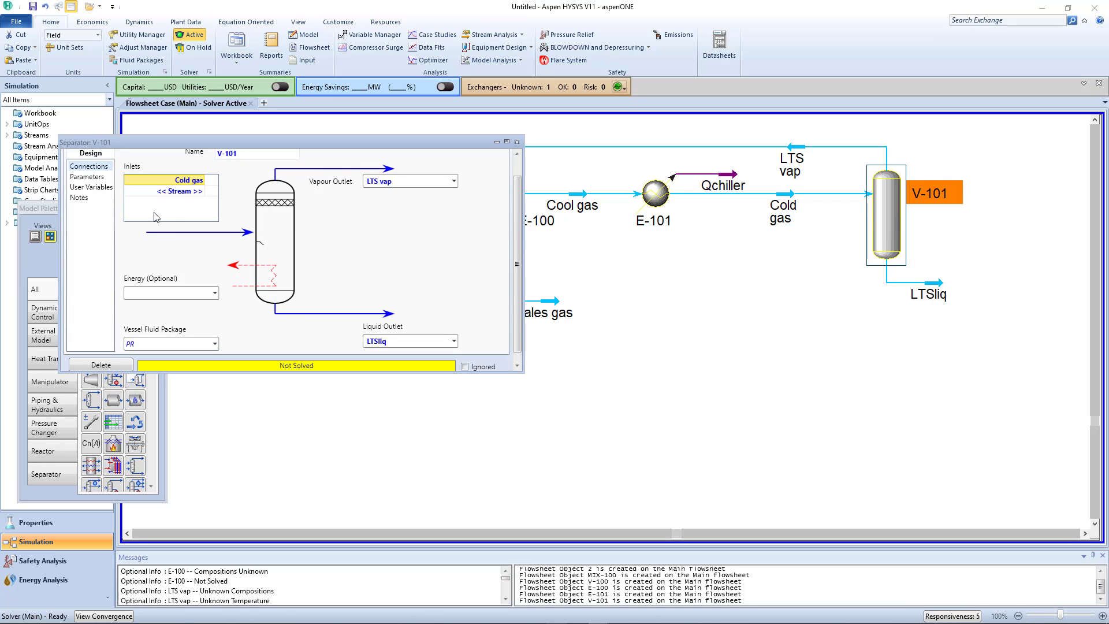
click(88, 176)
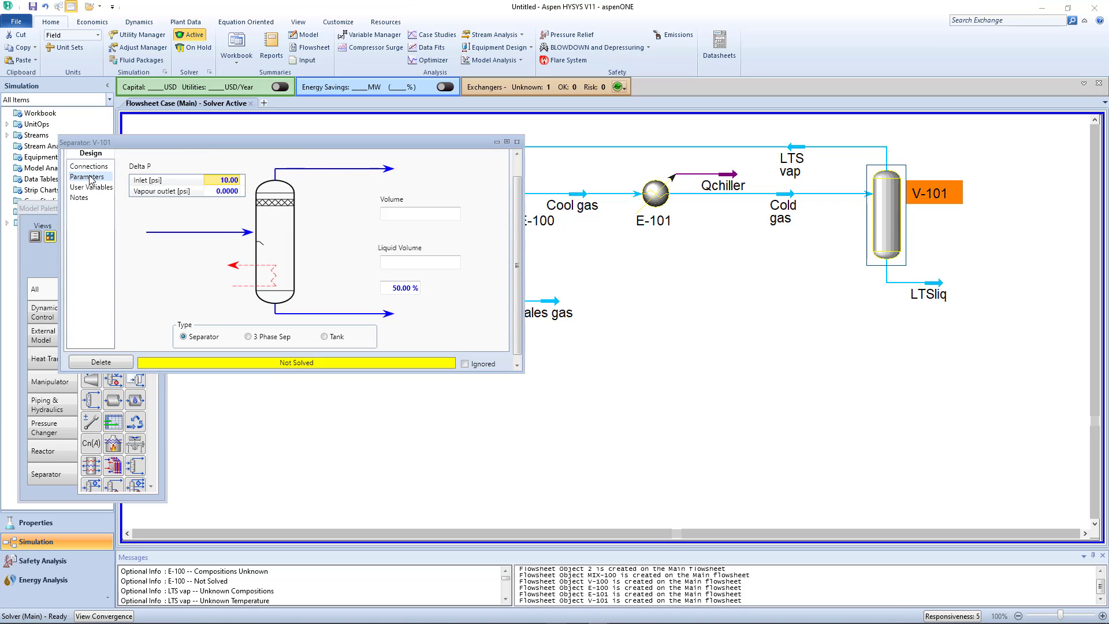
click(89, 166)
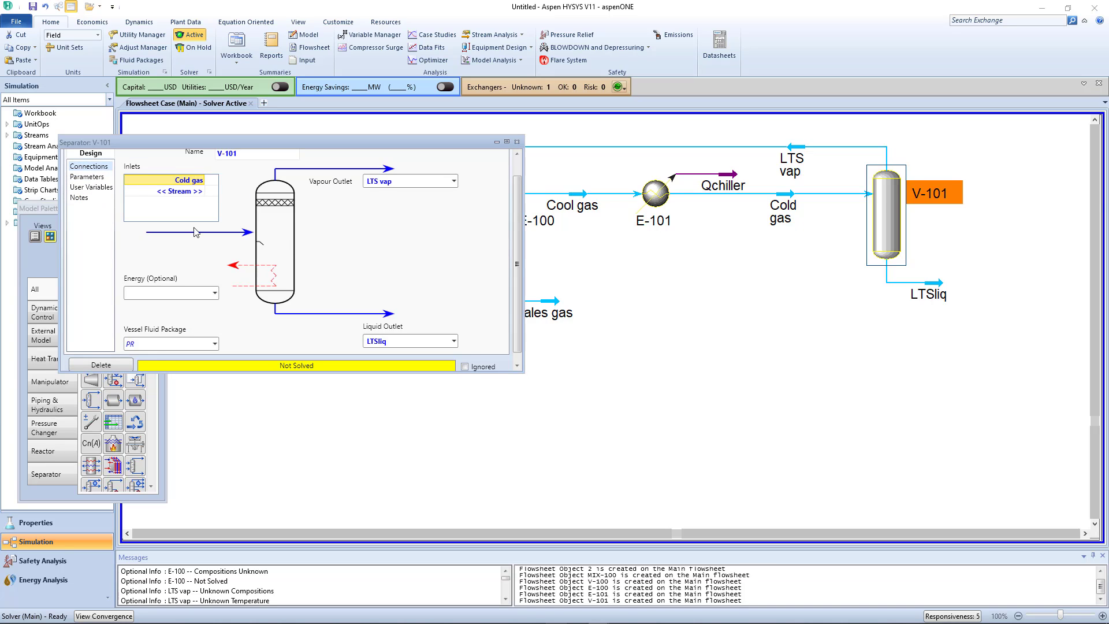
scroll(480, 231, up, 1)
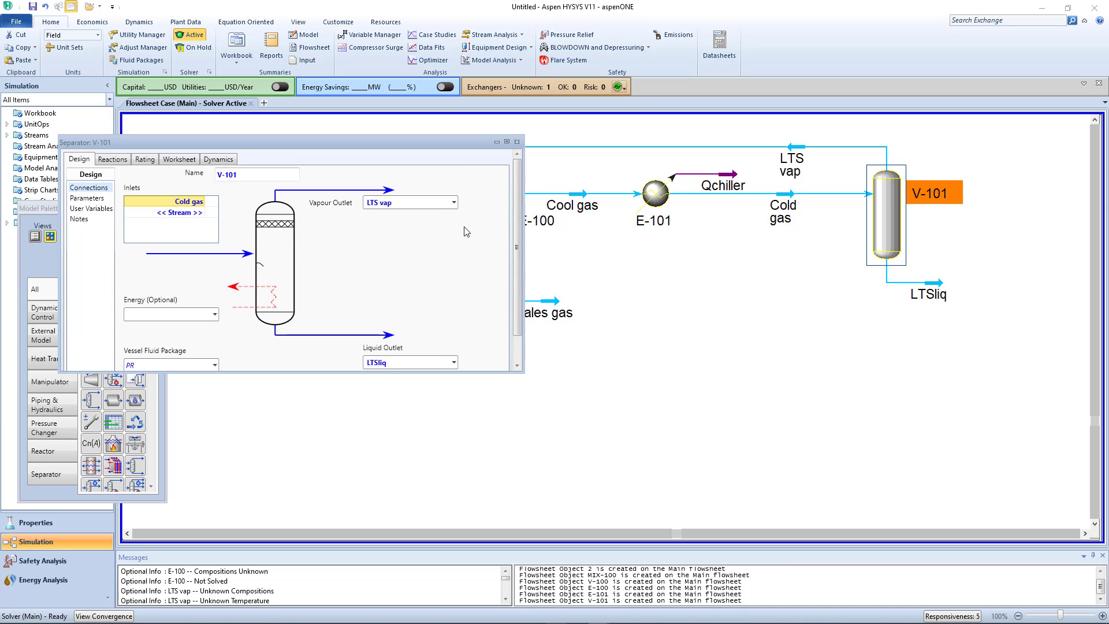
click(116, 163)
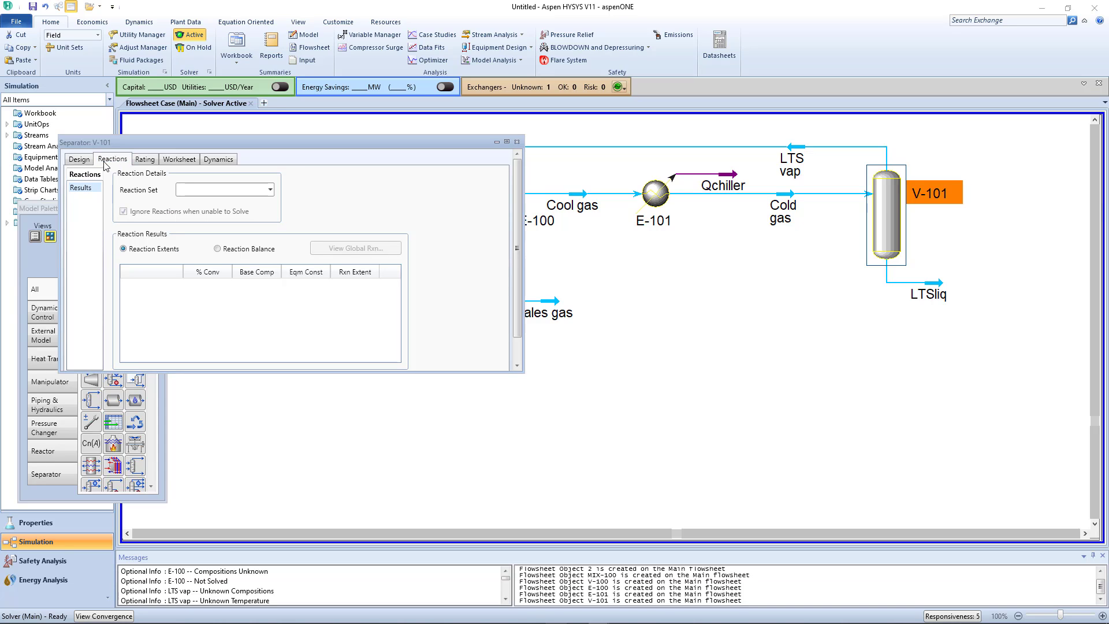
click(85, 164)
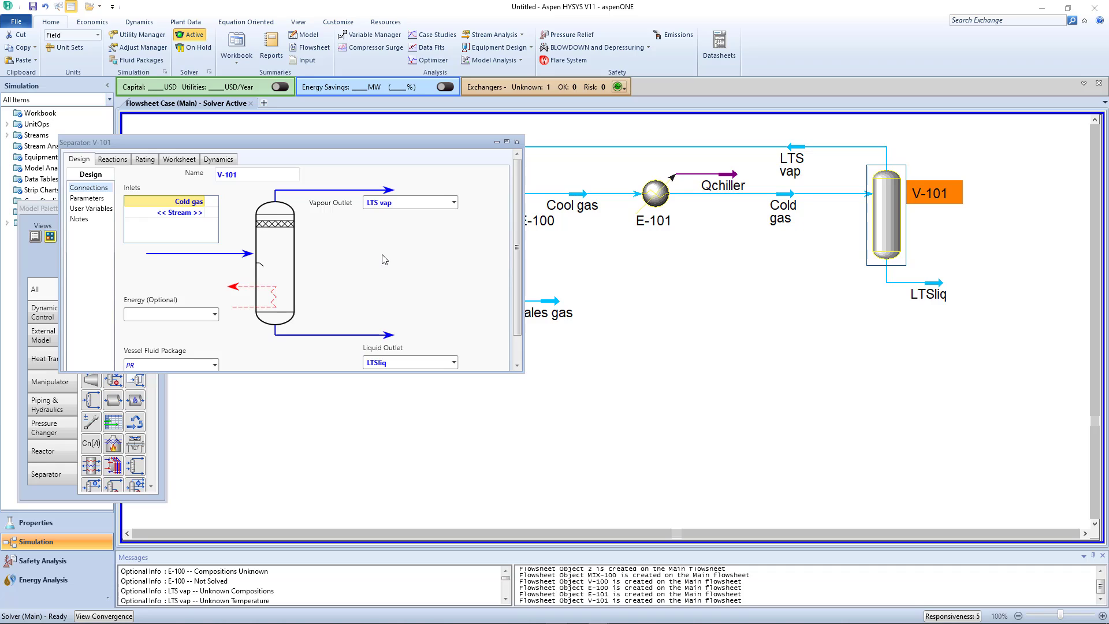
click(517, 142)
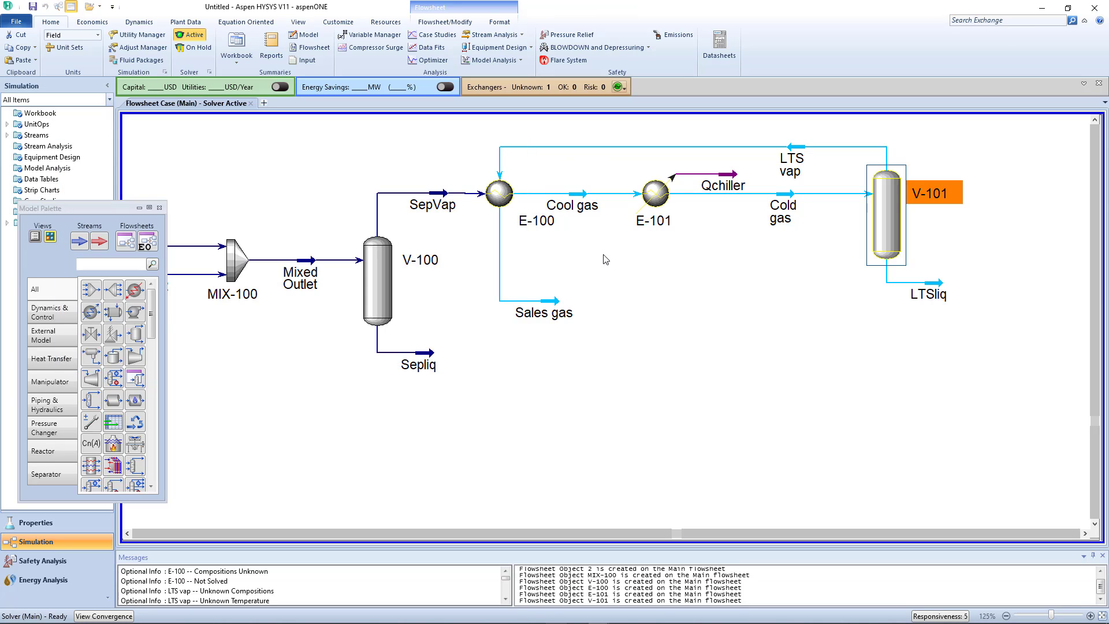
- Review heat exchanger E-100's connections, pressure drops, sizing data and stream conditions
click(503, 194)
double_click(502, 195)
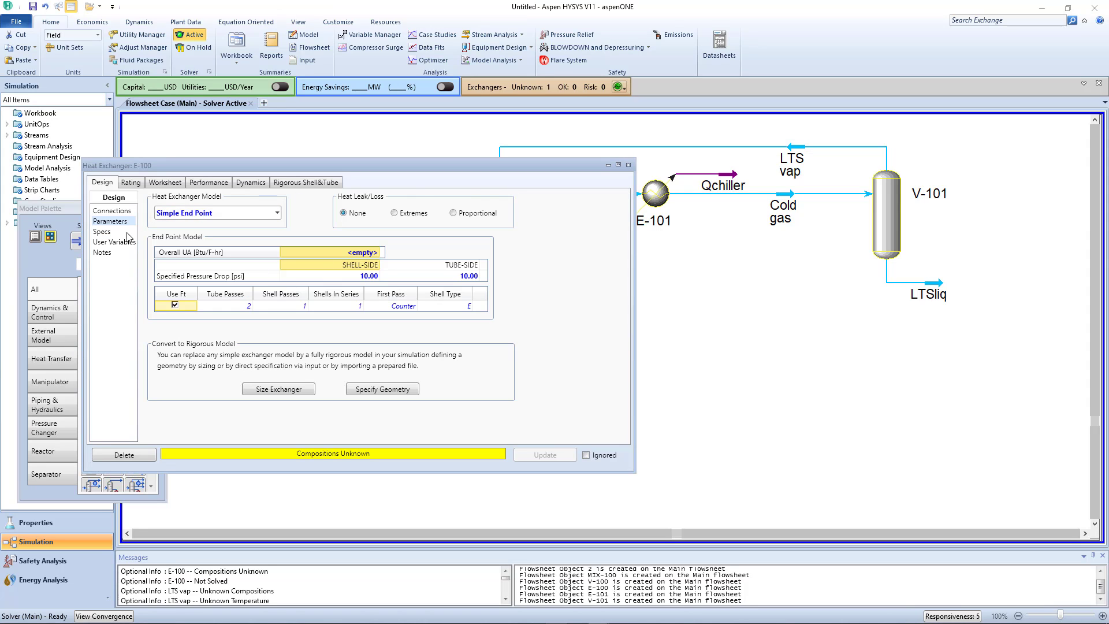
click(113, 210)
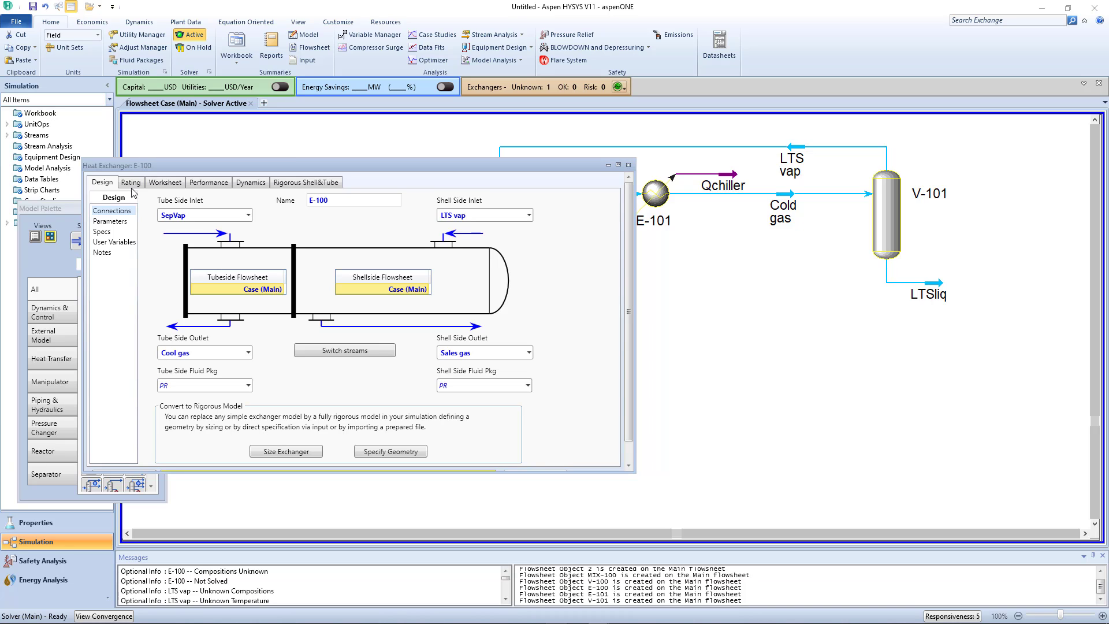
drag(272, 166, 478, 296)
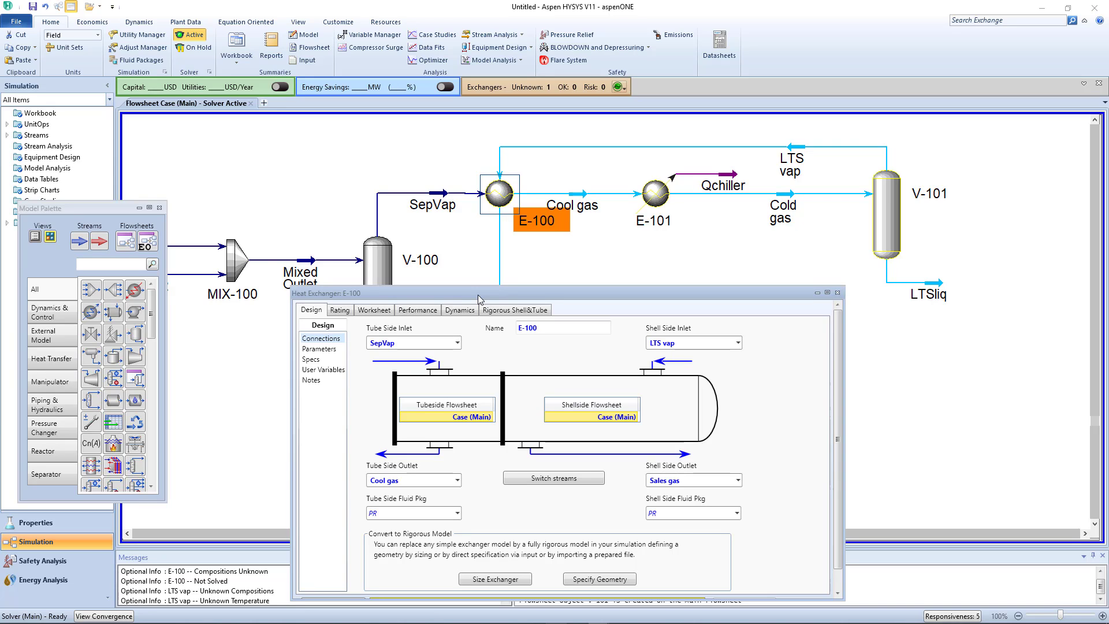
click(319, 348)
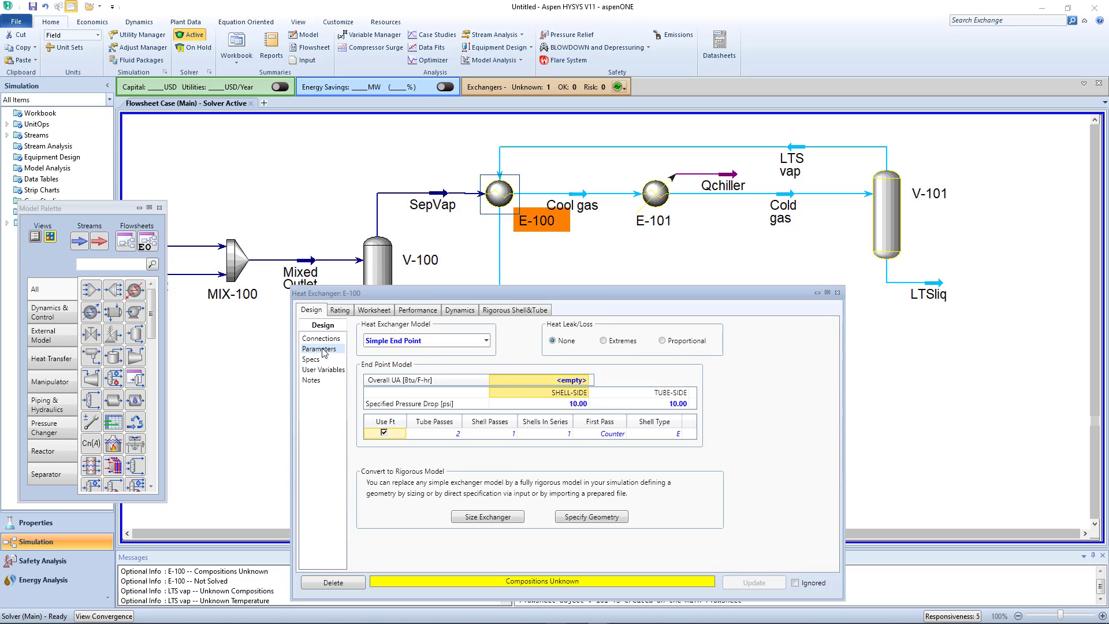
click(349, 310)
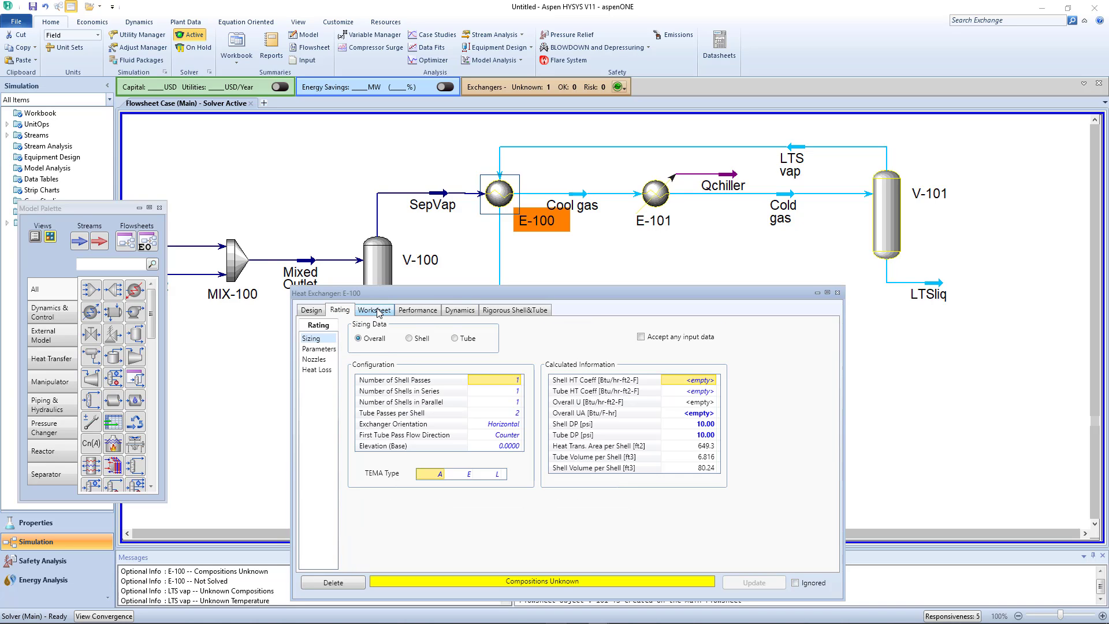
click(378, 311)
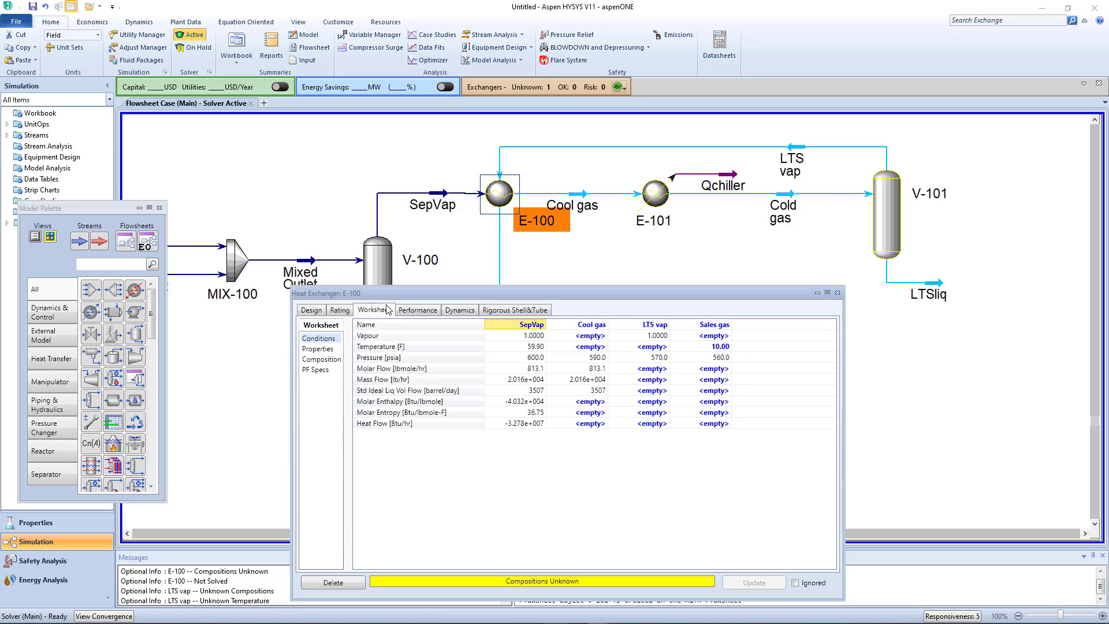
click(837, 293)
- Set the Cold gas stream's temperature to 0 F
double_click(793, 204)
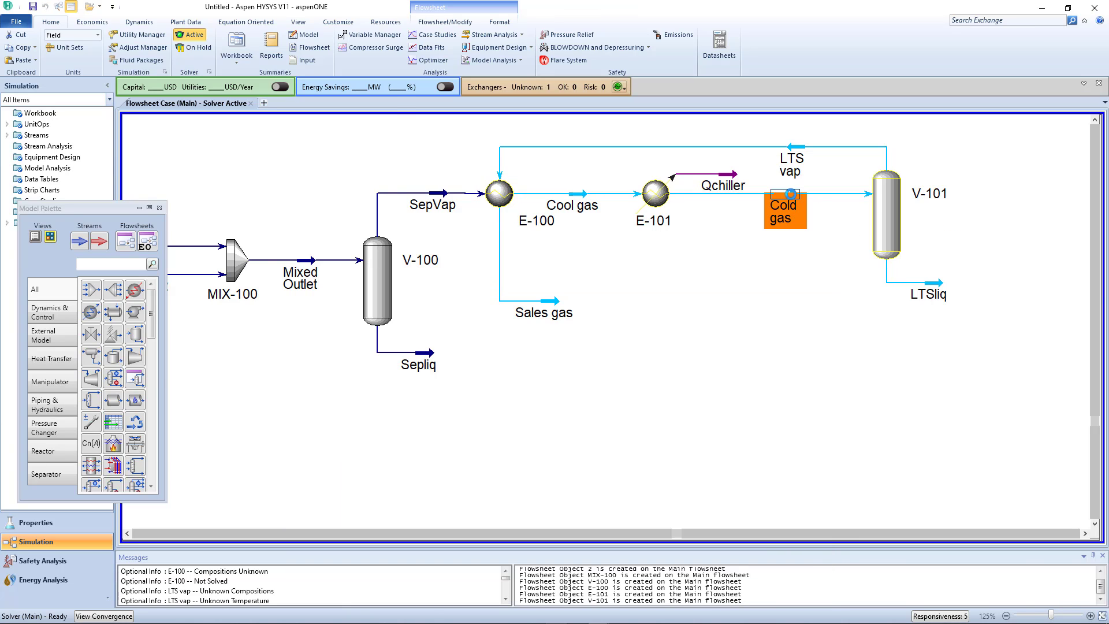
click(294, 151)
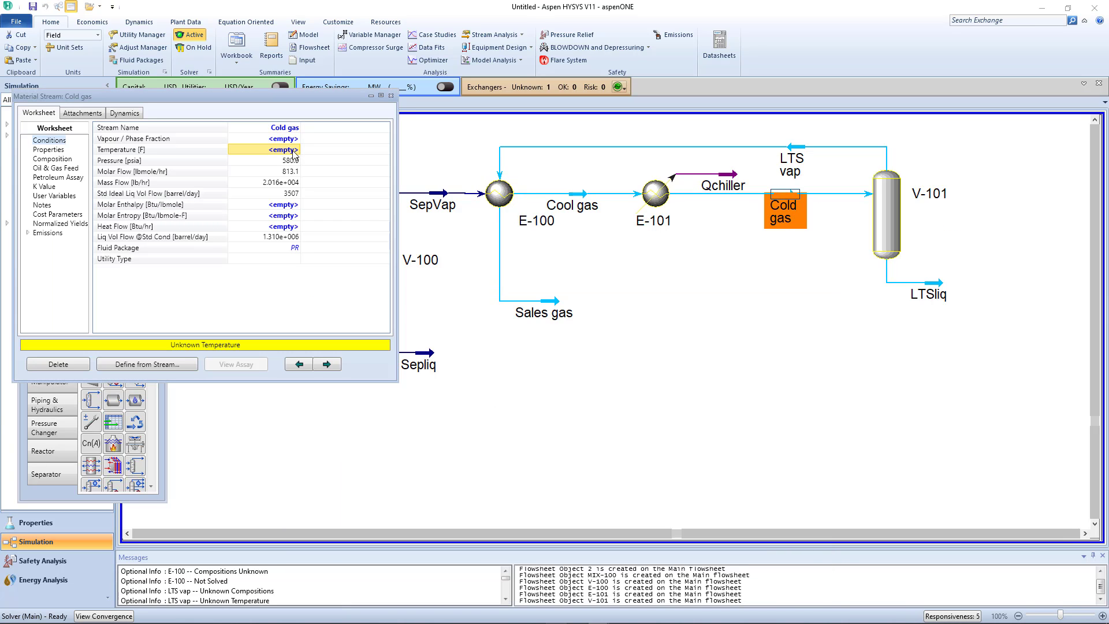
text(0)
key(Return)
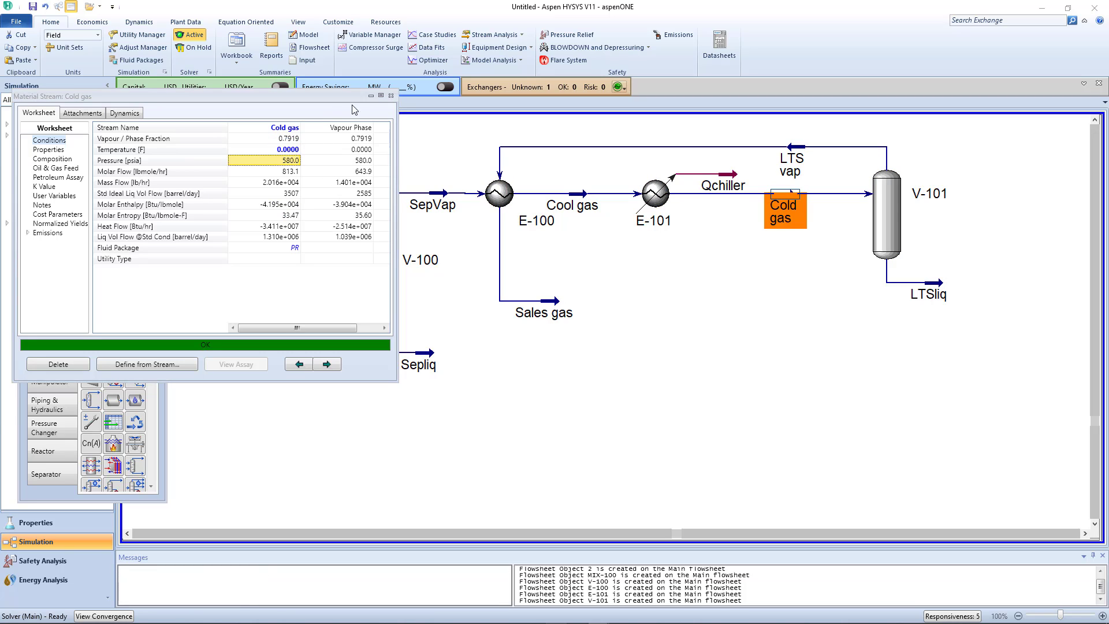
click(712, 360)
- Move the Sales gas stream horizontally farther from E-100 so that it sits below cooler E-101
drag(554, 311, 666, 312)
click(727, 411)
click(749, 342)
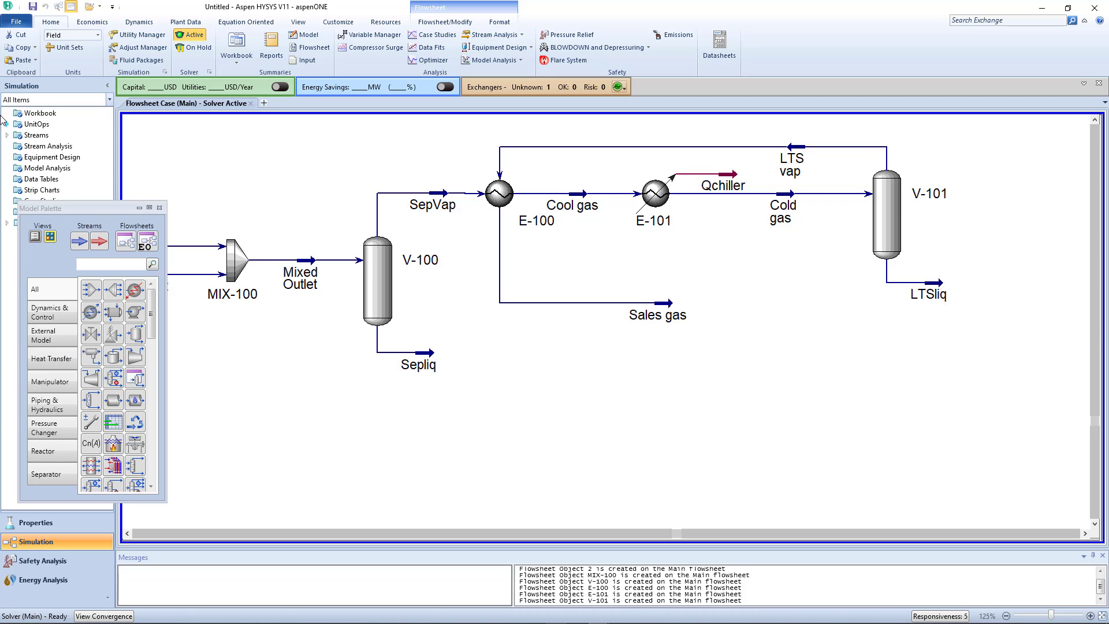
- Open the workbook and add a new tab of type Material Stream ahead of Compositions in its setup
double_click(28, 114)
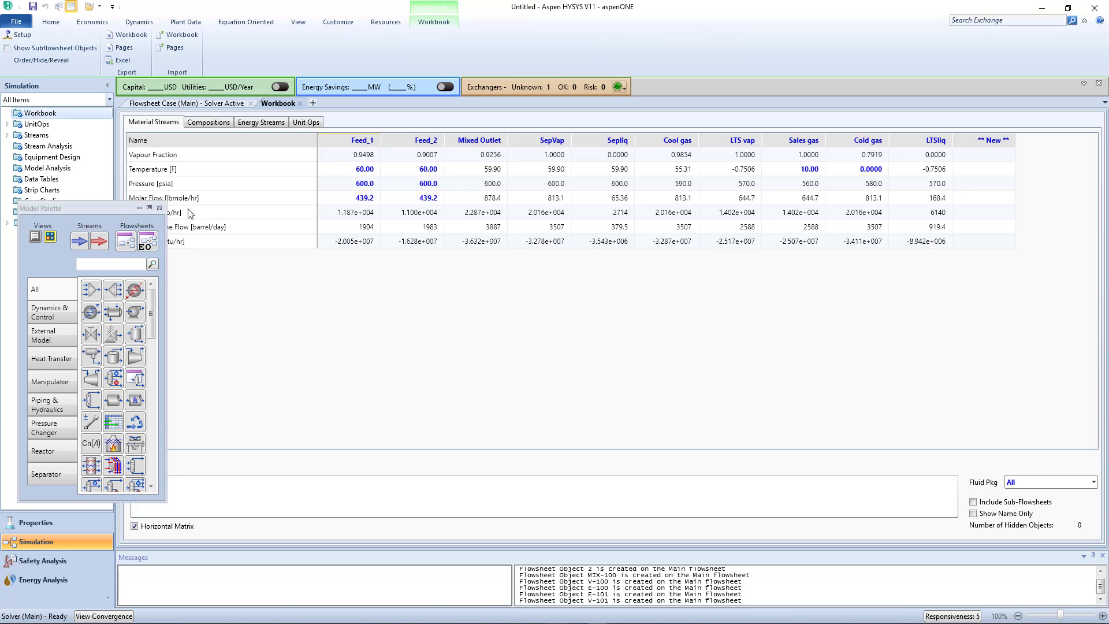
click(116, 212)
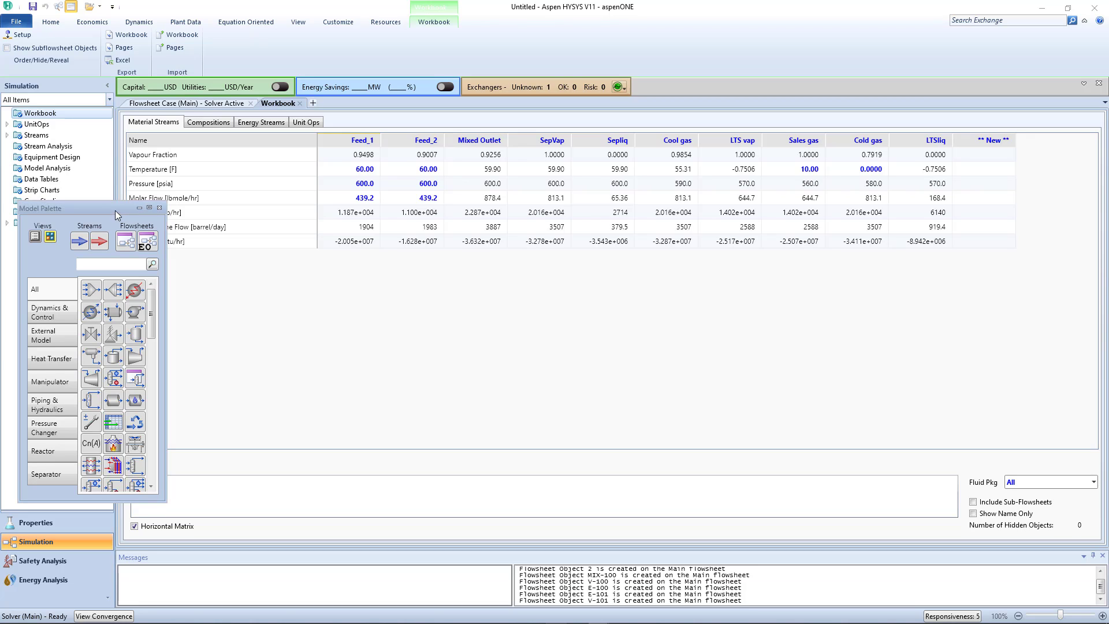
click(365, 291)
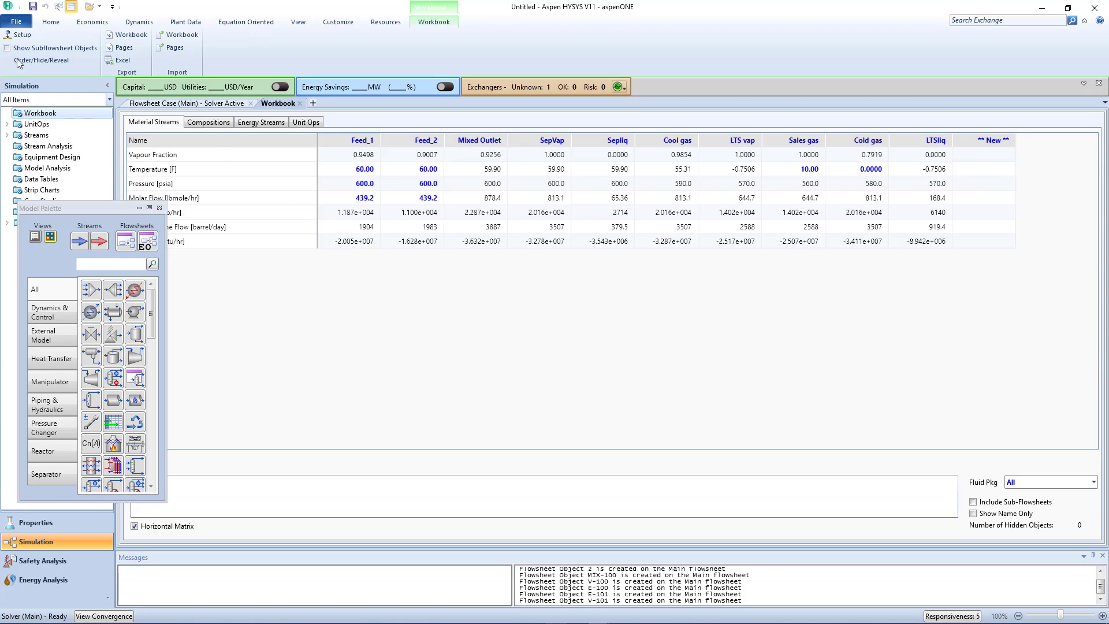
click(18, 36)
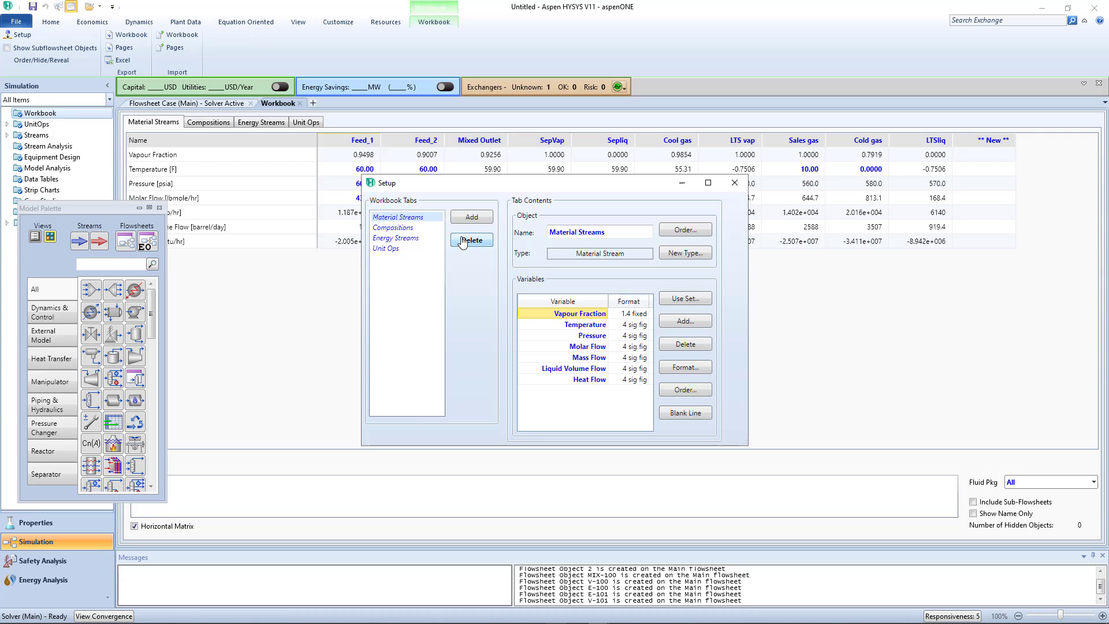
click(400, 228)
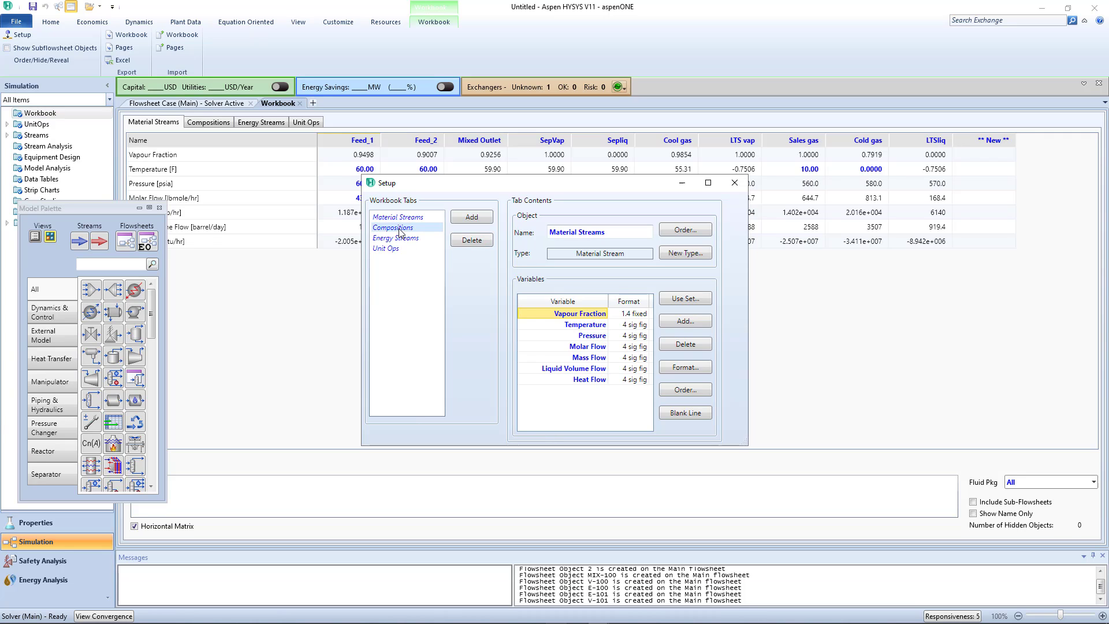
click(483, 219)
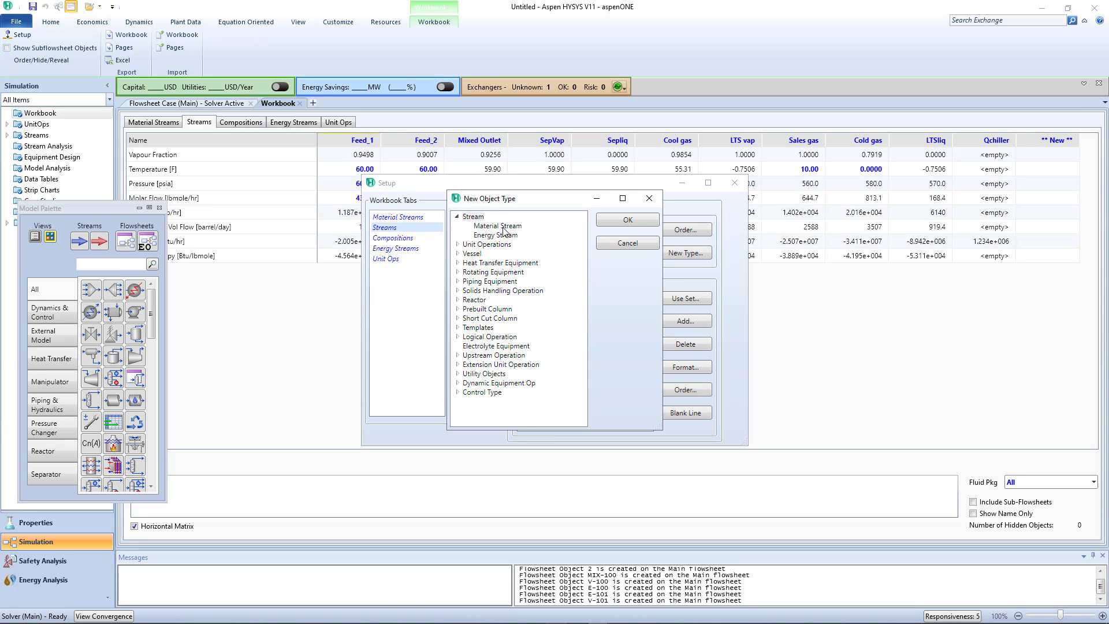
click(502, 227)
click(635, 221)
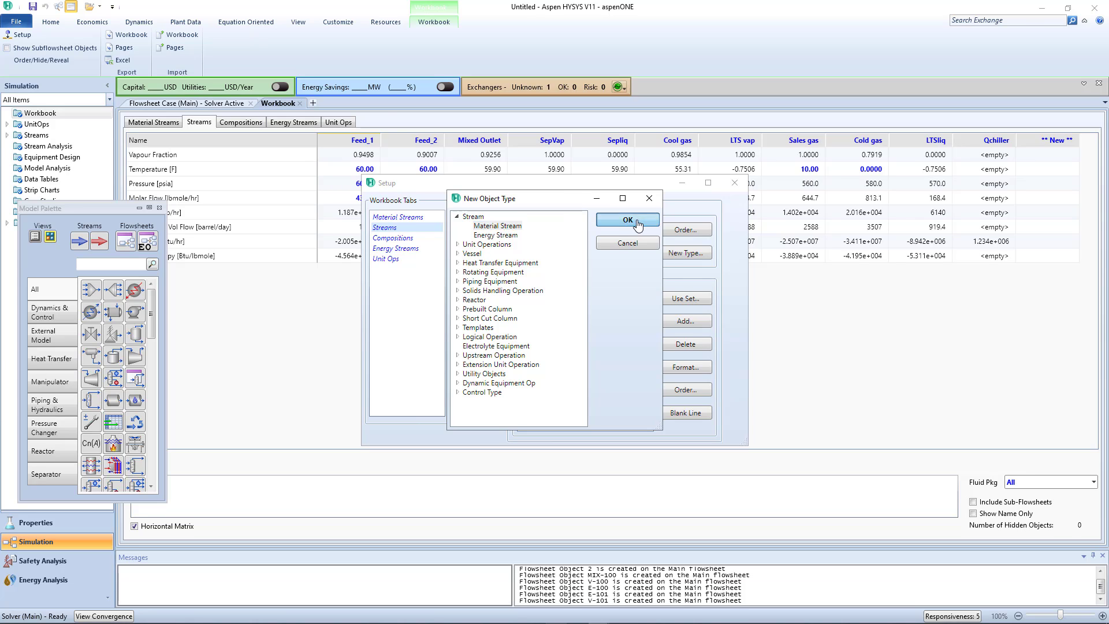
- Rename the new material stream workbook tab to P,T Flow Data
click(615, 231)
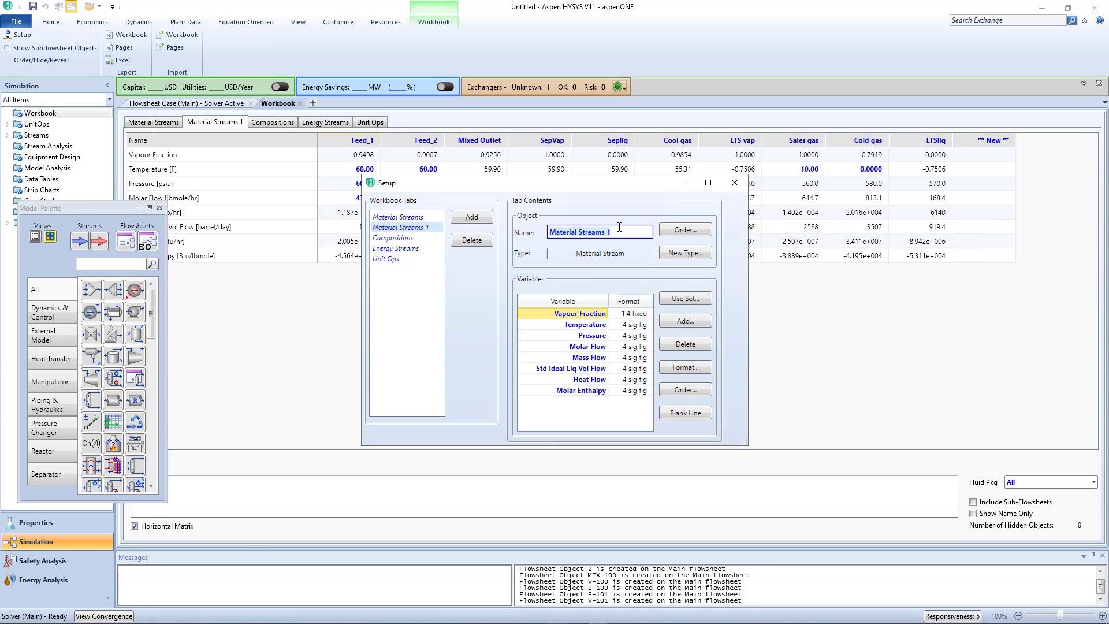
key(BackSpace)
text(P)
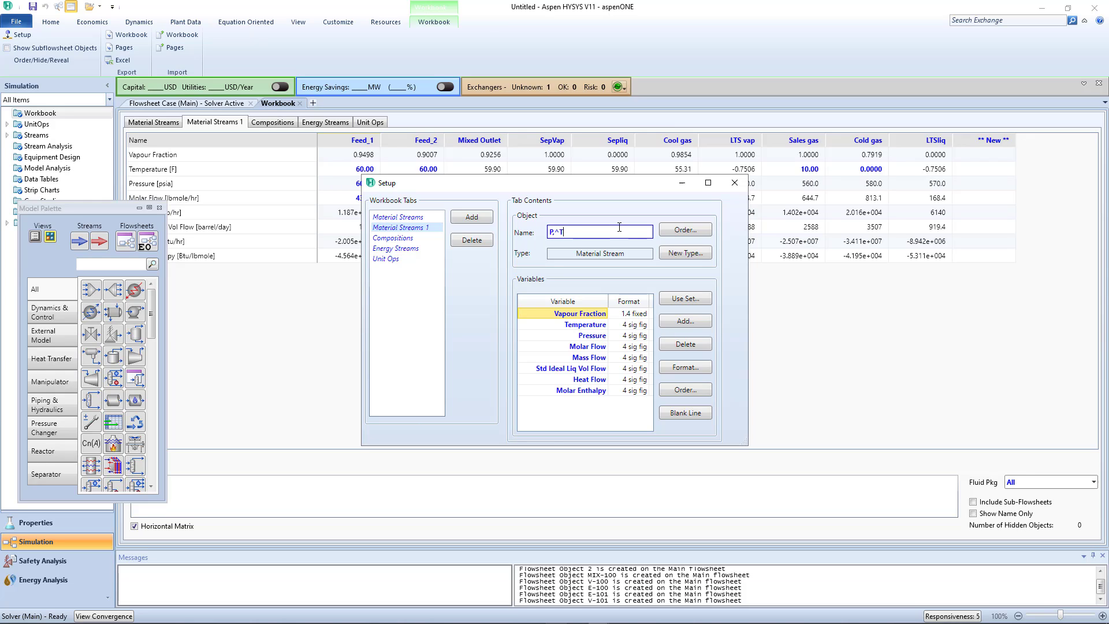
text(,T Flow Data)
key(Return)
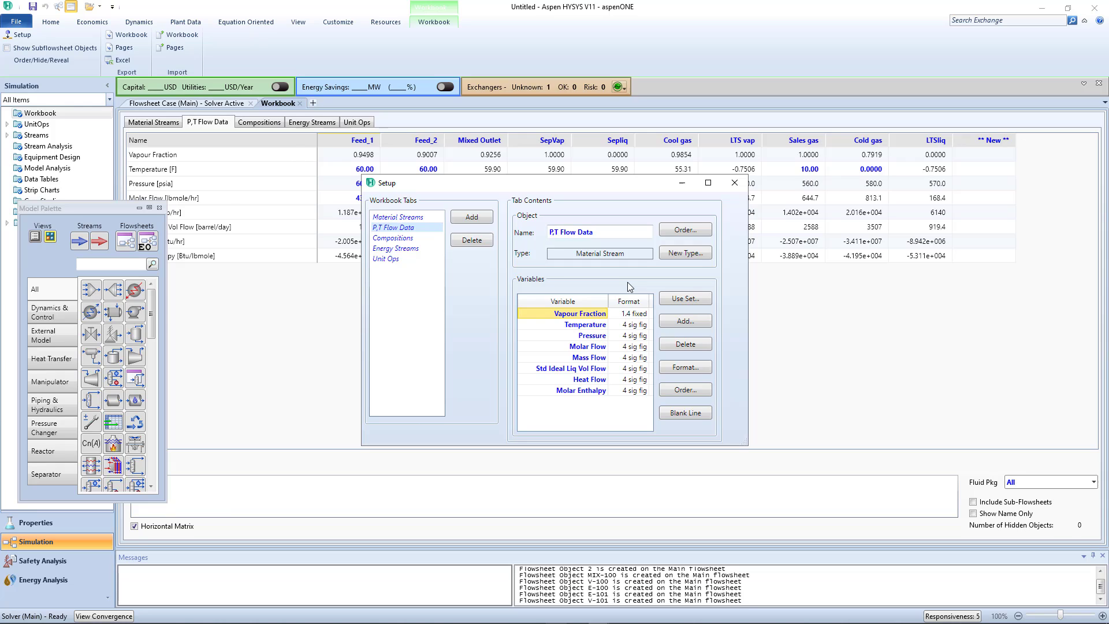
- Delete Vapour Fraction and the variables from Molar Flow through Molar Enthalpy from the P,T Flow Data tab, then close the setup
click(684, 345)
click(592, 338)
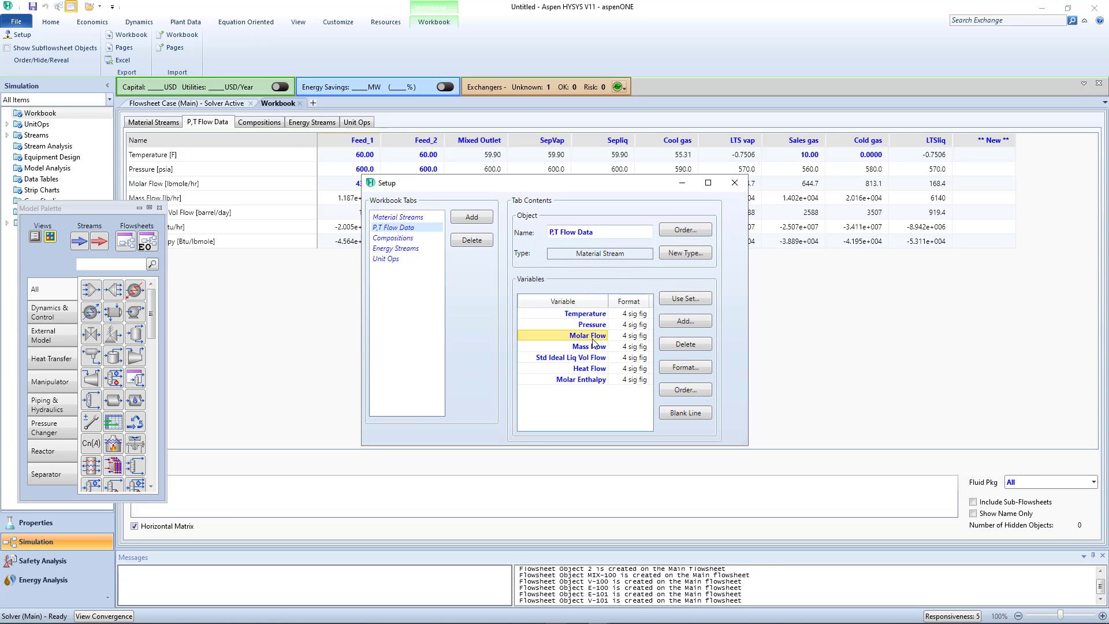
shift+click(601, 380)
click(685, 344)
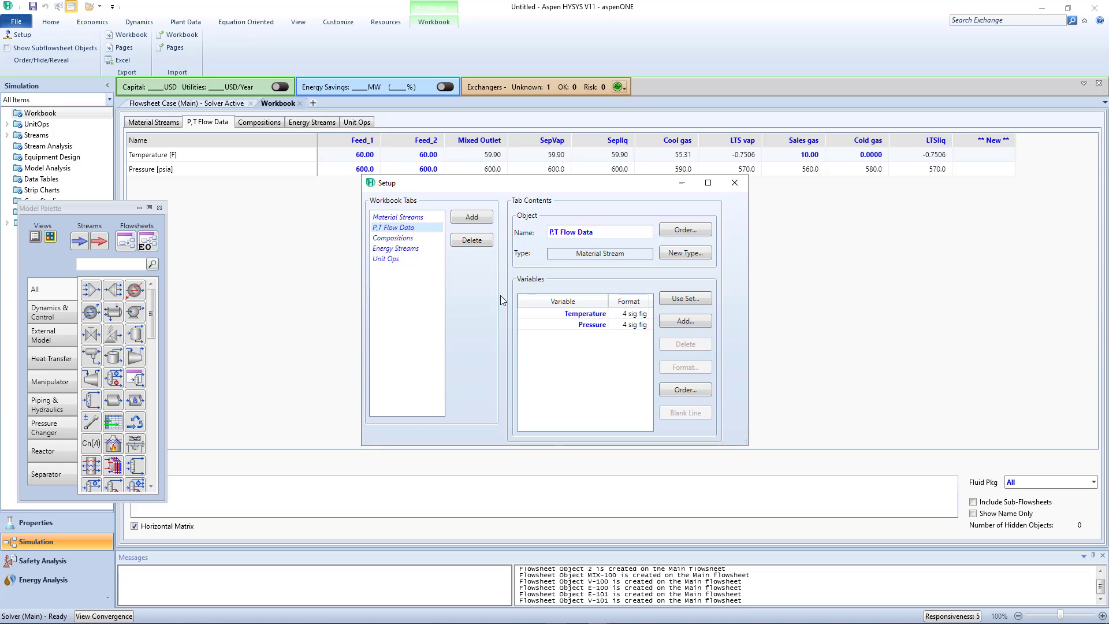
click(734, 184)
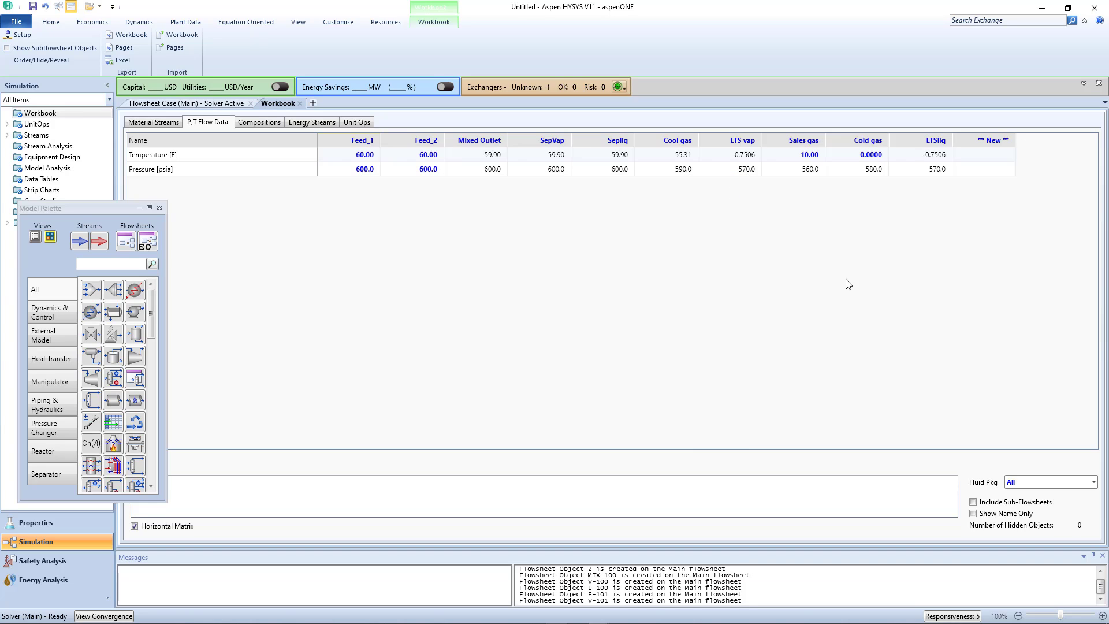
- Return to the flowsheet, insert the P,T Flow Data workbook page as a table and place it below the process equipment
click(168, 123)
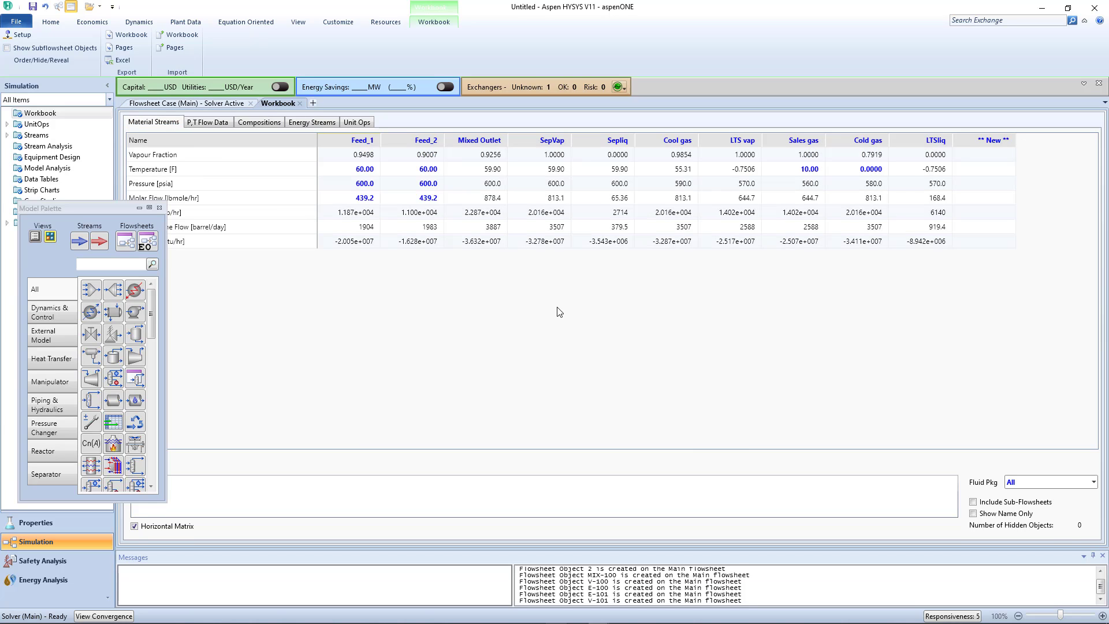
click(177, 104)
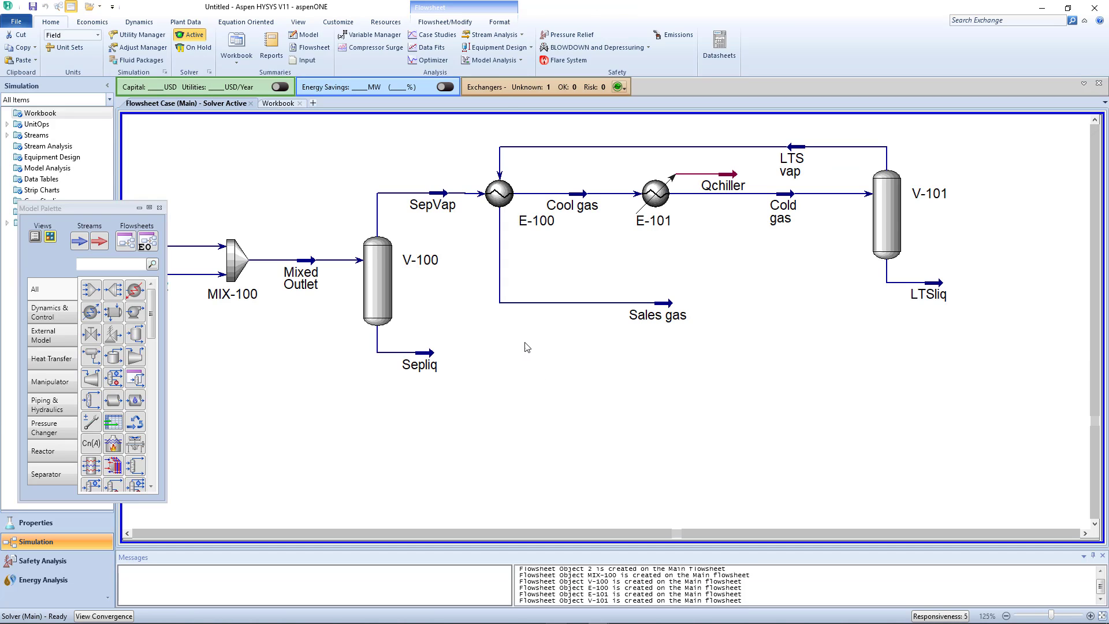
right_click(582, 372)
click(530, 331)
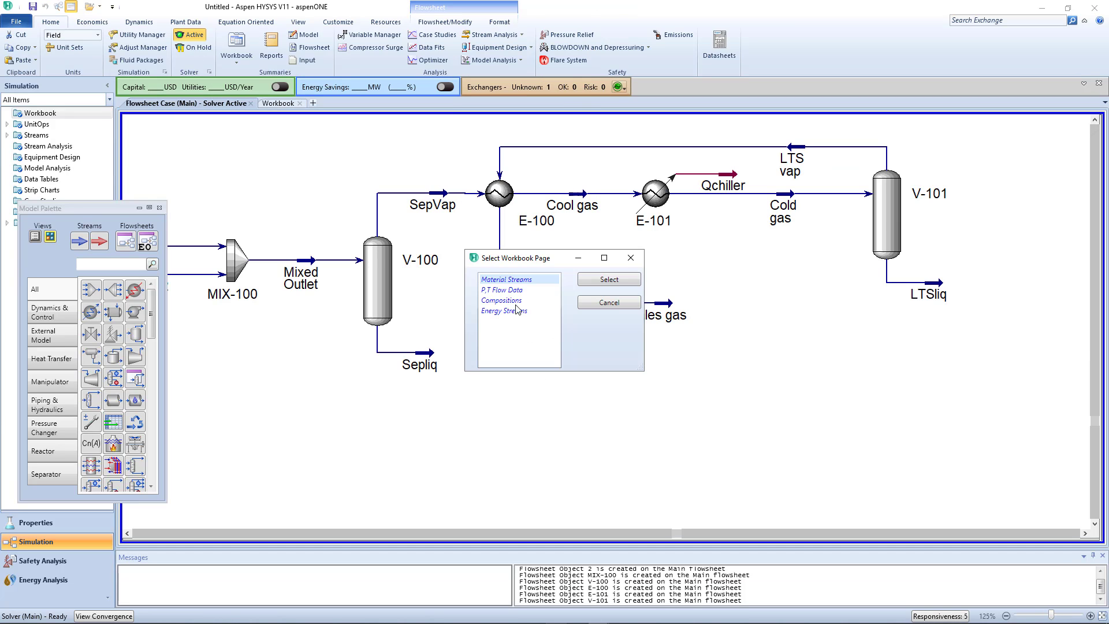
click(514, 290)
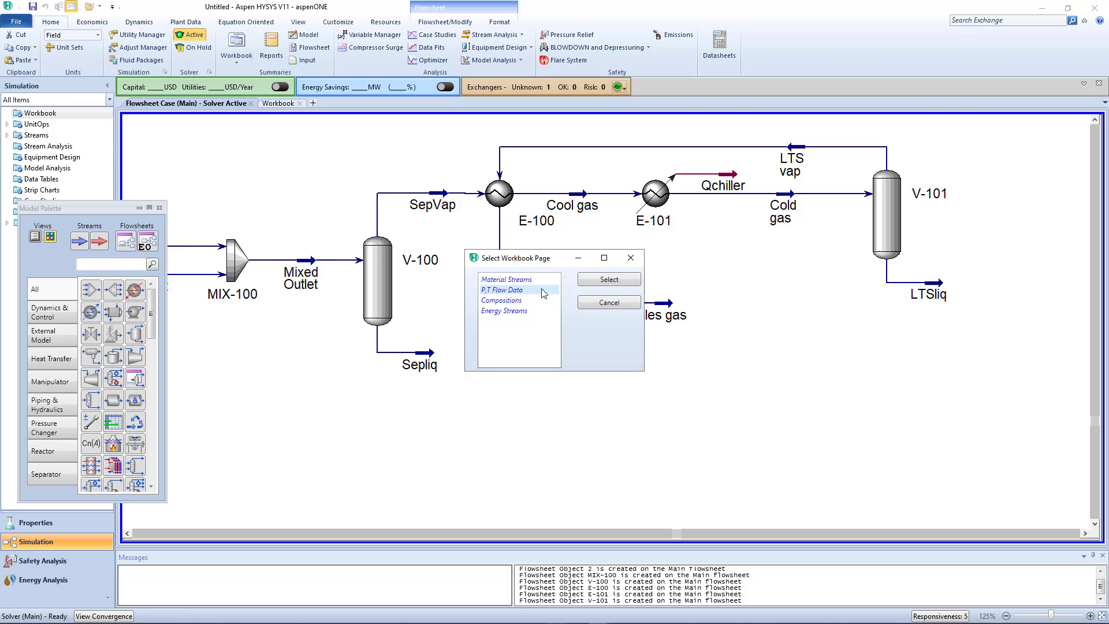
click(609, 280)
drag(621, 402, 690, 400)
click(830, 365)
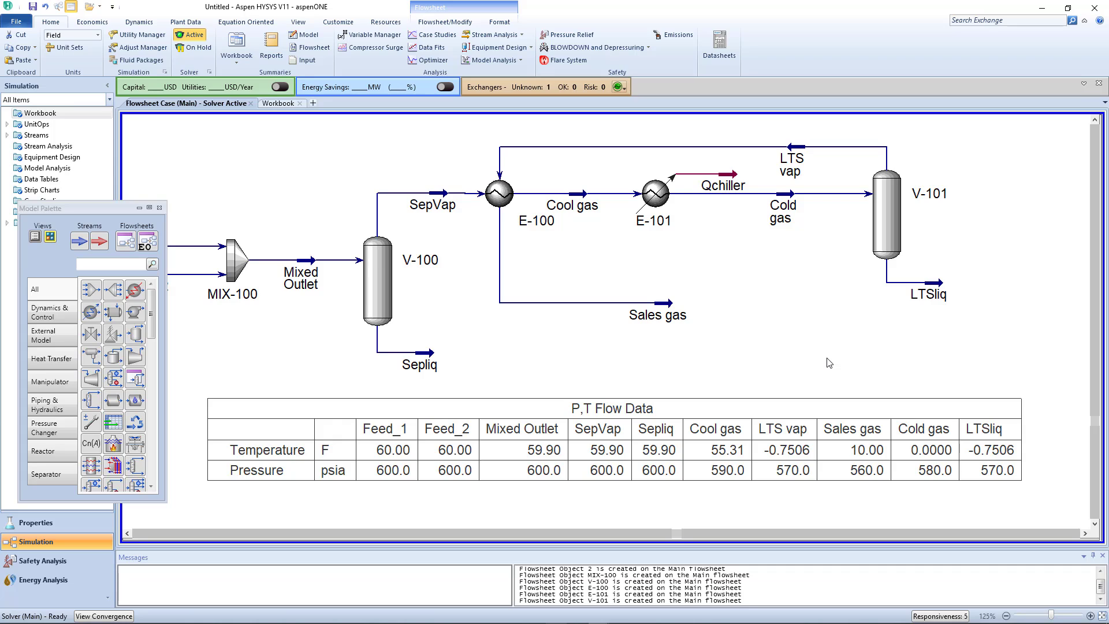
- Switch the simulation's unit set to SI
click(97, 35)
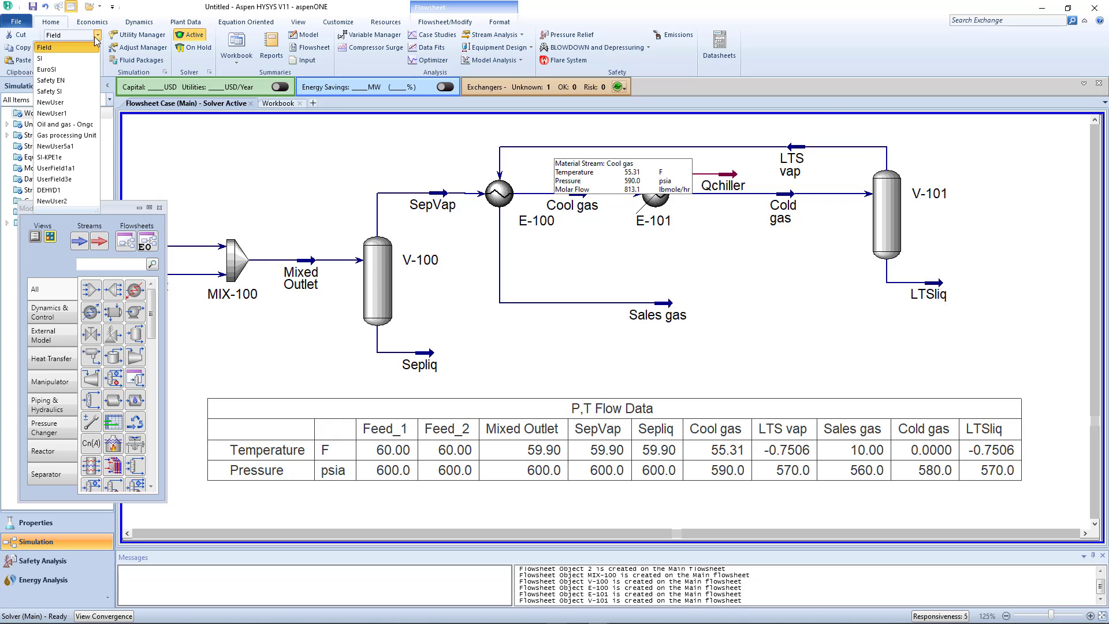
click(72, 59)
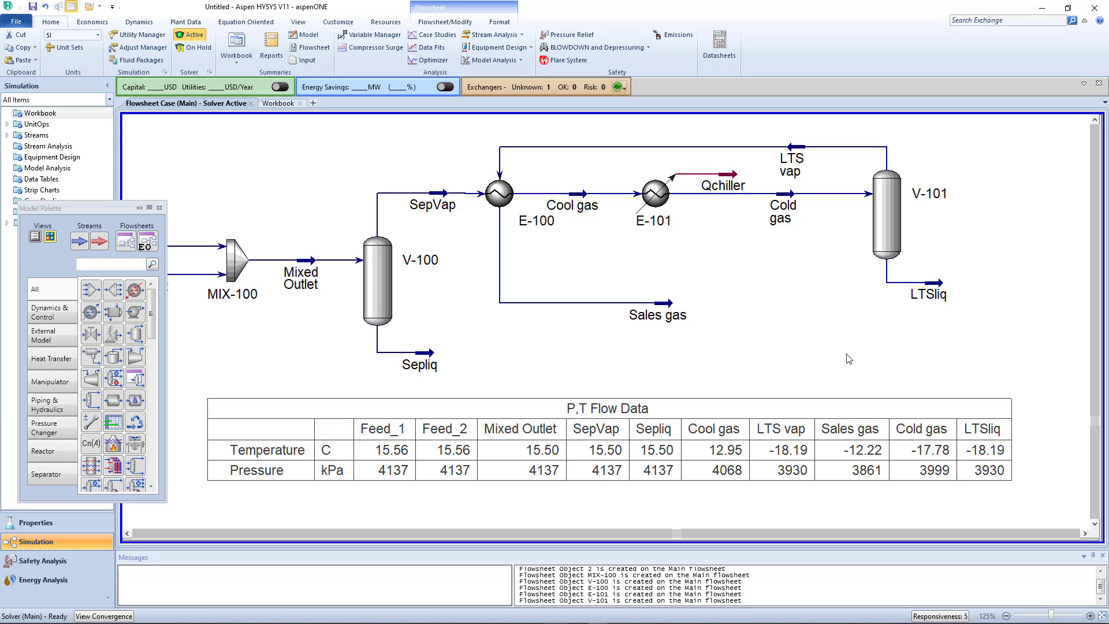
- Move the LTS vap stream slightly higher so its line runs farther above E-101
drag(802, 165, 793, 133)
mouse_move(670, 312)
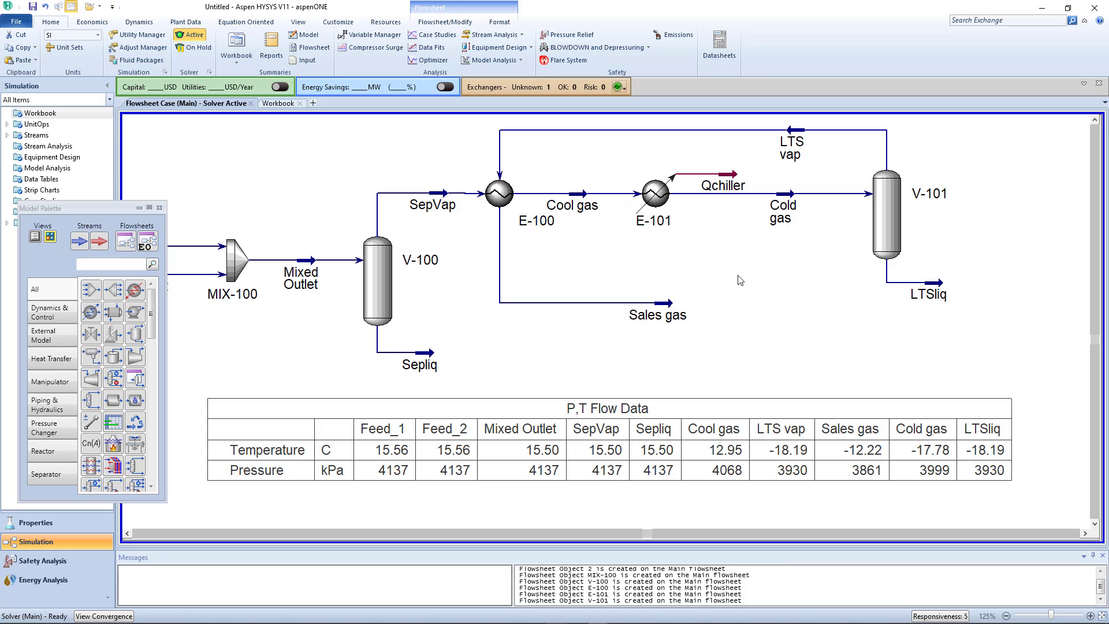
- Add a mixer to the lower right of V-101 and connect LTSliq and Sepliq as its inlets
click(92, 291)
click(976, 370)
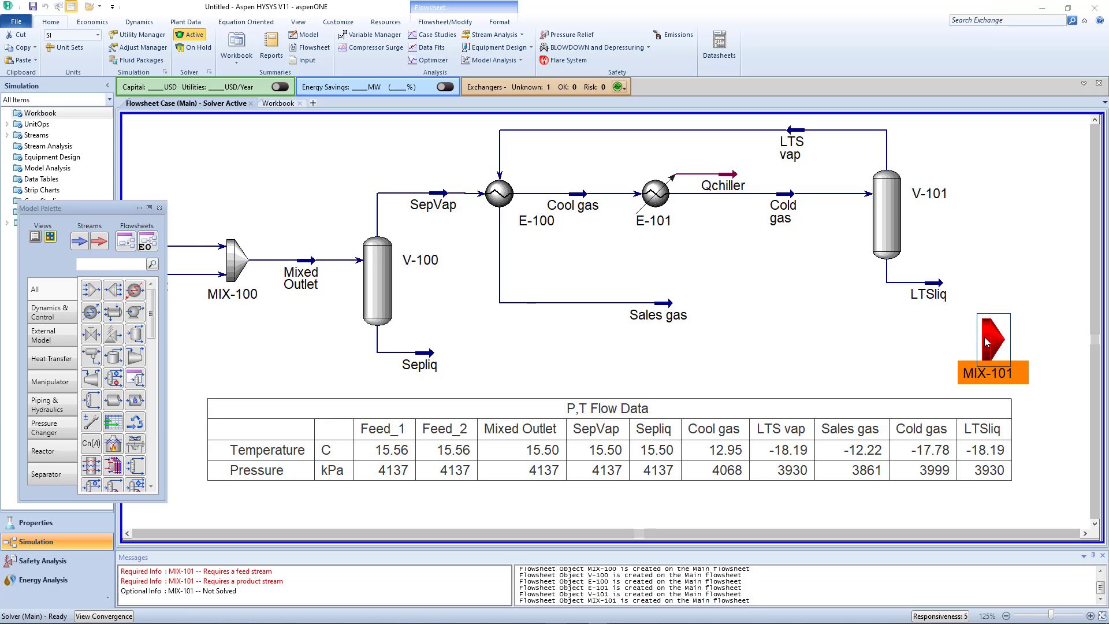
double_click(991, 341)
click(185, 259)
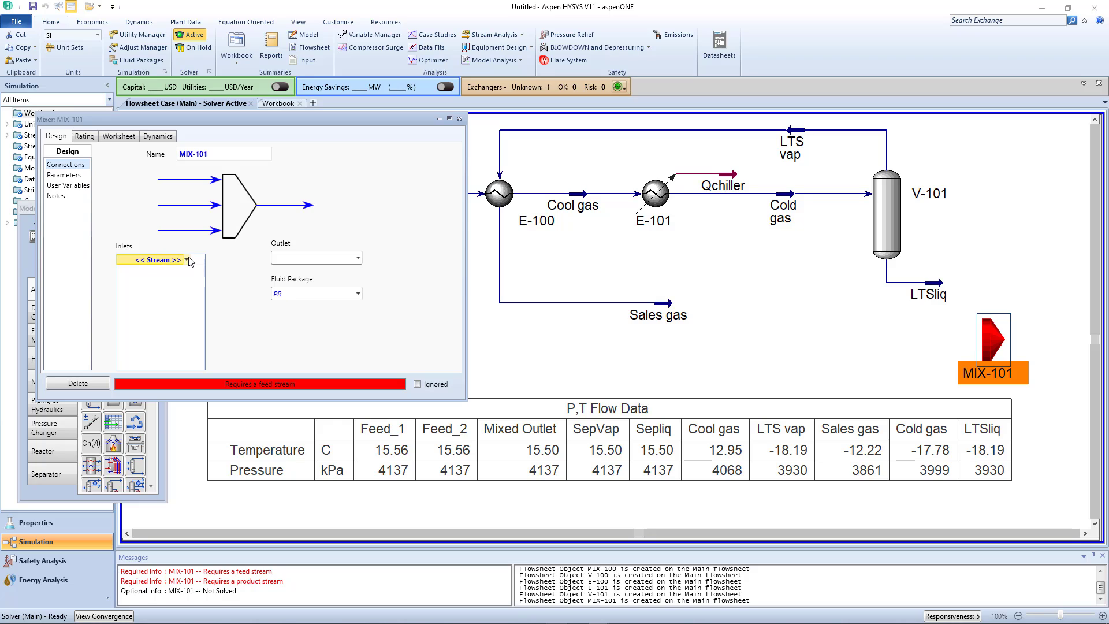
click(200, 259)
click(186, 272)
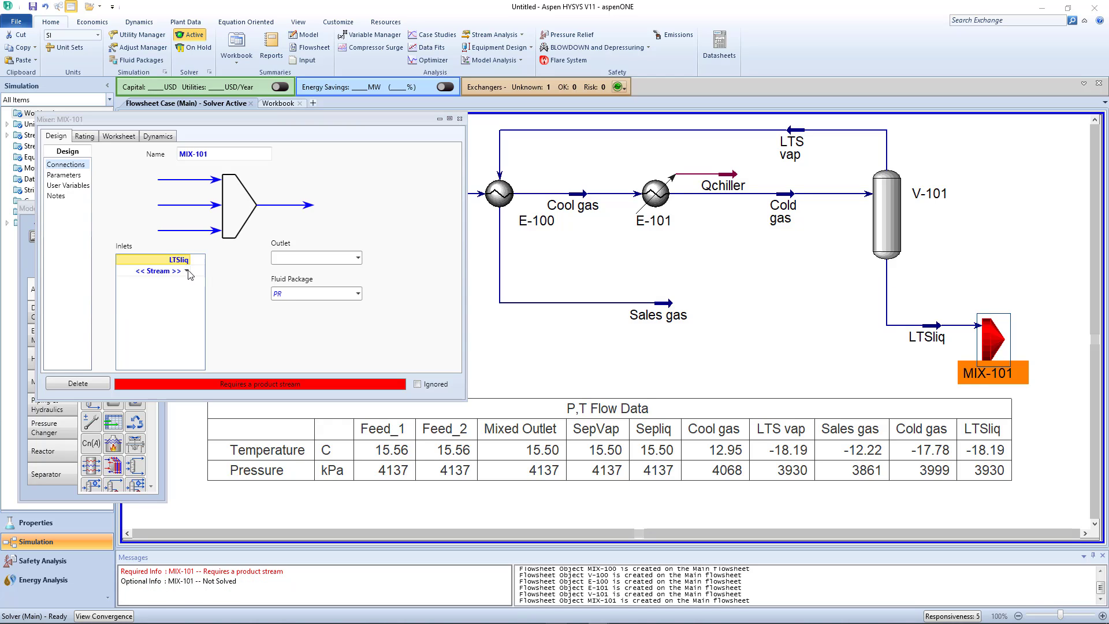
click(187, 271)
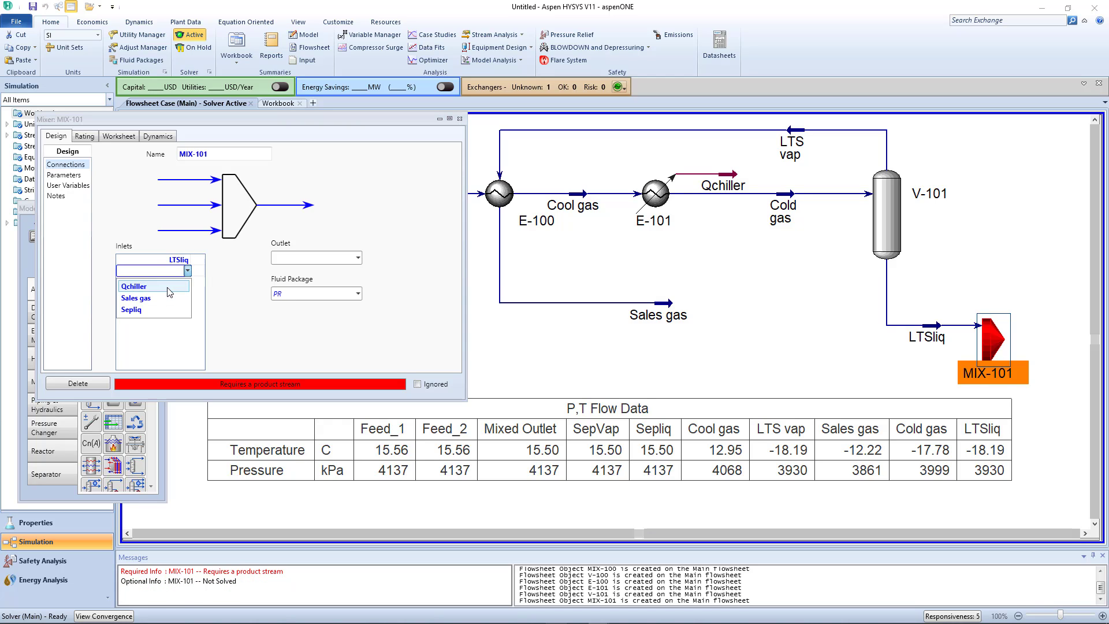
click(162, 309)
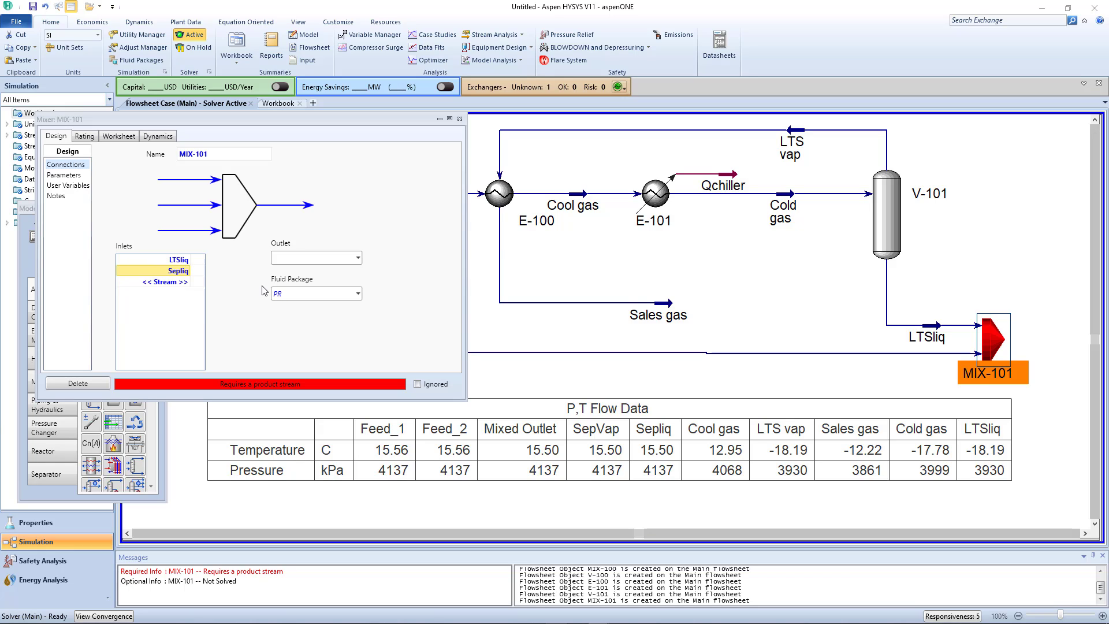
- Create the outlet stream To Condenser Stablizer for mixer MIX-101 and close the mixer's properties
click(309, 260)
text(To Condenser Stablize)
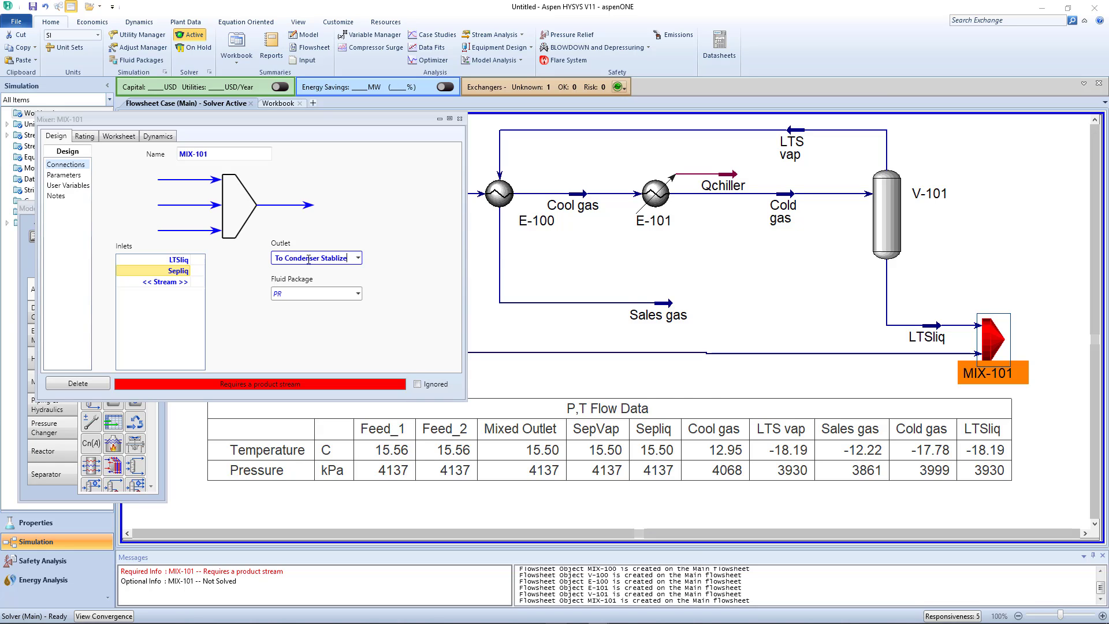
key(Return)
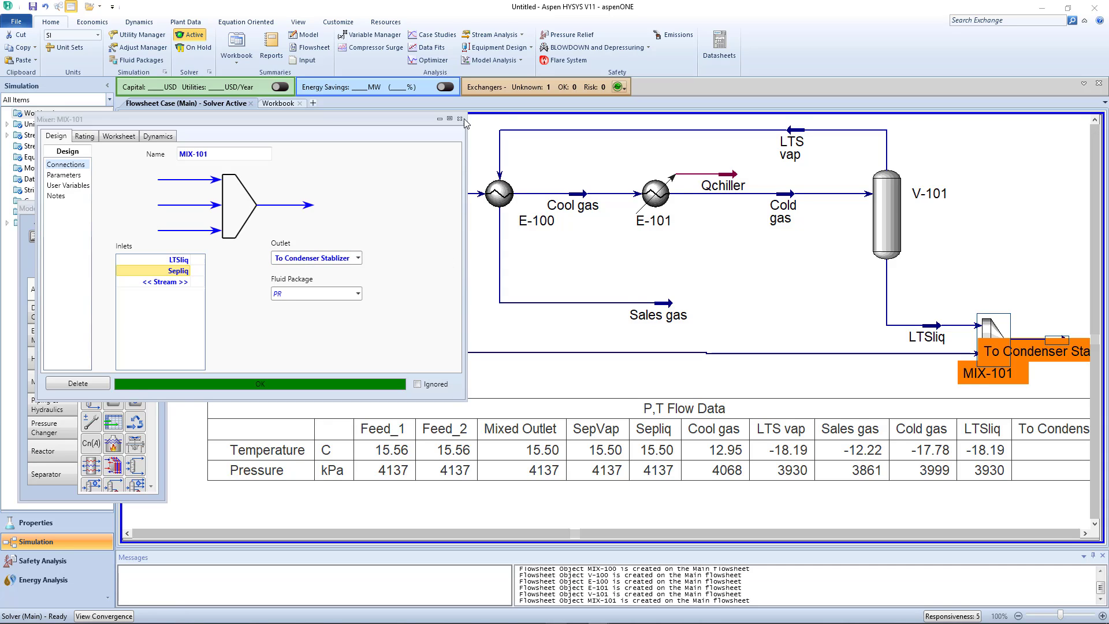
click(461, 119)
click(874, 377)
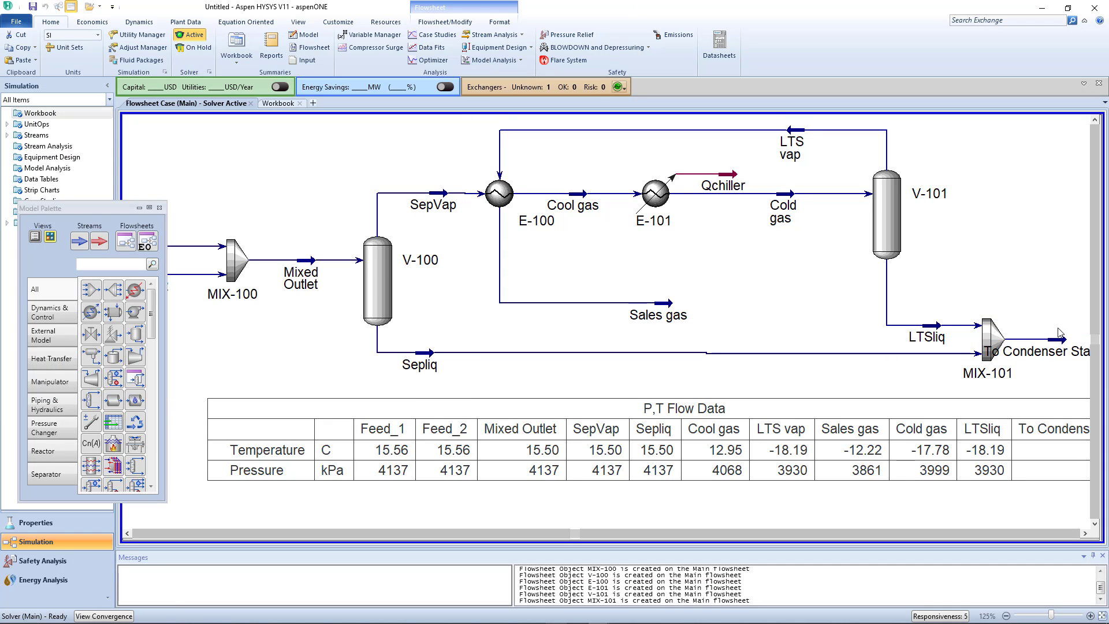
- Move the To Condenser Stablizer stream farther to the right of MIX-101 so its label clears the mixer
click(1054, 351)
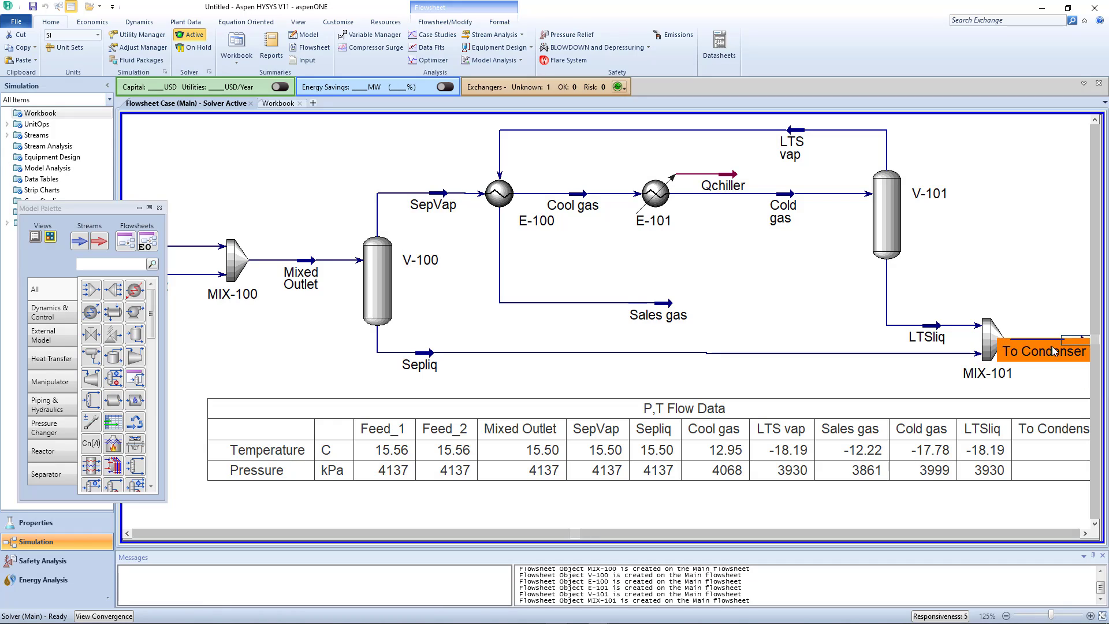
click(1008, 310)
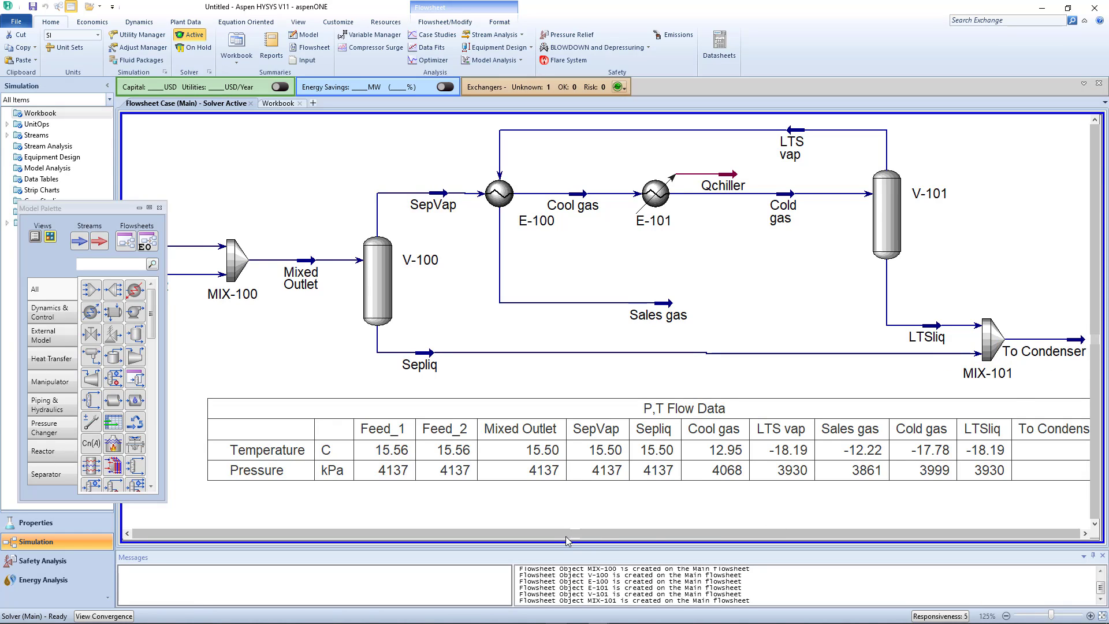
drag(566, 536, 687, 534)
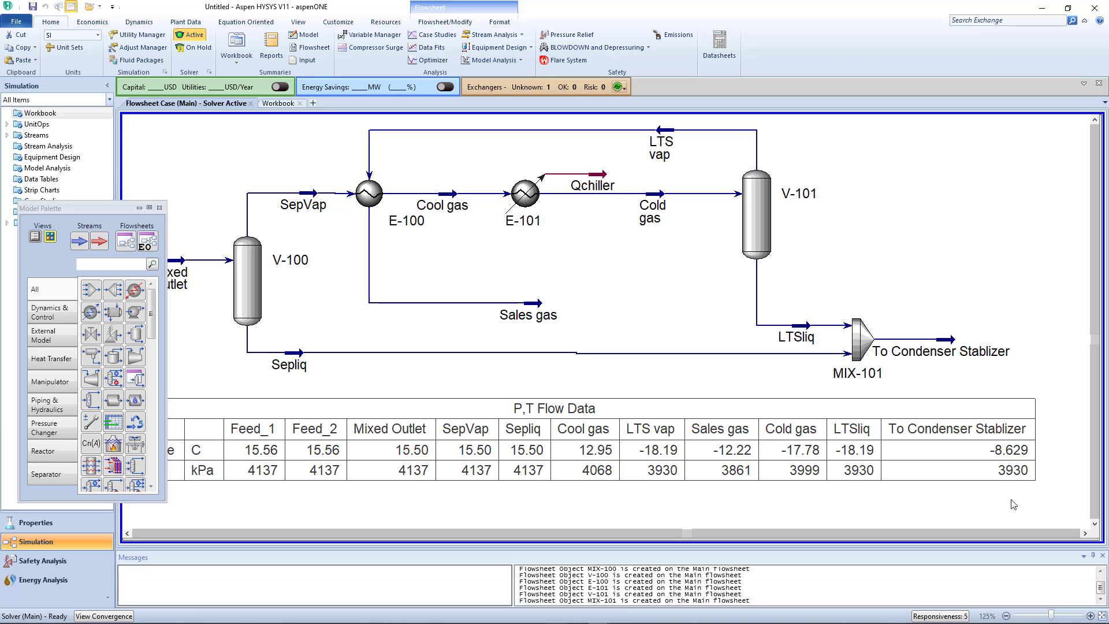
mouse_move(998, 618)
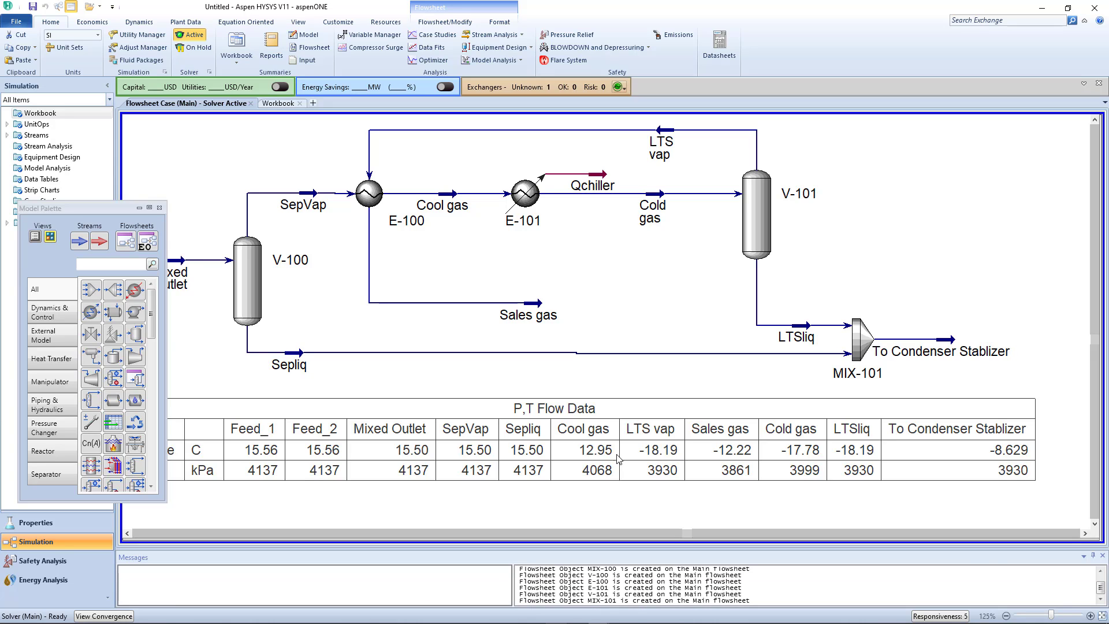